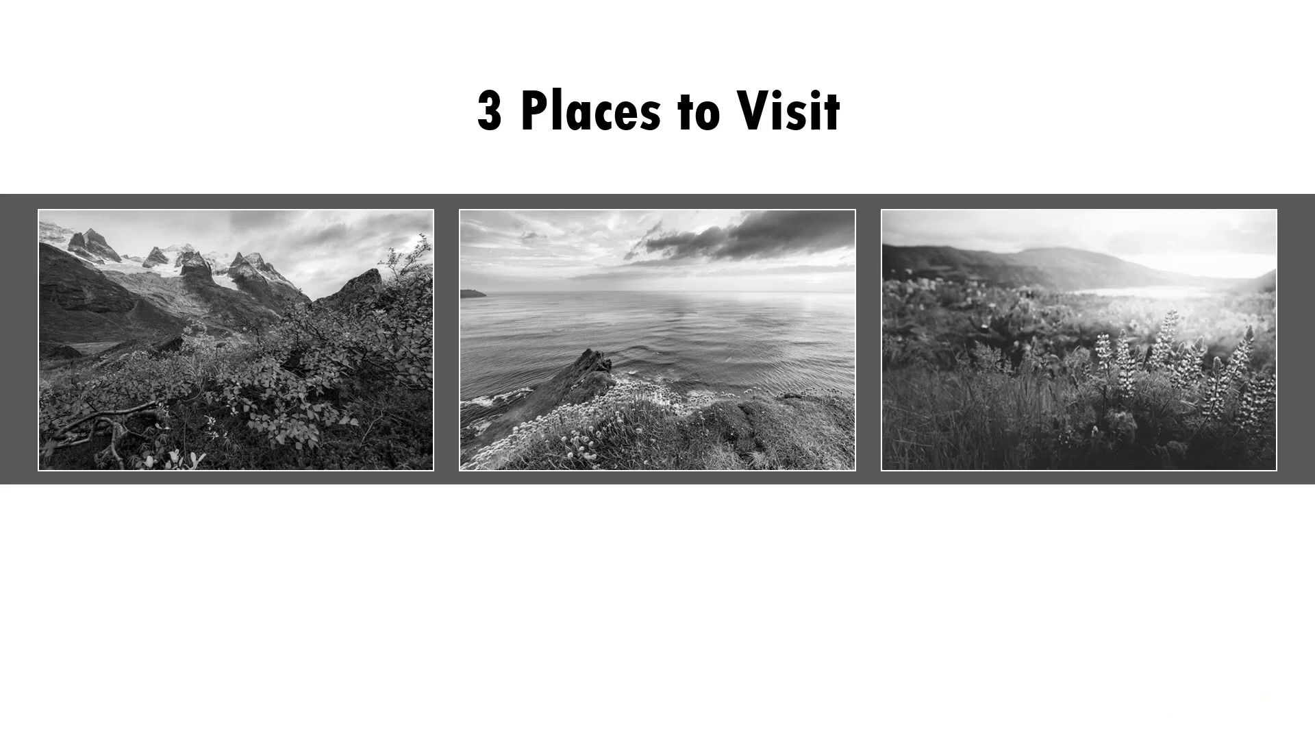
# Advance the slideshow preview to reveal the first picture's subtitle and colour
pyautogui.click(593, 543)
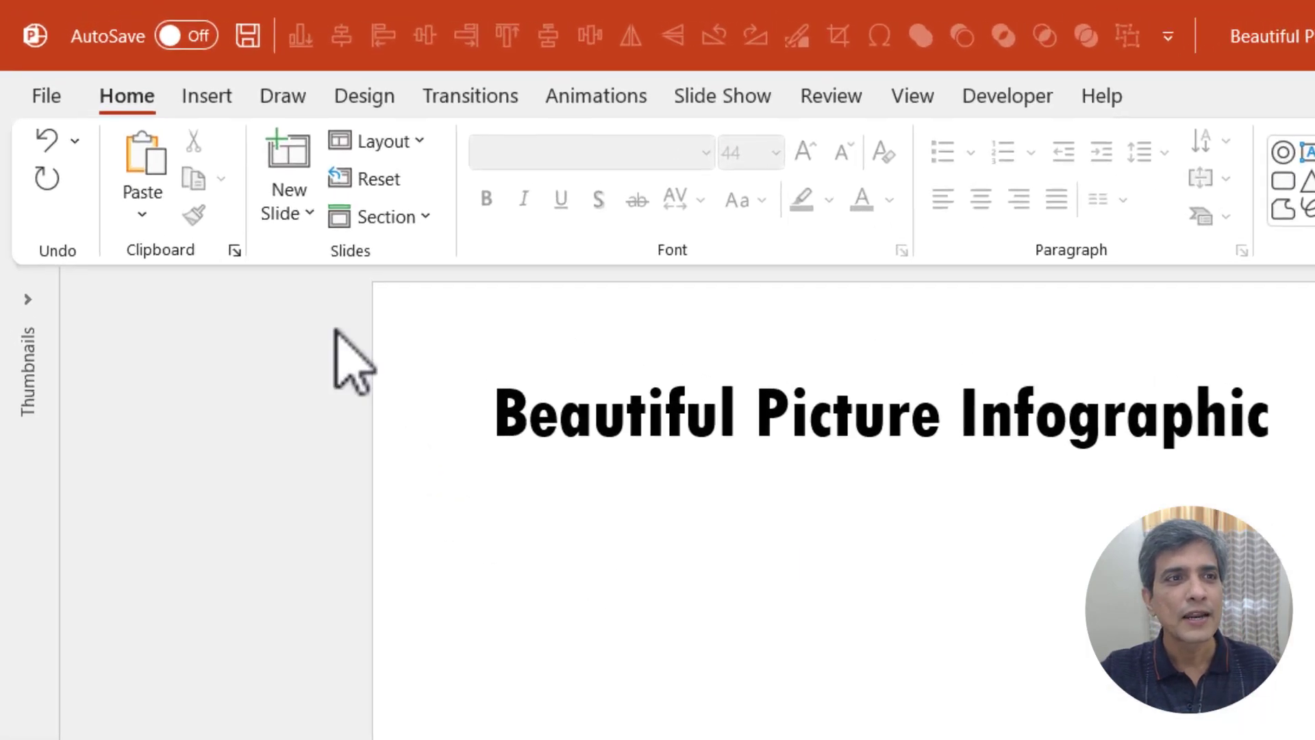
# Open the Stock Images library from the Insert tab's Pictures menu
pyautogui.click(222, 108)
pyautogui.click(244, 230)
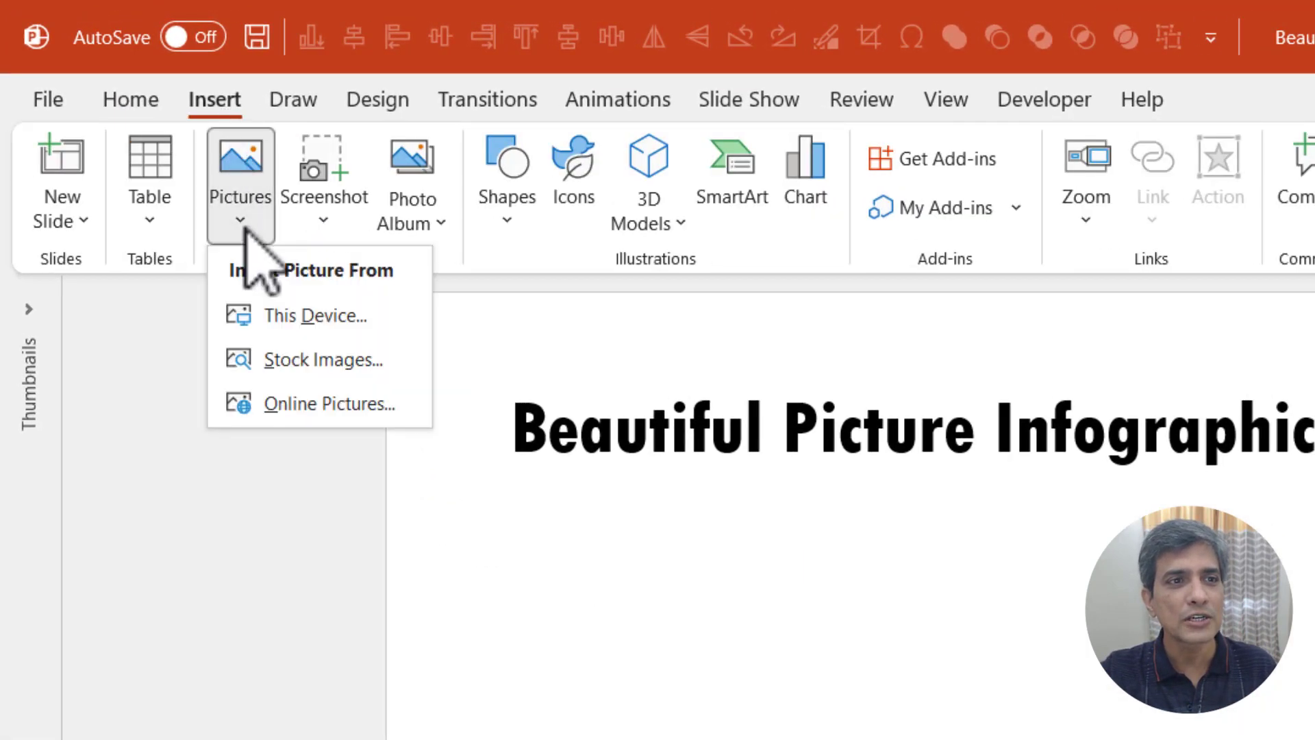
pyautogui.click(336, 374)
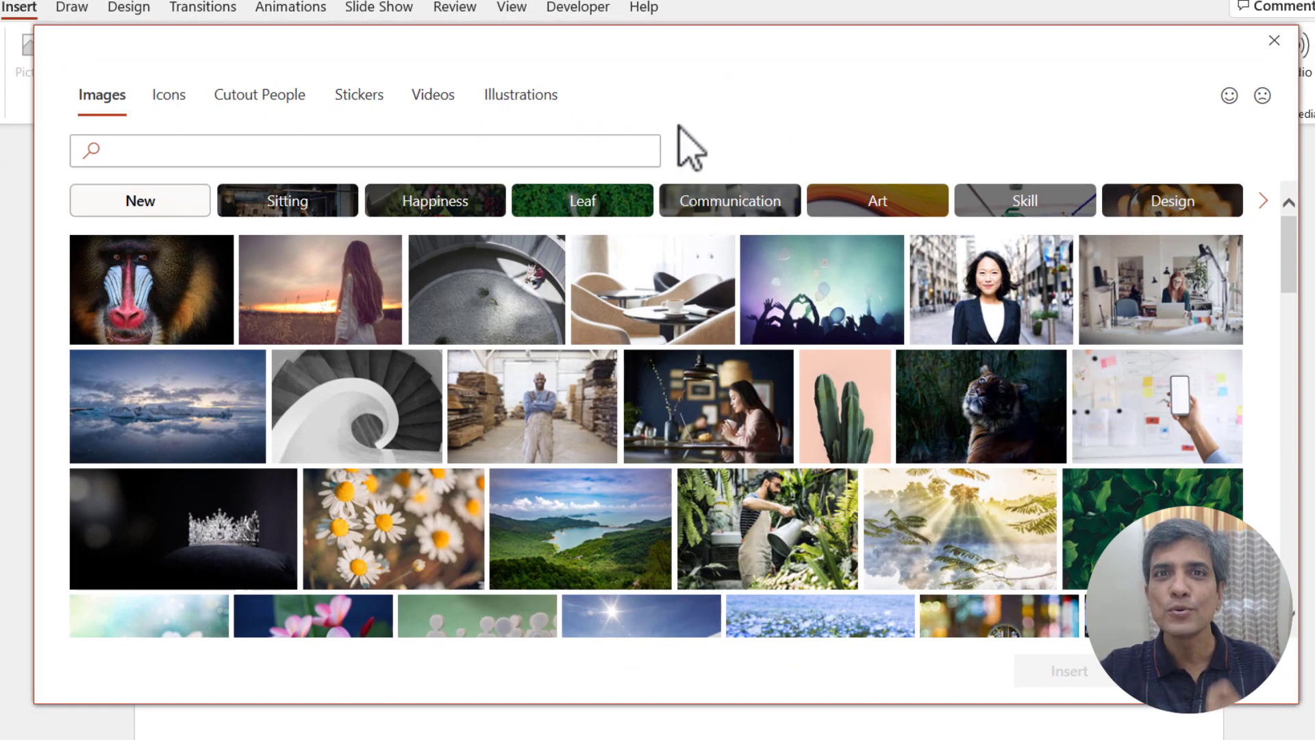
pyautogui.moveTo(319, 290)
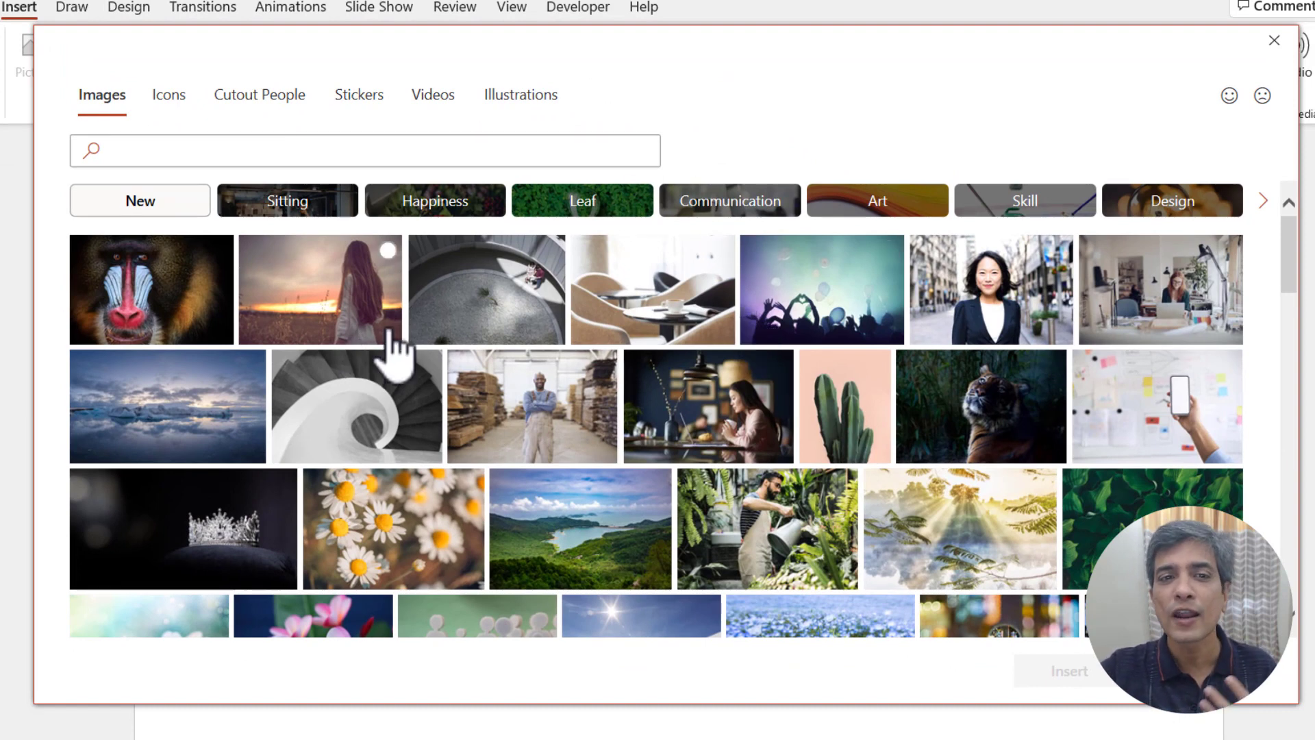
# Insert the sunset-bicycle and smiling-children photos from the Happiness stock category
pyautogui.click(457, 211)
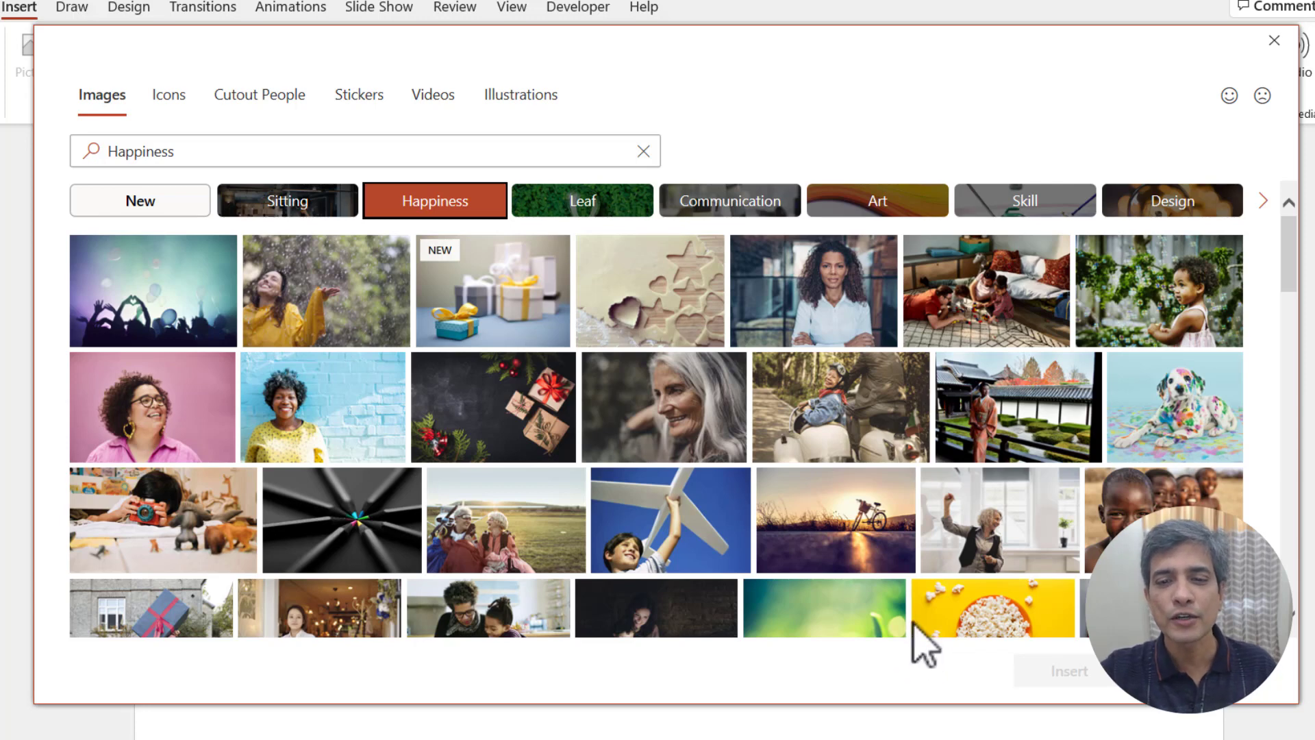
pyautogui.click(846, 511)
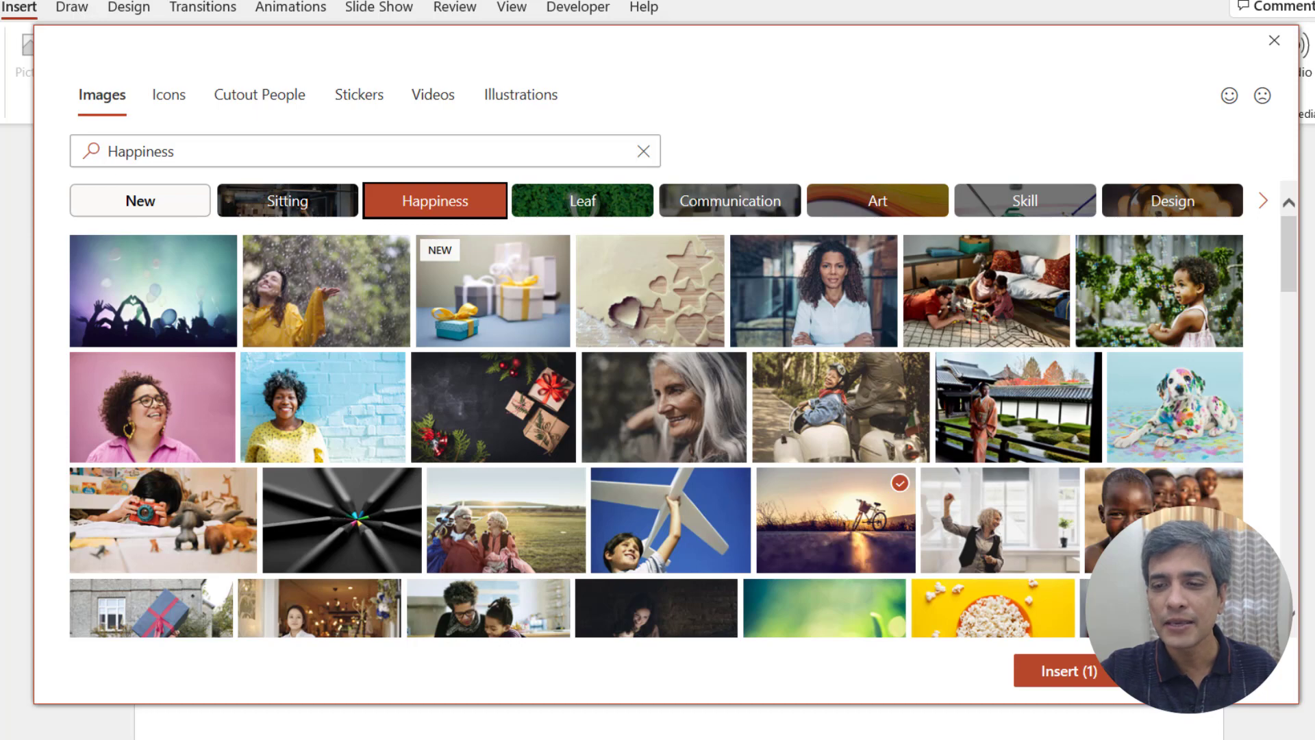
pyautogui.click(1096, 534)
pyautogui.scroll(-1, 1096, 520)
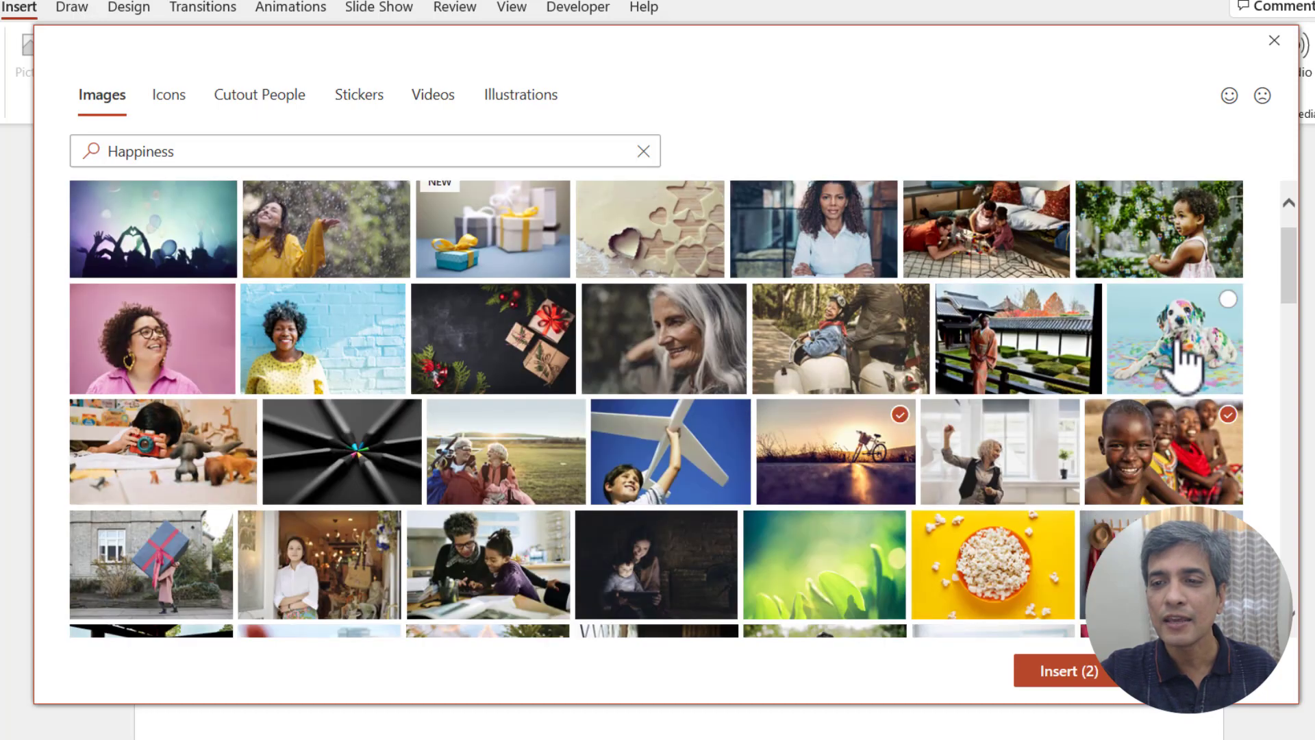
pyautogui.click(1072, 672)
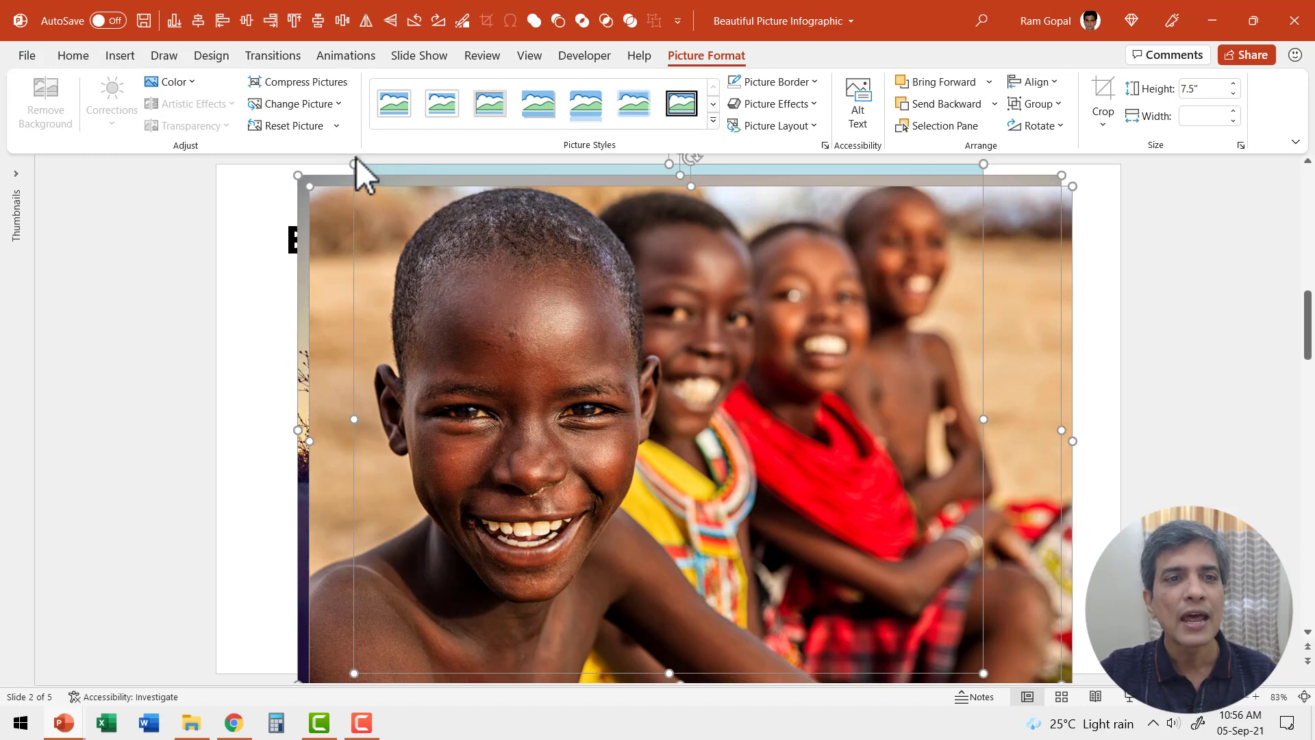
# Shrink the photos to 2.04" high, park them top right, and draw a rectangle below the title
pyautogui.moveTo(353, 162); pyautogui.dragTo(817, 529)
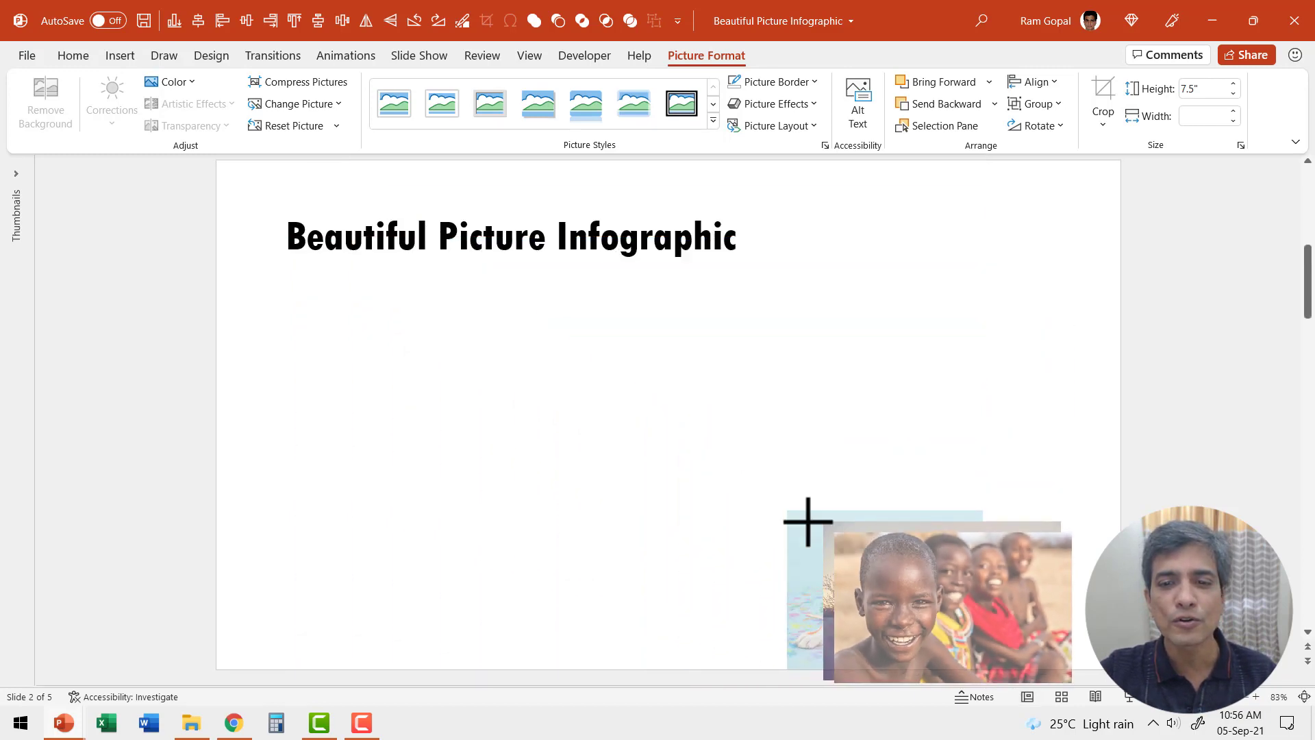
pyautogui.moveTo(972, 589); pyautogui.dragTo(1091, 270)
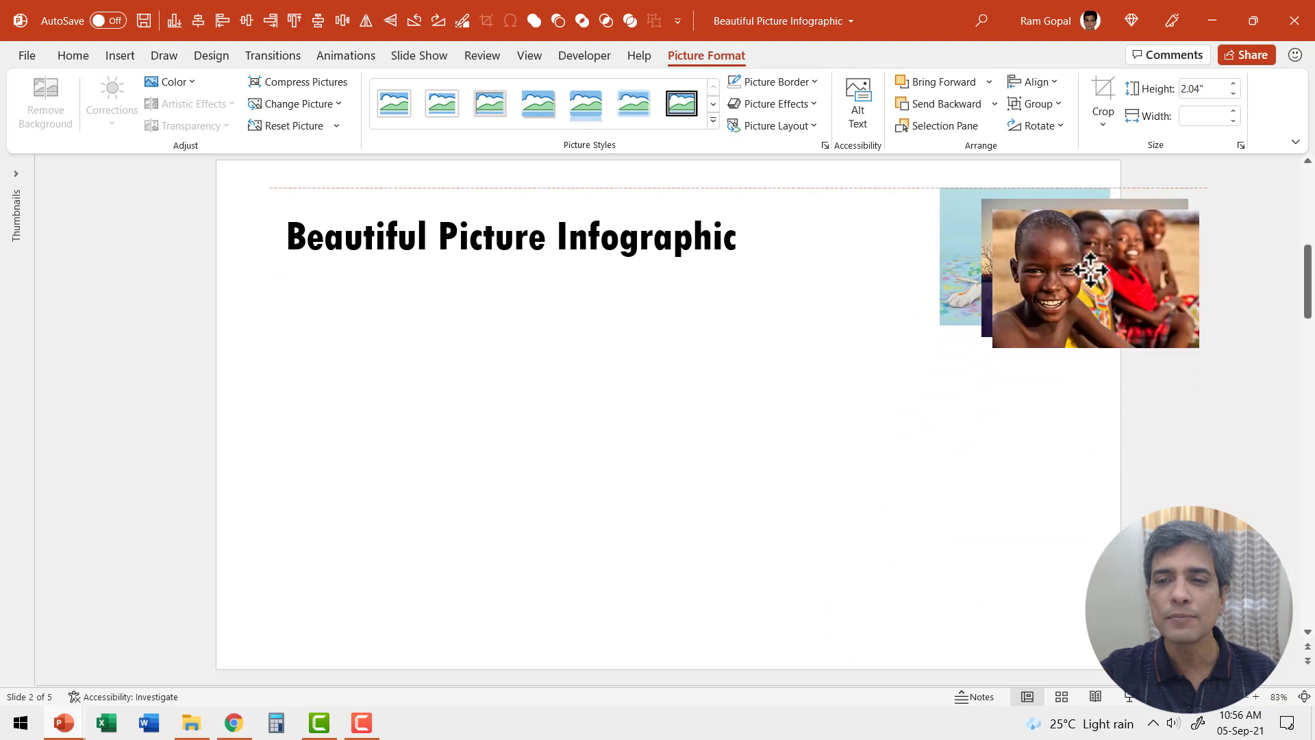
pyautogui.click(990, 527)
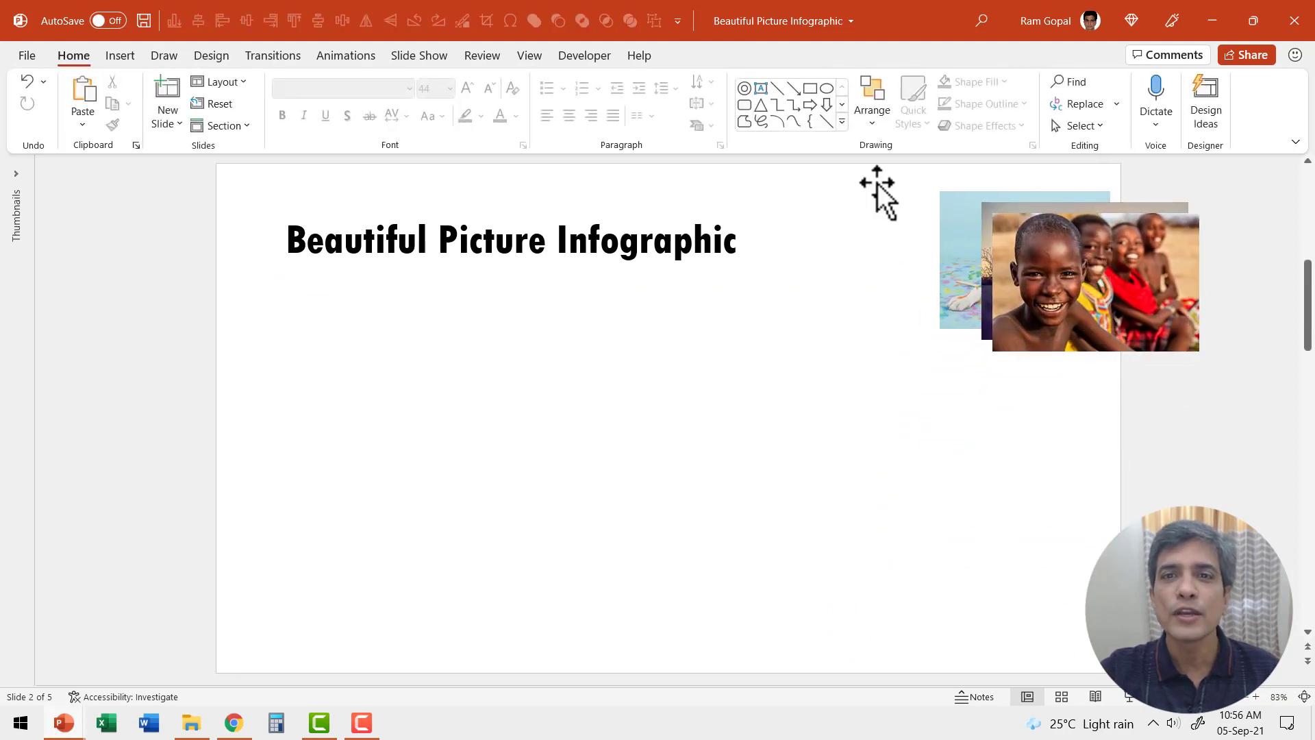
pyautogui.click(810, 89)
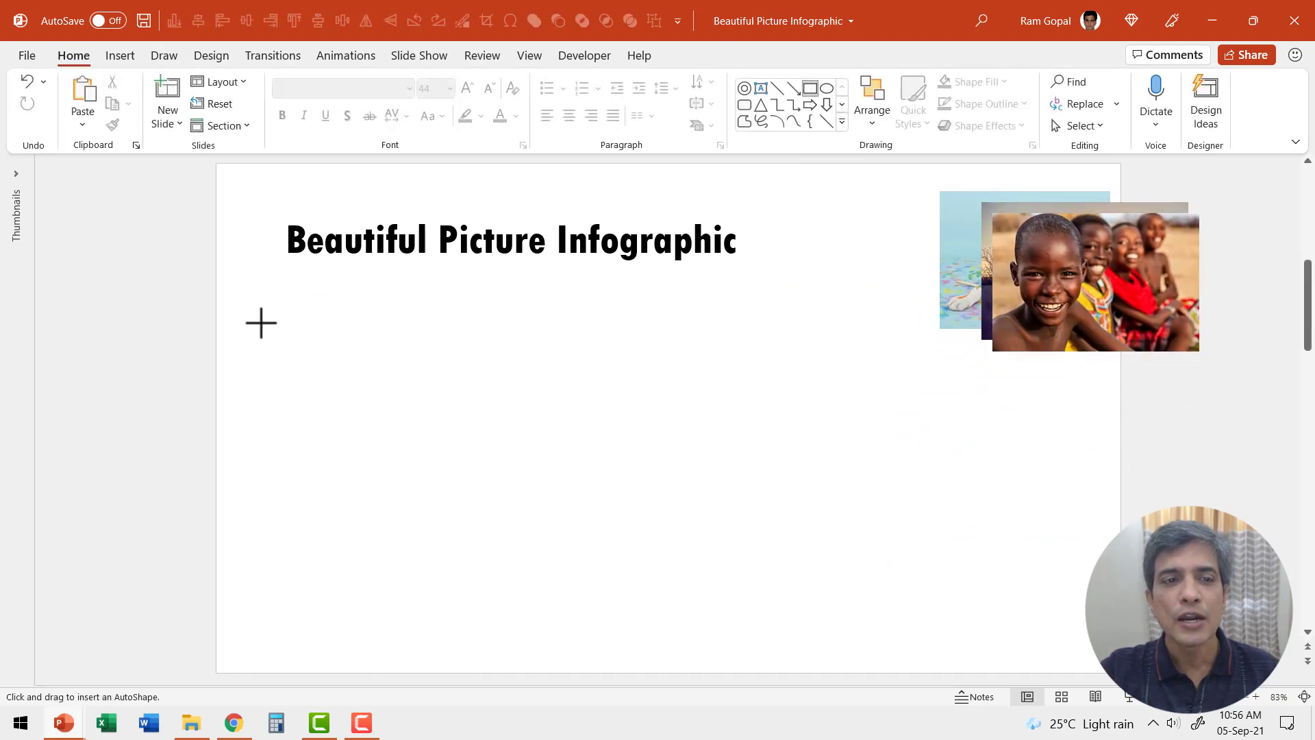
pyautogui.moveTo(272, 335); pyautogui.dragTo(522, 492)
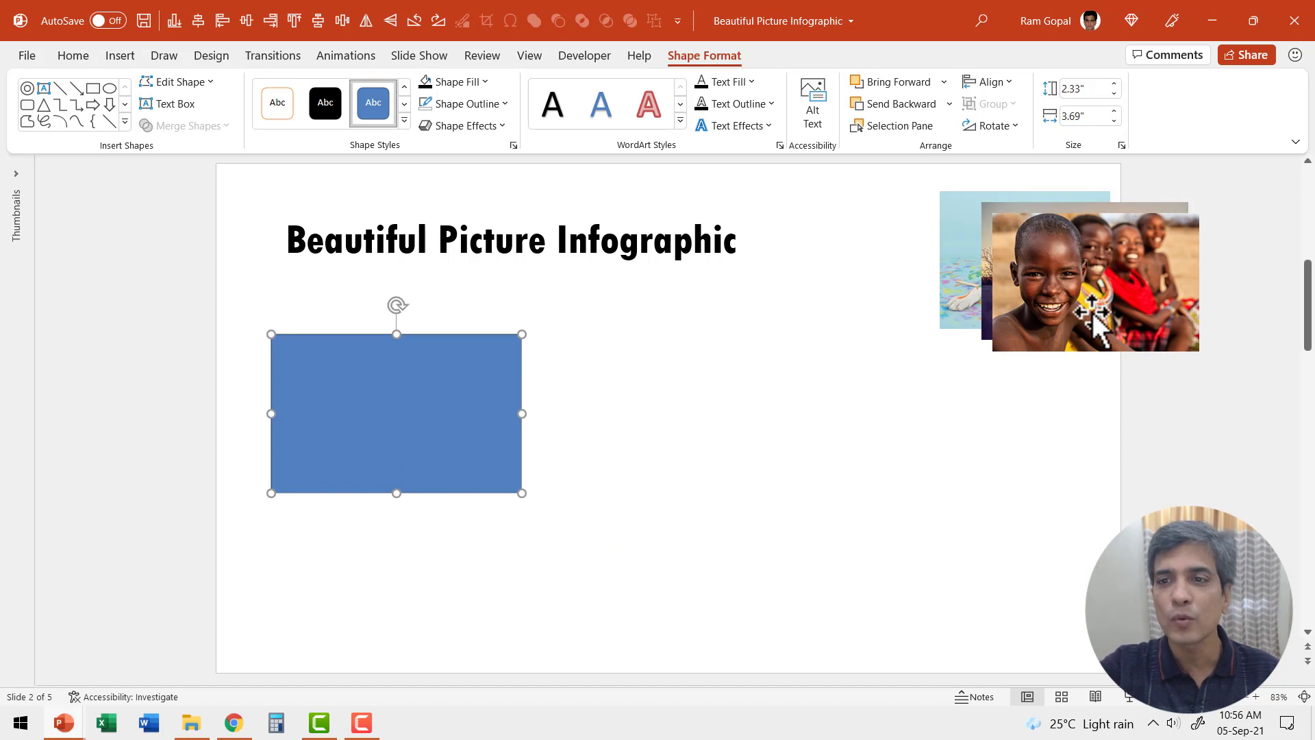
# Bring the children photo in front of the rectangle and resize it to the rectangle's 3.69" width
pyautogui.click(1087, 281)
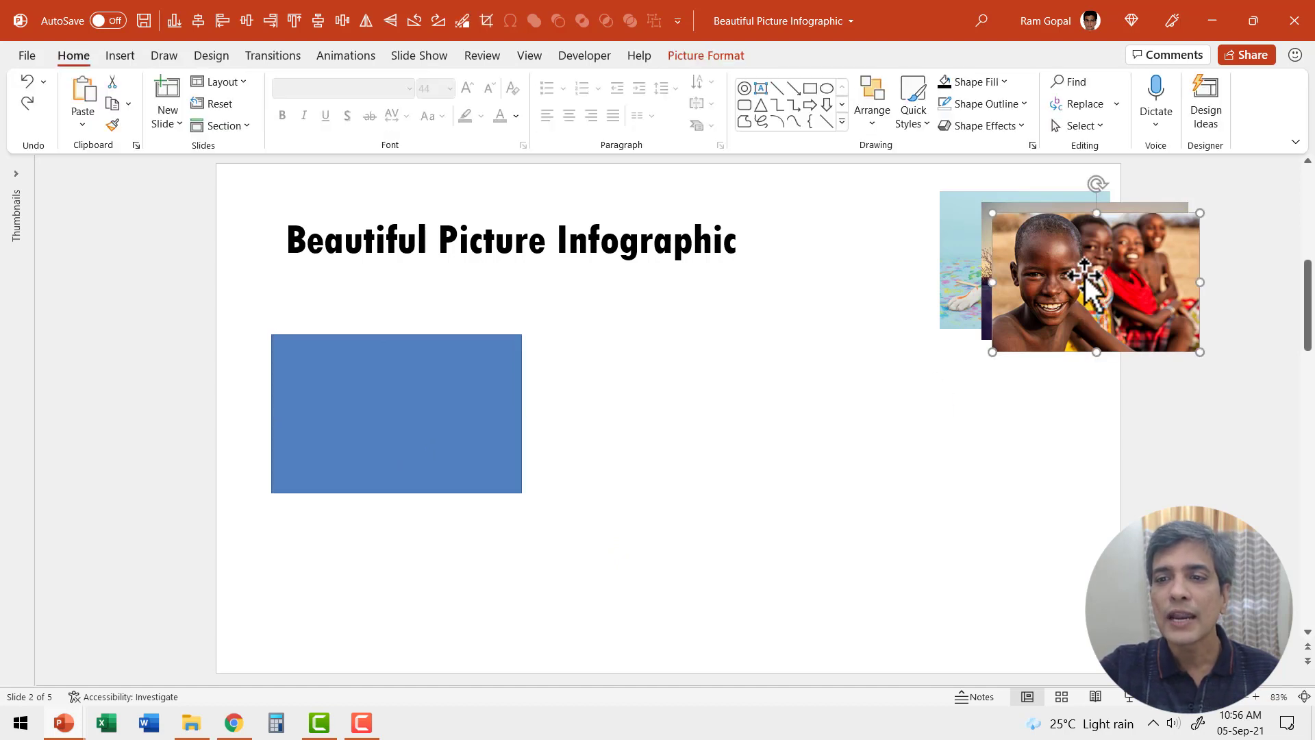
pyautogui.moveTo(1087, 281)
pyautogui.mouseDown()
pyautogui.moveTo(763, 378)
pyautogui.moveTo(370, 373)
pyautogui.mouseUp()
pyautogui.rightClick(760, 380)
pyautogui.click(811, 482)
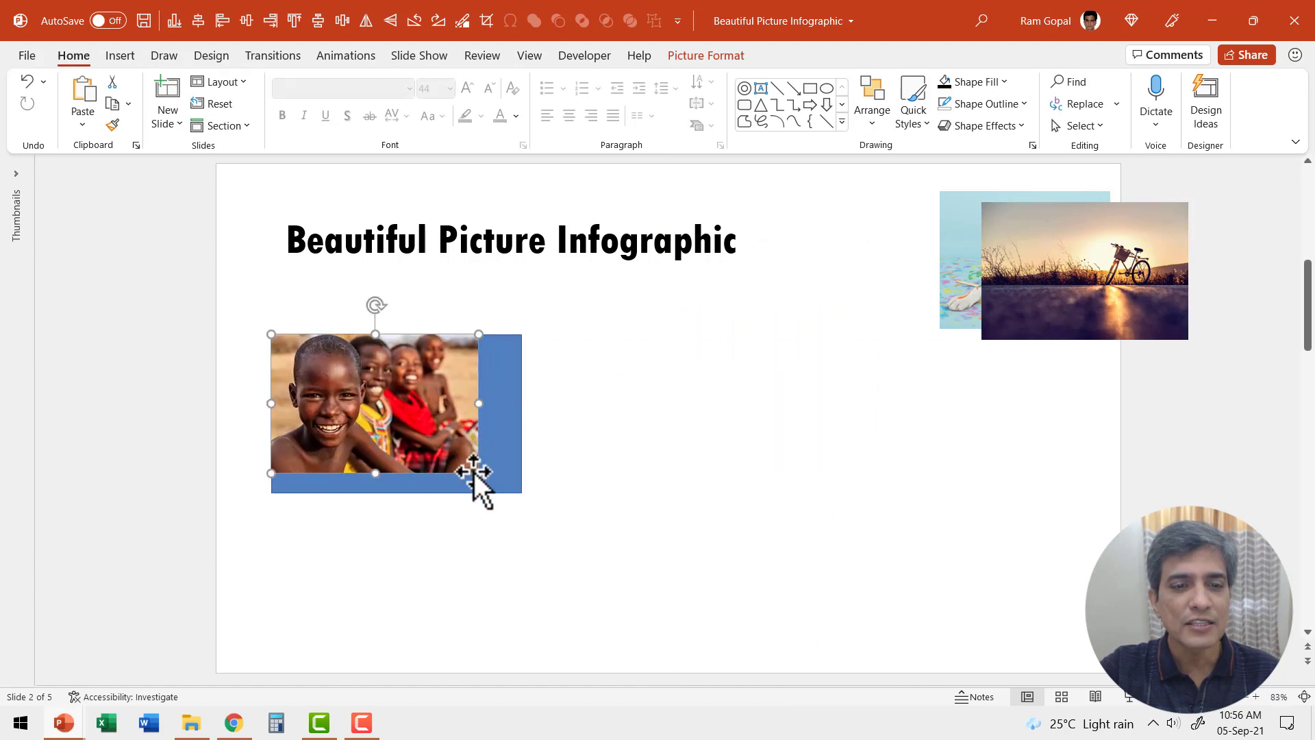
pyautogui.moveTo(478, 473); pyautogui.dragTo(520, 499)
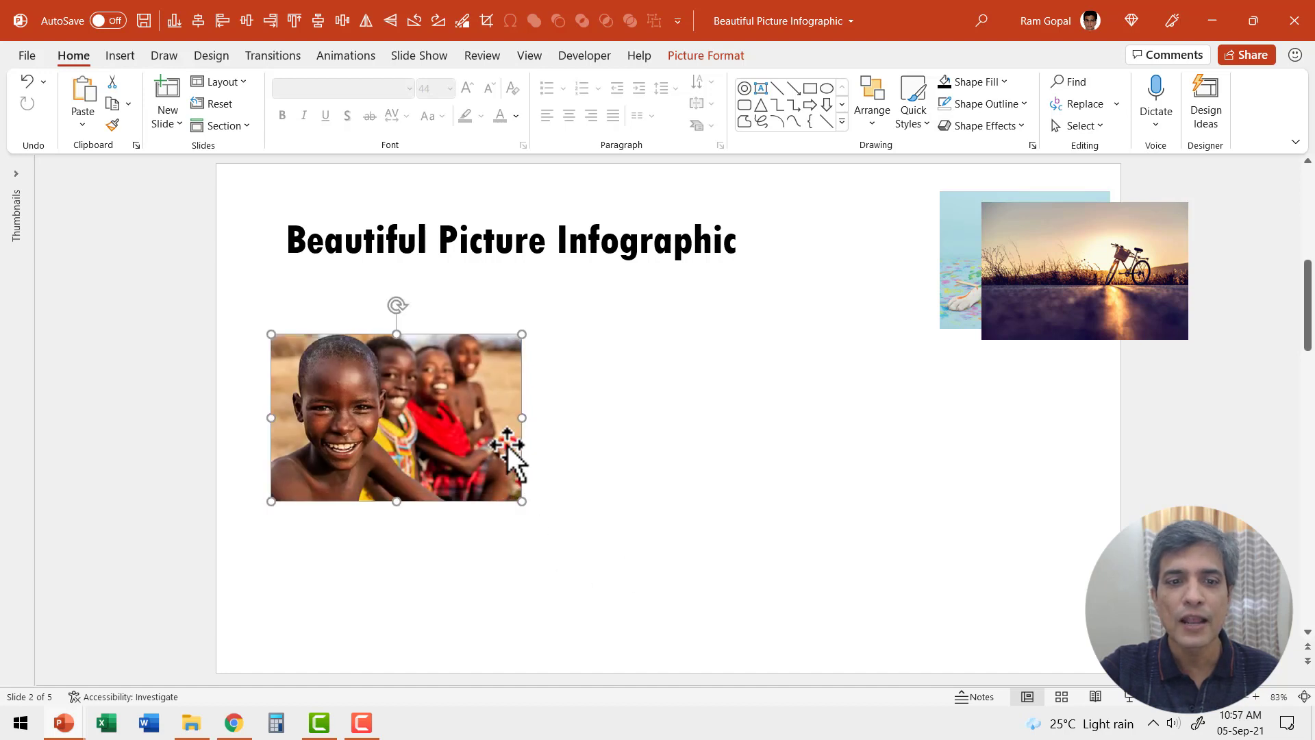
# Crop the photo's bottom to 2.46" high and move it beside the rectangle
pyautogui.click(738, 58)
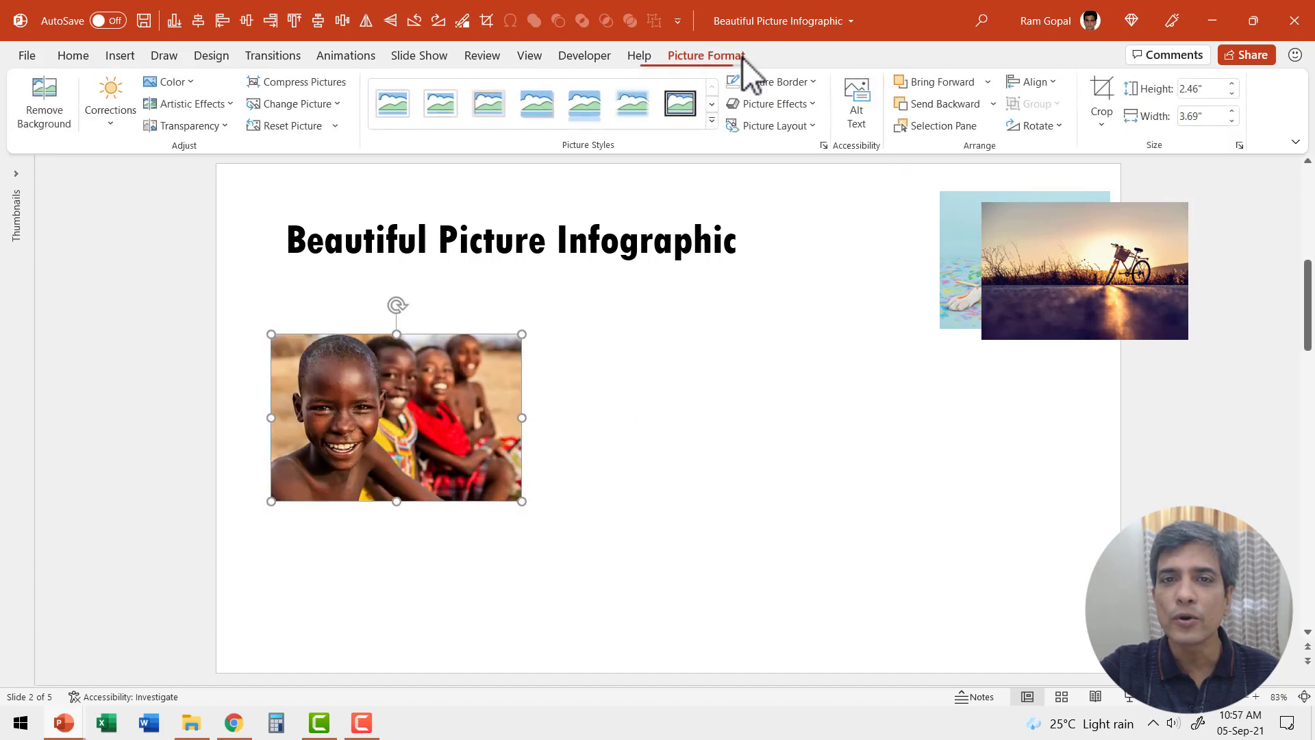
pyautogui.click(1107, 93)
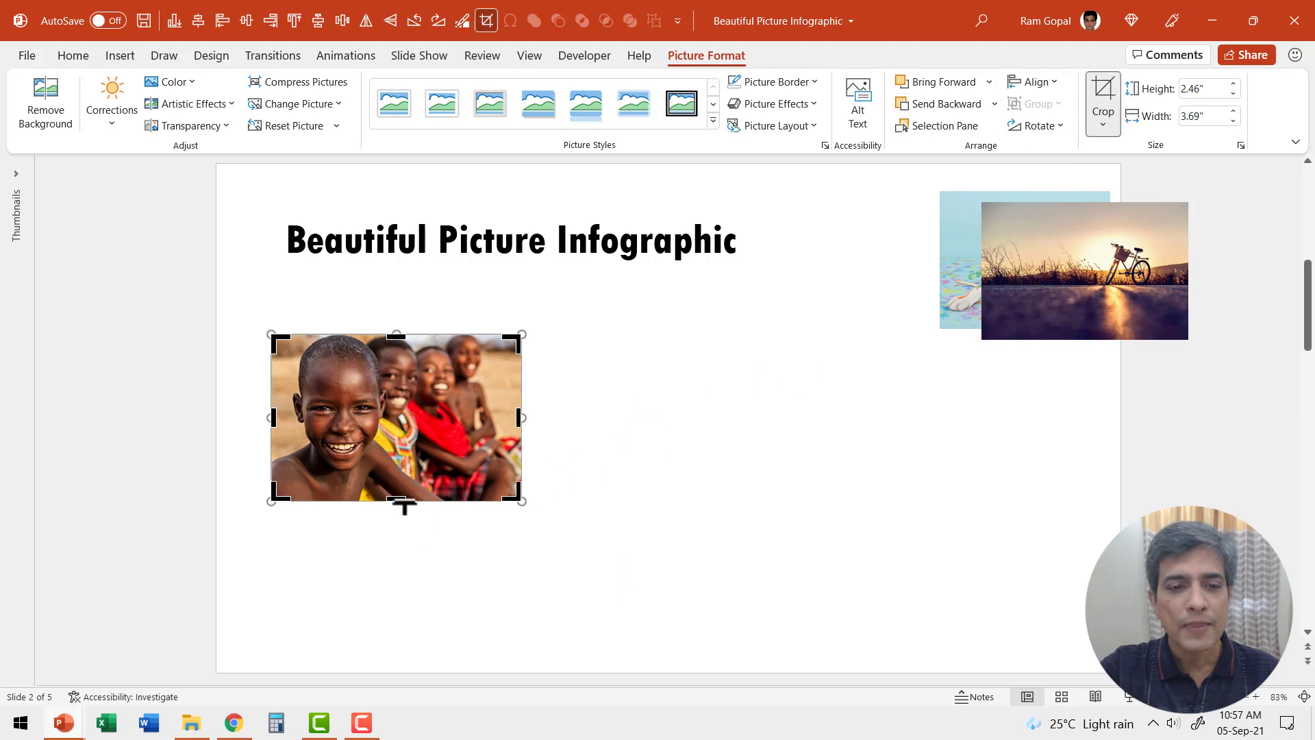
pyautogui.moveTo(400, 504); pyautogui.dragTo(409, 501)
pyautogui.click(493, 517)
pyautogui.moveTo(384, 427); pyautogui.dragTo(728, 424)
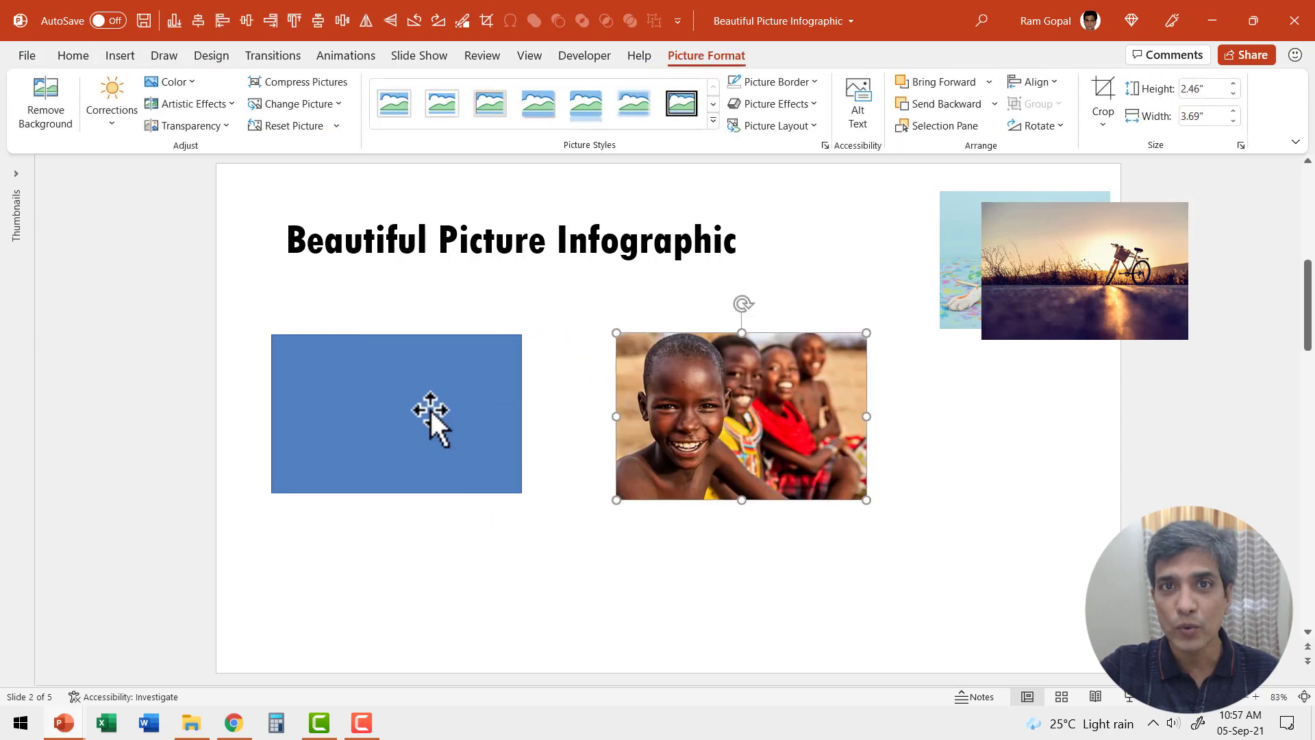
# Open the blue rectangle's Format Shape fill settings
pyautogui.click(420, 390)
pyautogui.rightClick(420, 391)
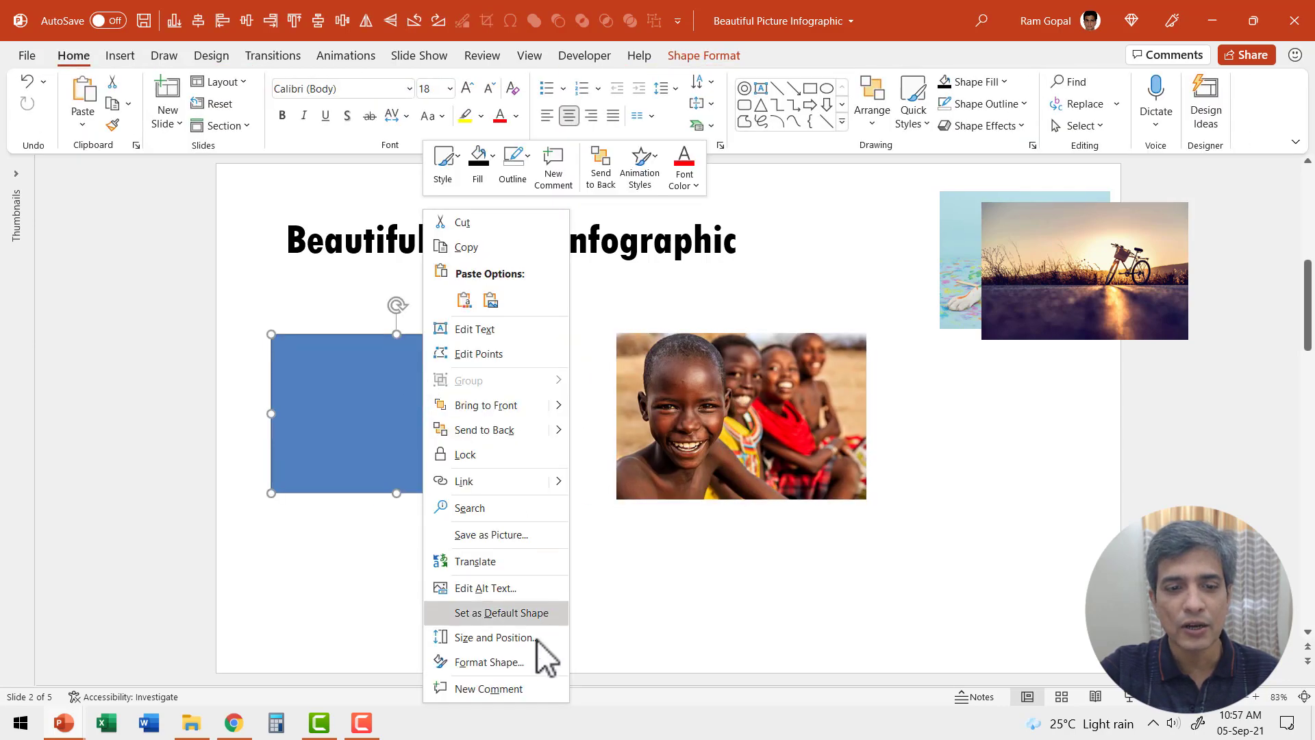
pyautogui.click(530, 661)
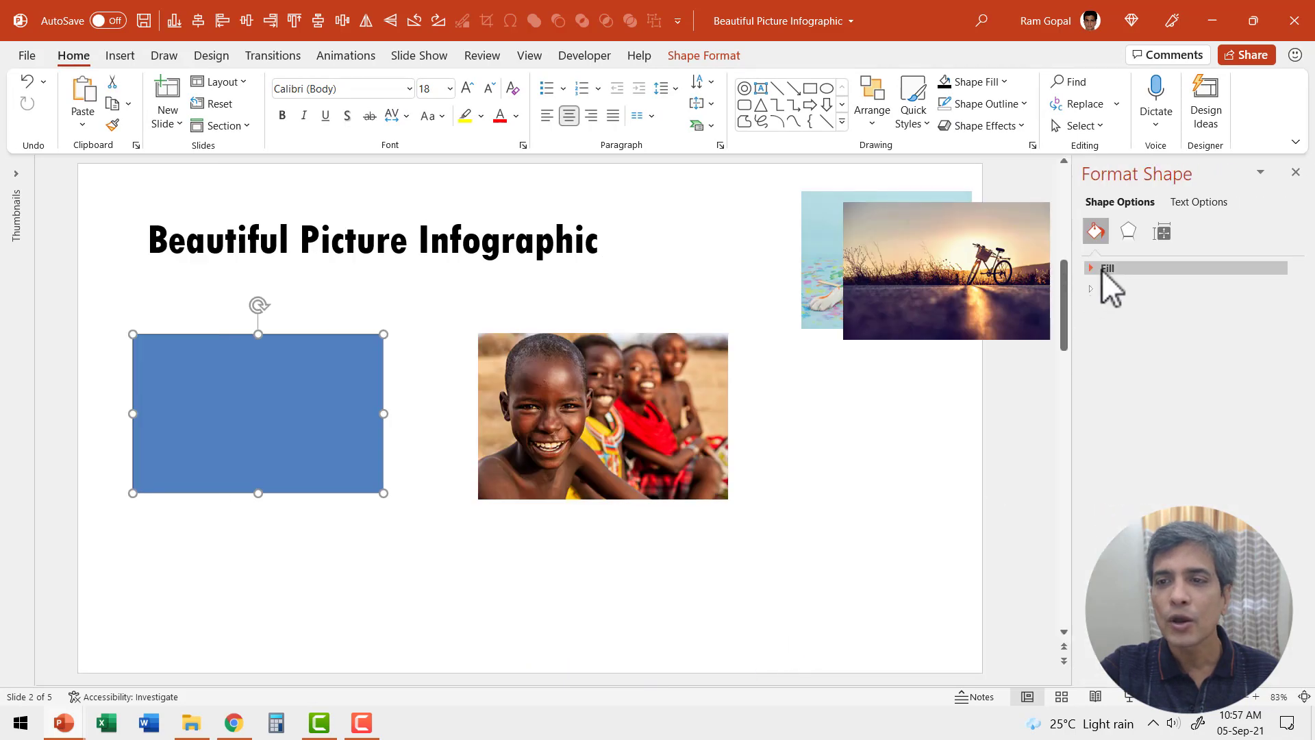
pyautogui.click(1104, 268)
pyautogui.click(807, 484)
# Fill the rectangle with the cut children photo as a picture fill, then duplicate it to the right
pyautogui.click(620, 405)
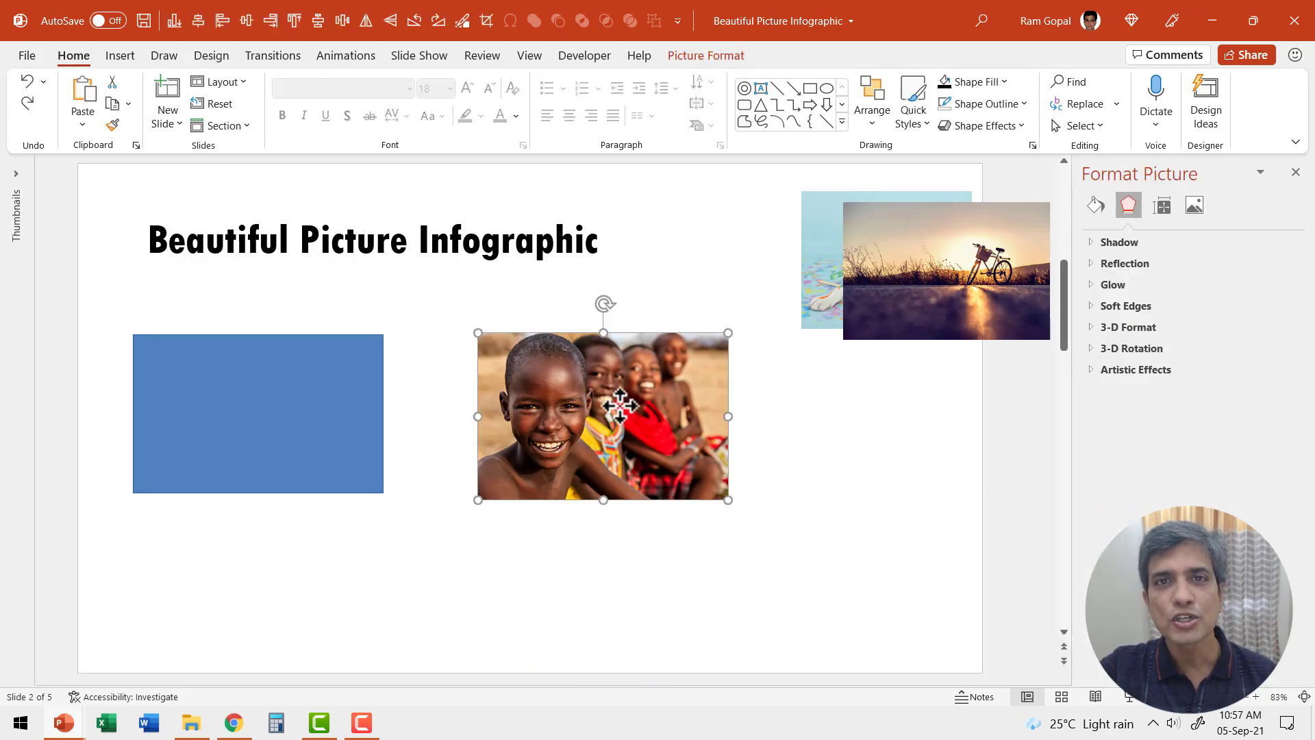
pyautogui.press('Delete')
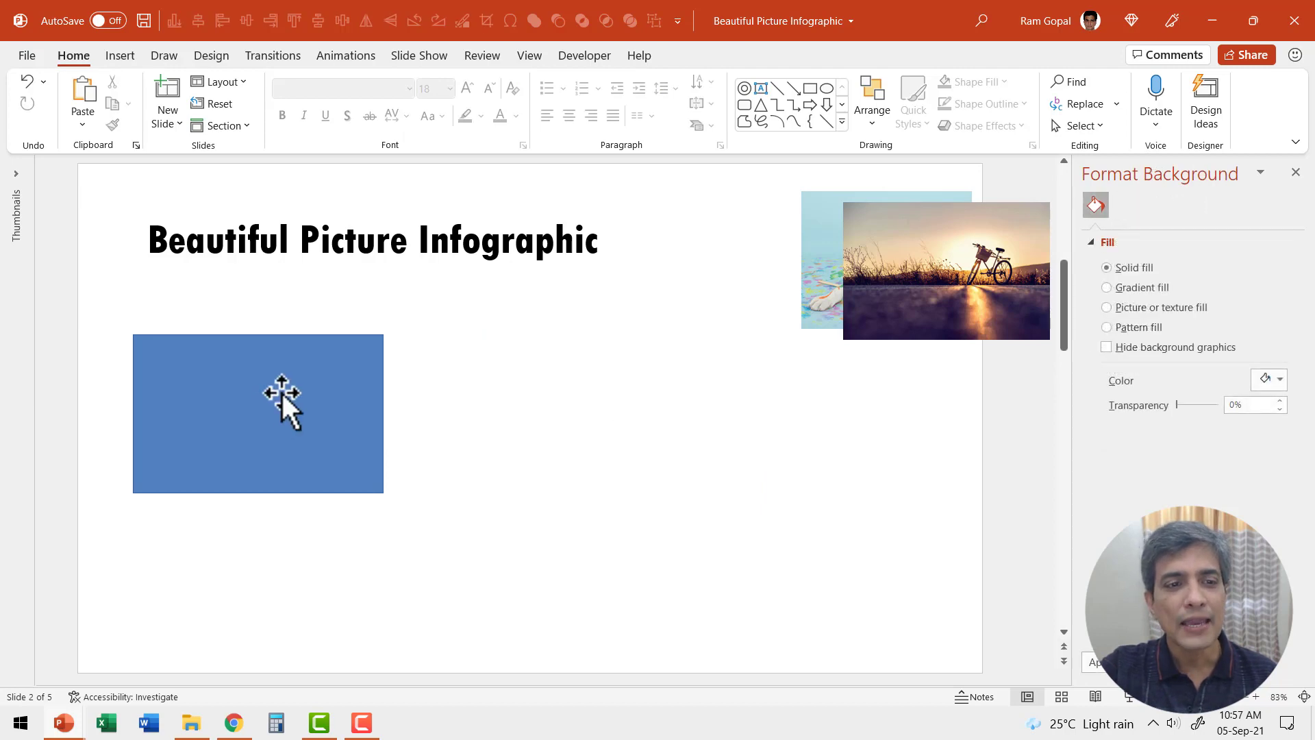
pyautogui.click(283, 394)
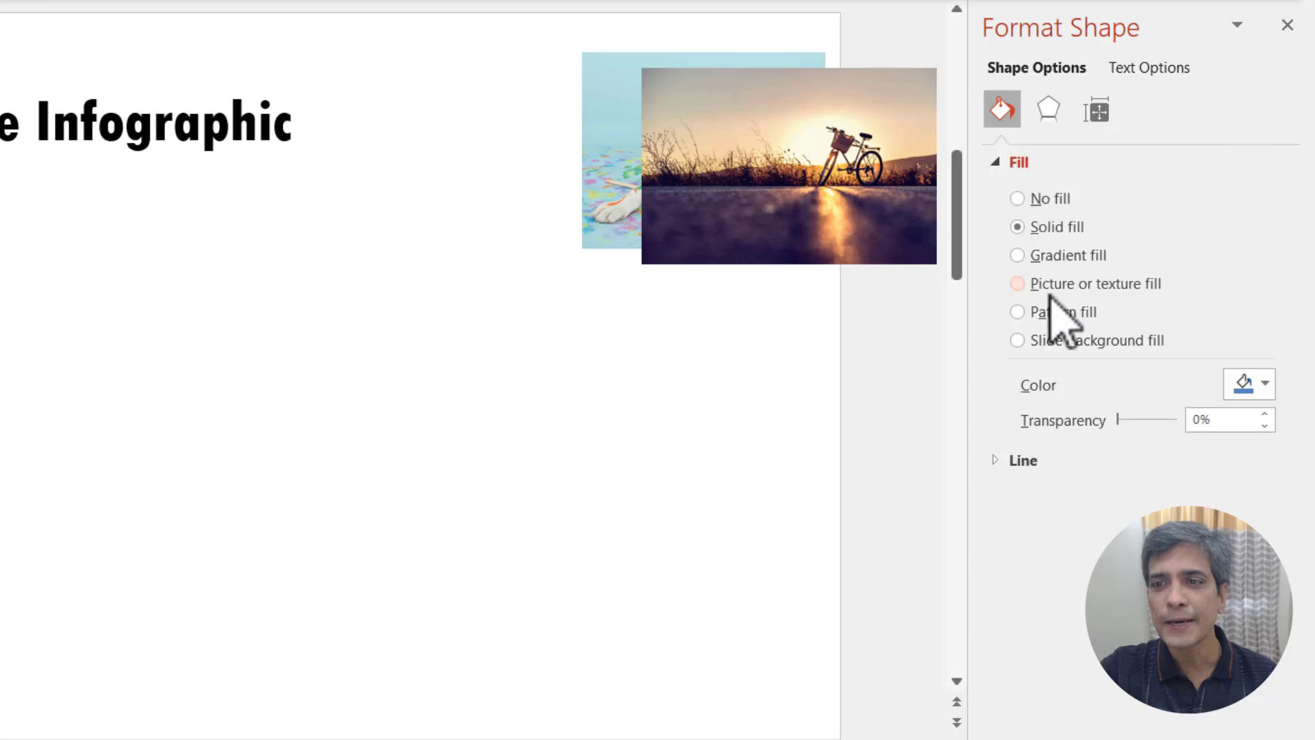
pyautogui.click(1049, 285)
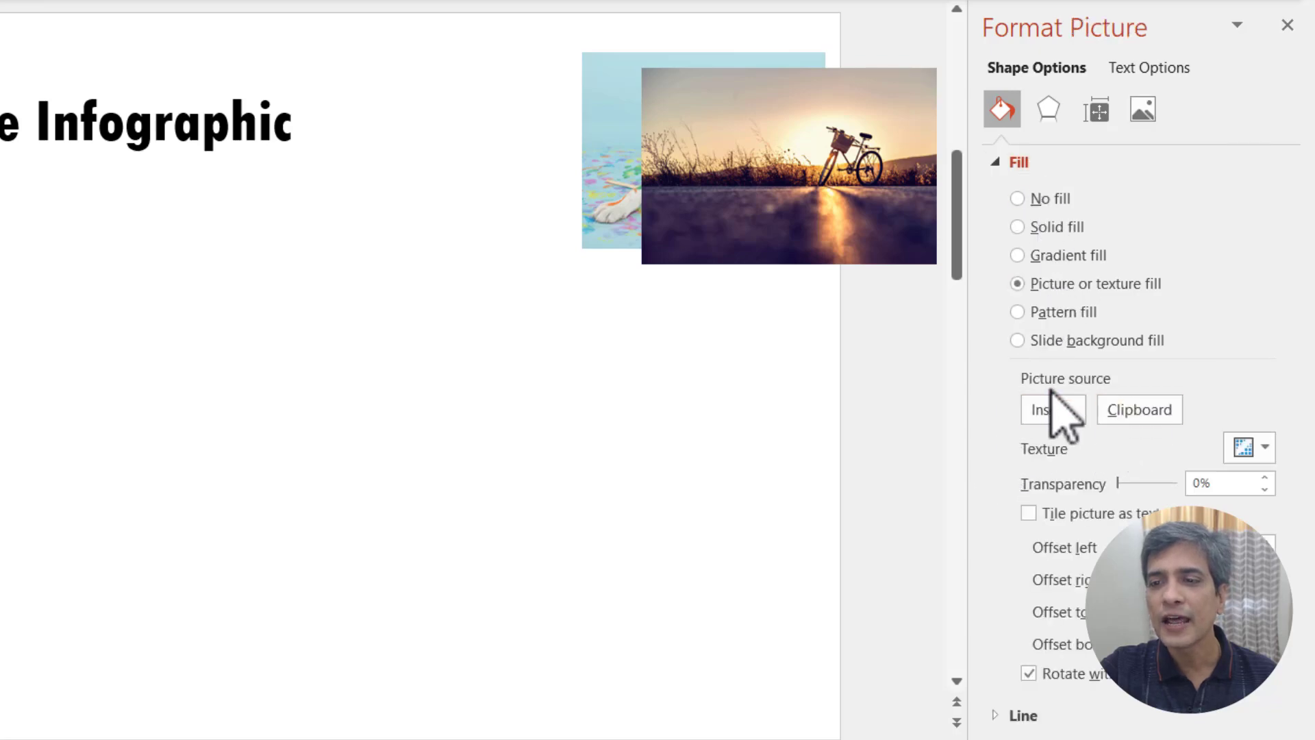
pyautogui.click(1134, 411)
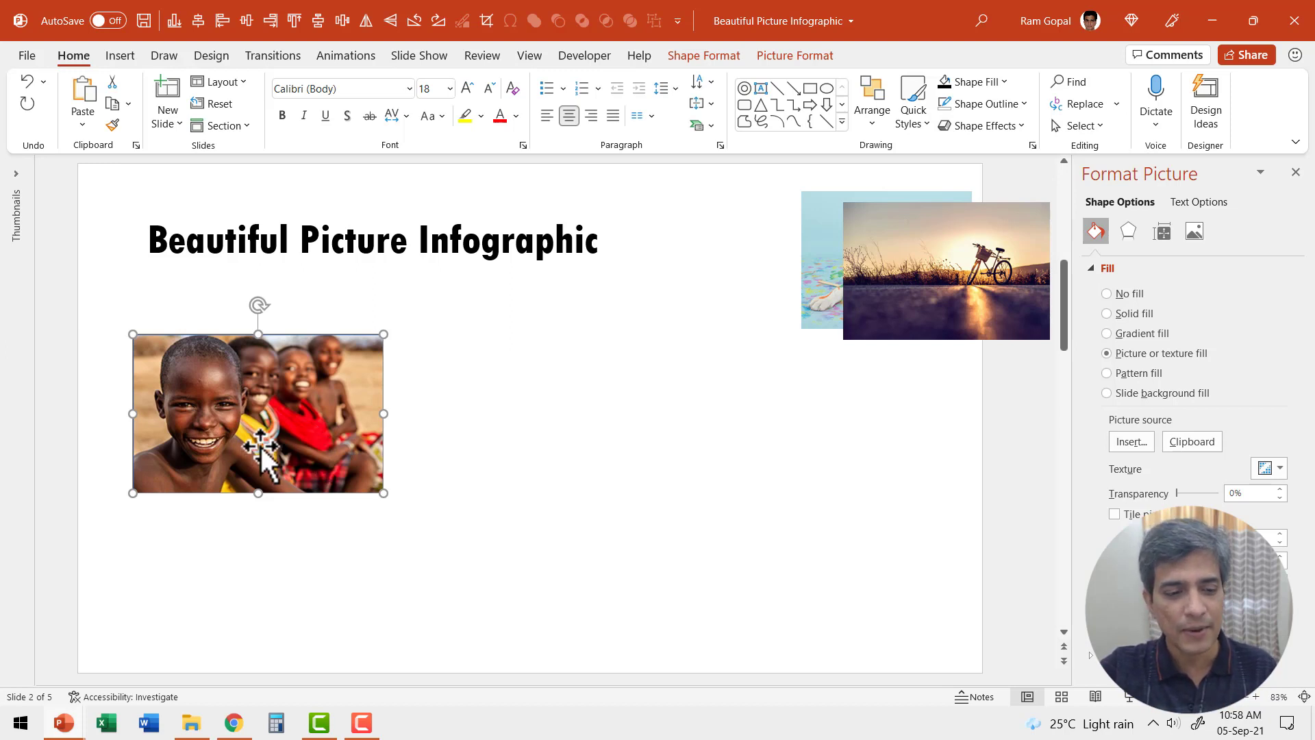
pyautogui.moveTo(260, 449); pyautogui.dragTo(540, 433)
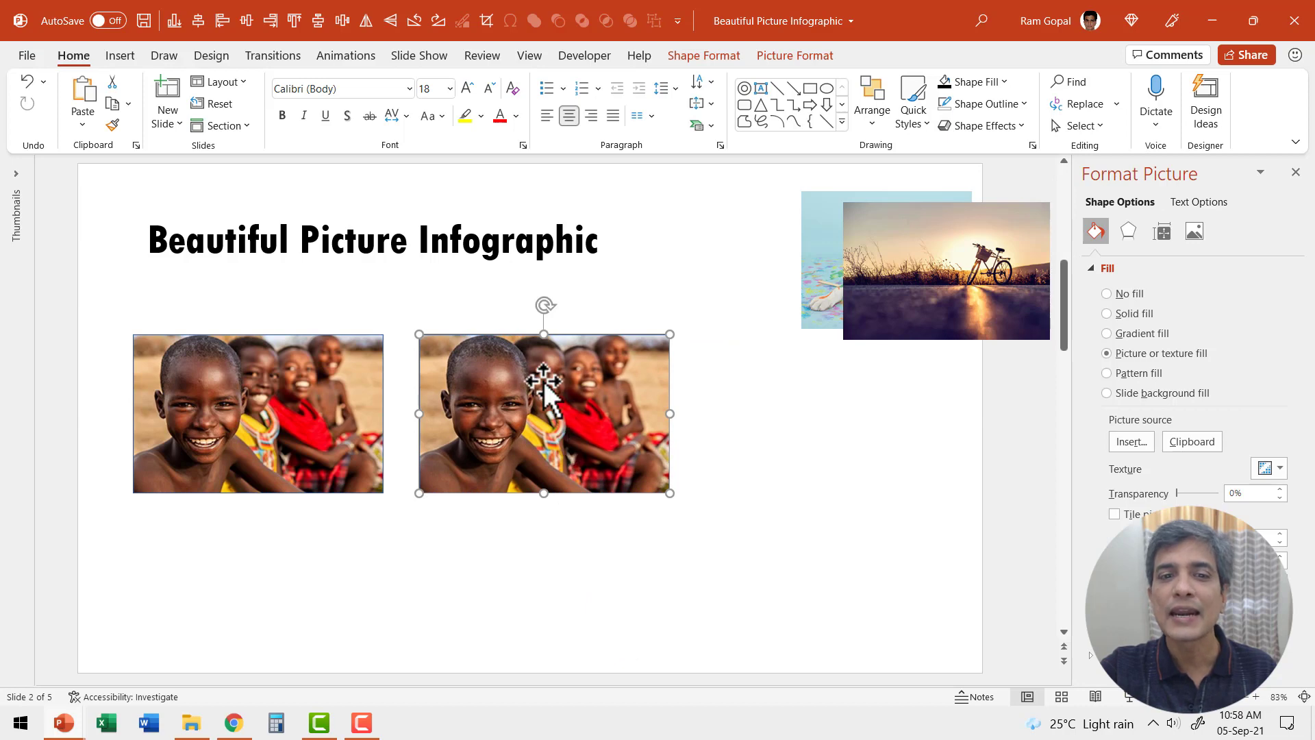
# Copy the sunset-bicycle photo, then position, enlarge and crop it over the second rectangle
pyautogui.click(978, 263)
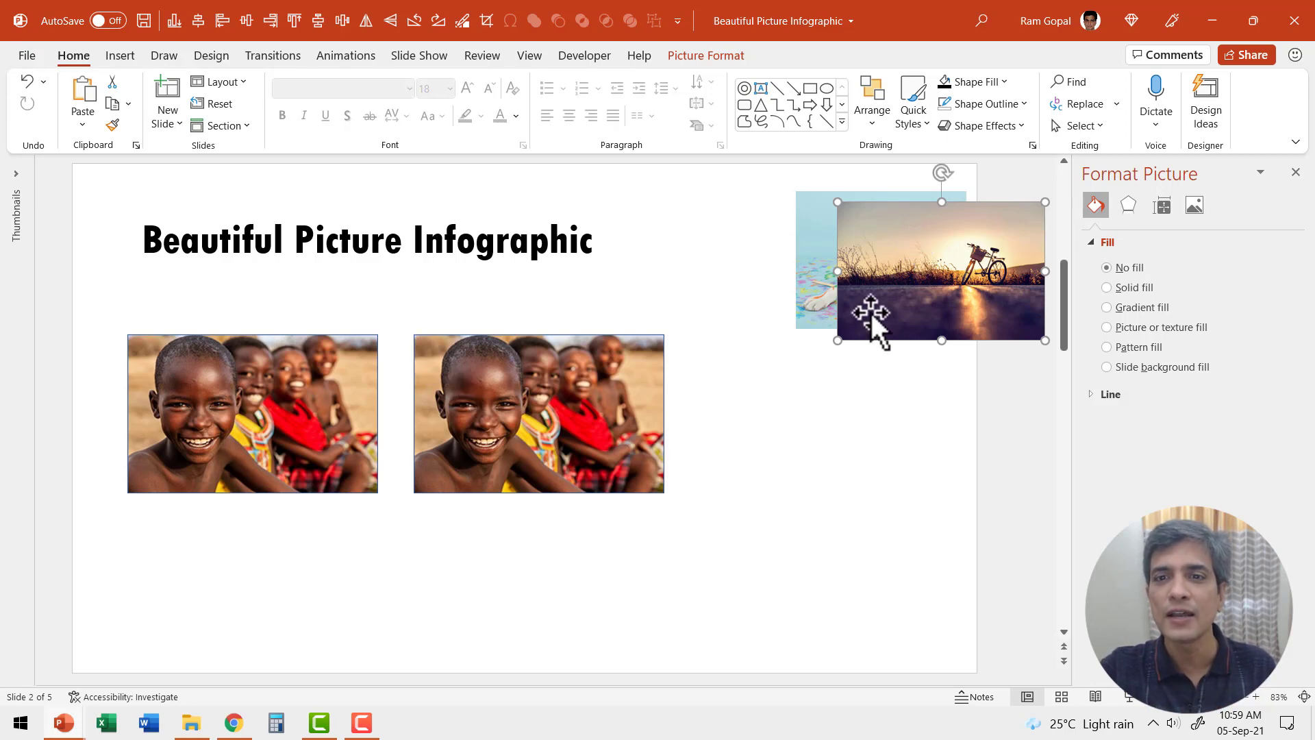
pyautogui.rightClick(882, 270)
pyautogui.click(944, 400)
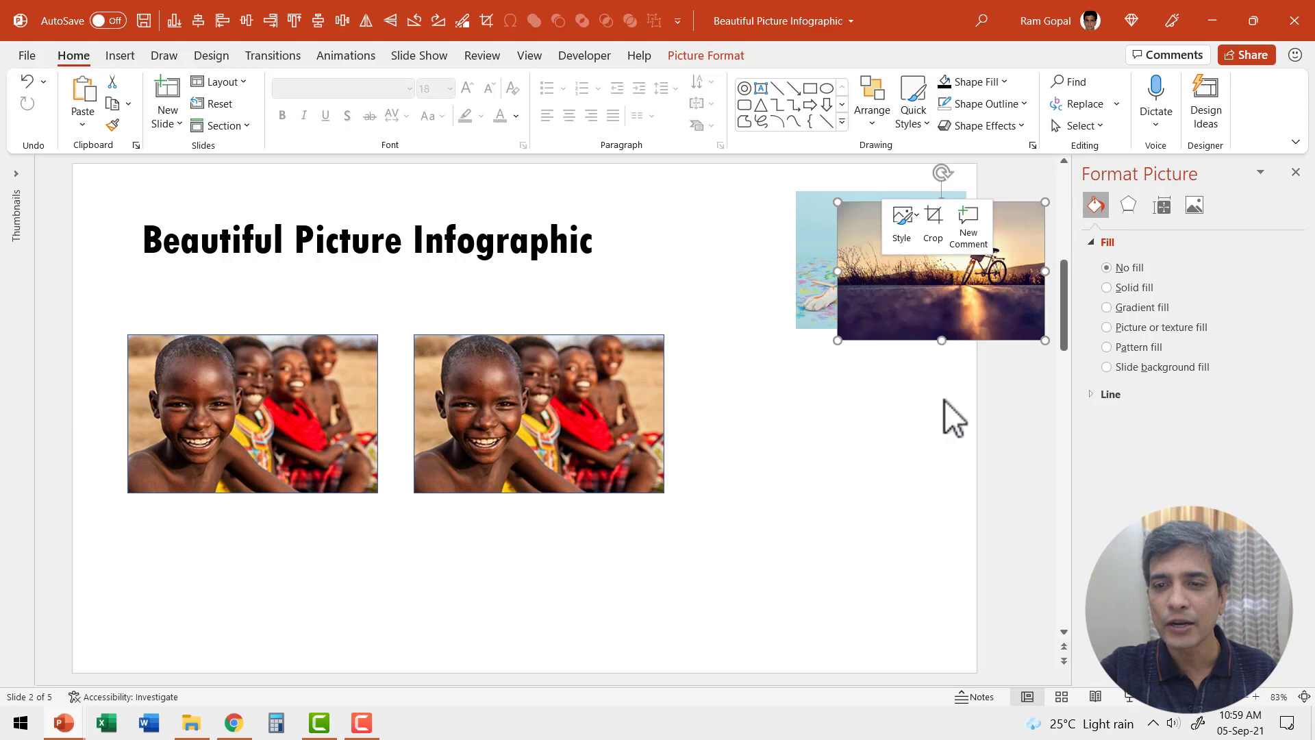
pyautogui.moveTo(741, 362); pyautogui.dragTo(520, 395)
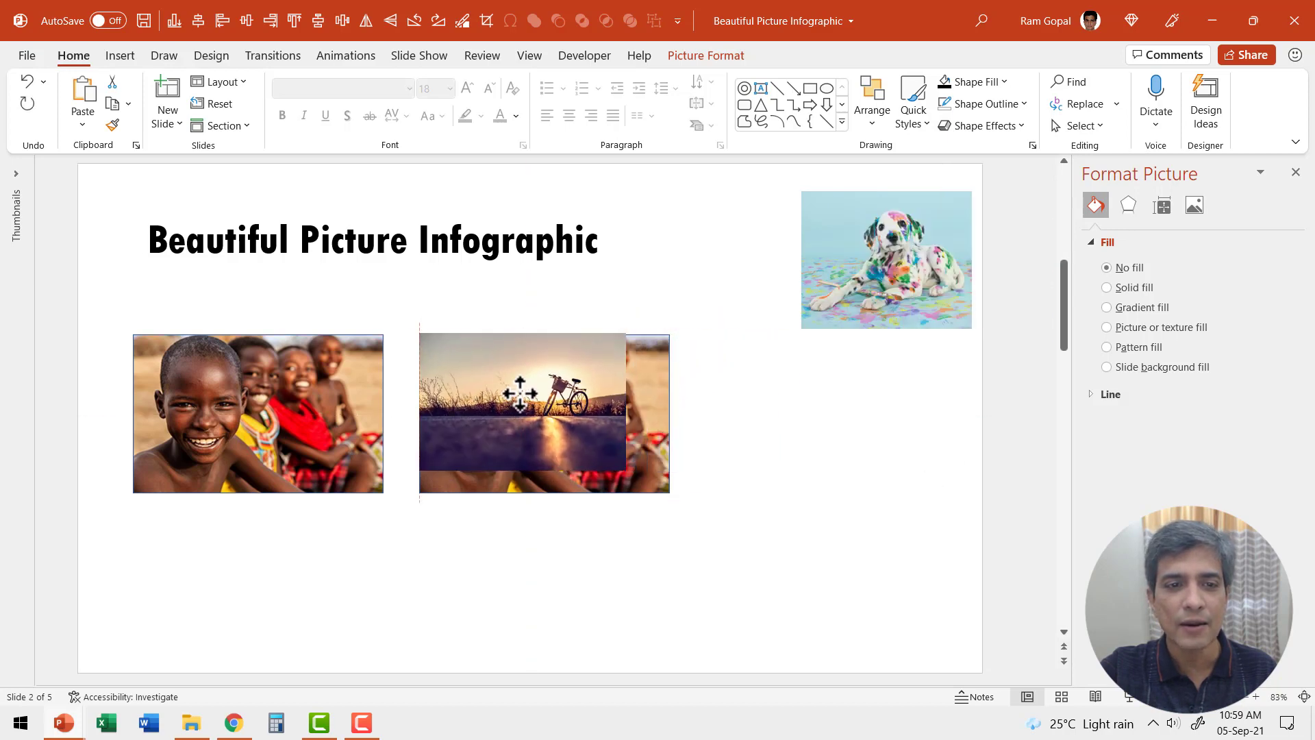
pyautogui.moveTo(643, 472); pyautogui.dragTo(685, 501)
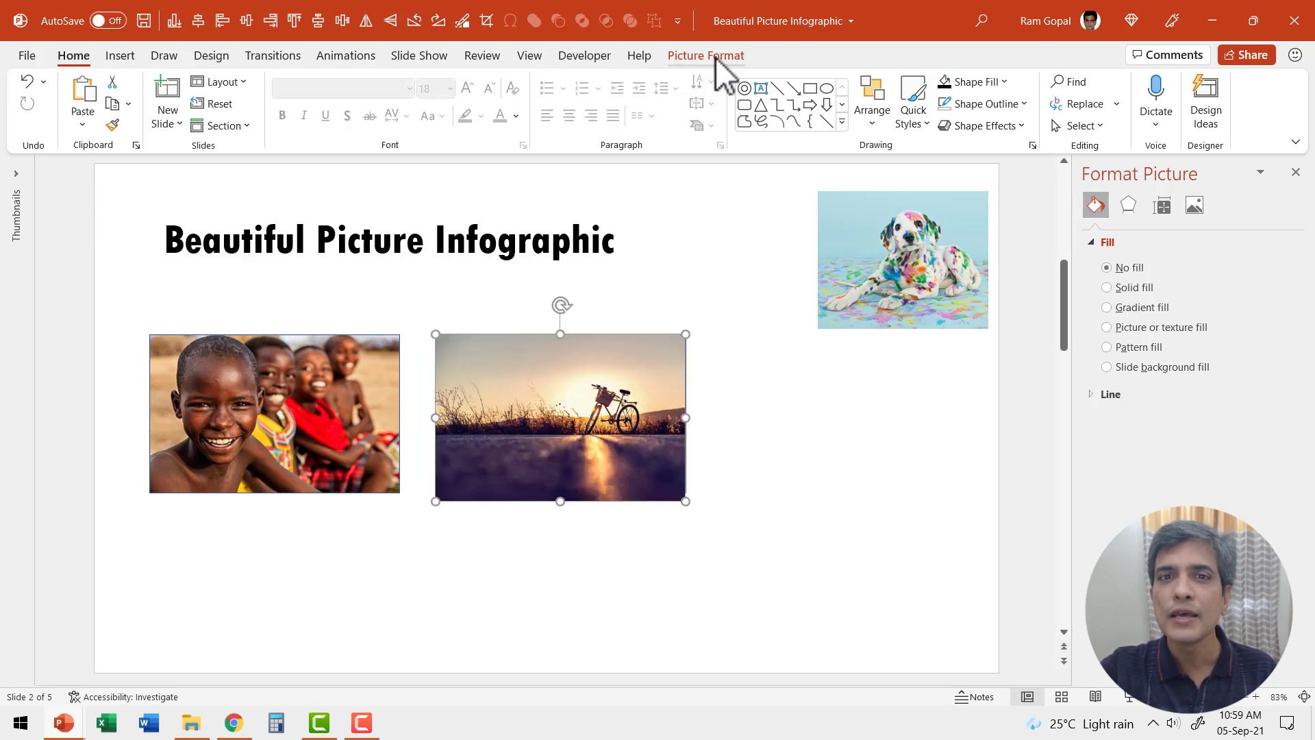
pyautogui.click(706, 55)
pyautogui.click(1103, 96)
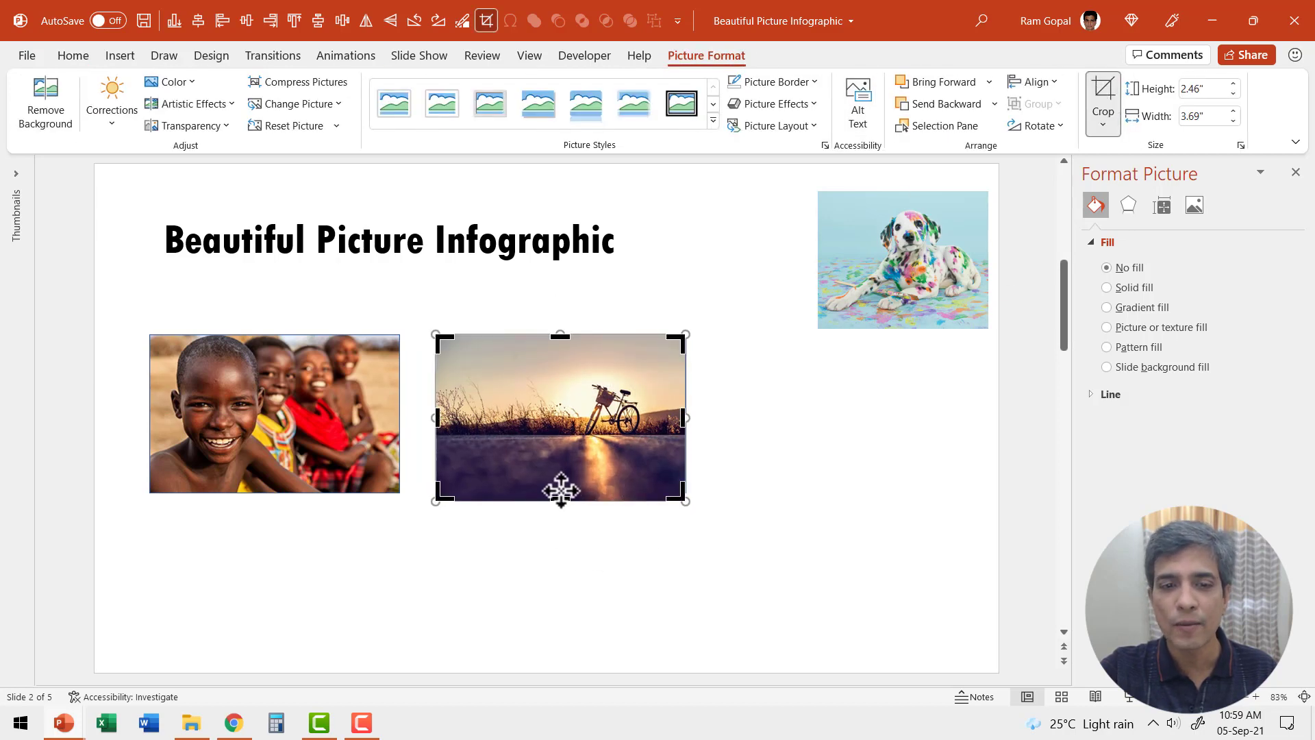
pyautogui.moveTo(561, 502)
pyautogui.mouseDown()
pyautogui.moveTo(567, 485)
pyautogui.moveTo(567, 501)
pyautogui.mouseUp()
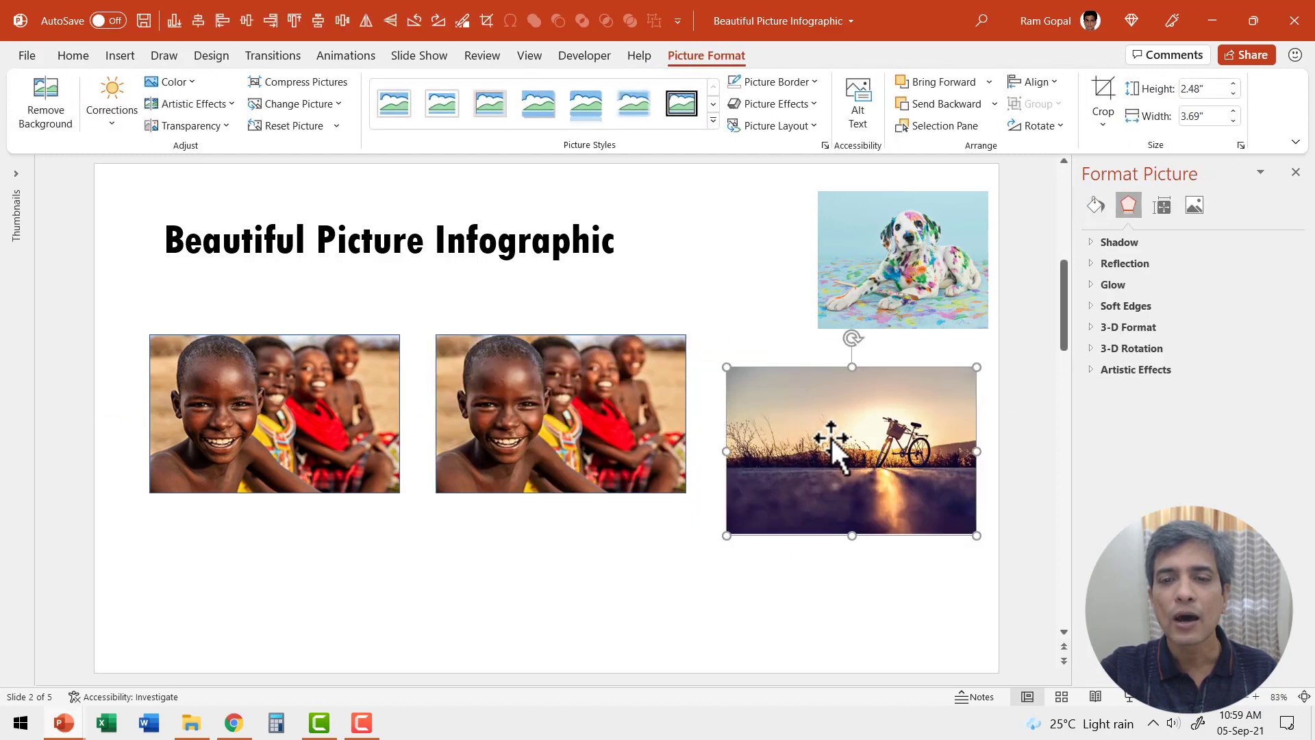
# Cut the bicycle photo, fill the second rectangle with it, and duplicate that rectangle rightward
pyautogui.rightClick(832, 438)
pyautogui.click(872, 56)
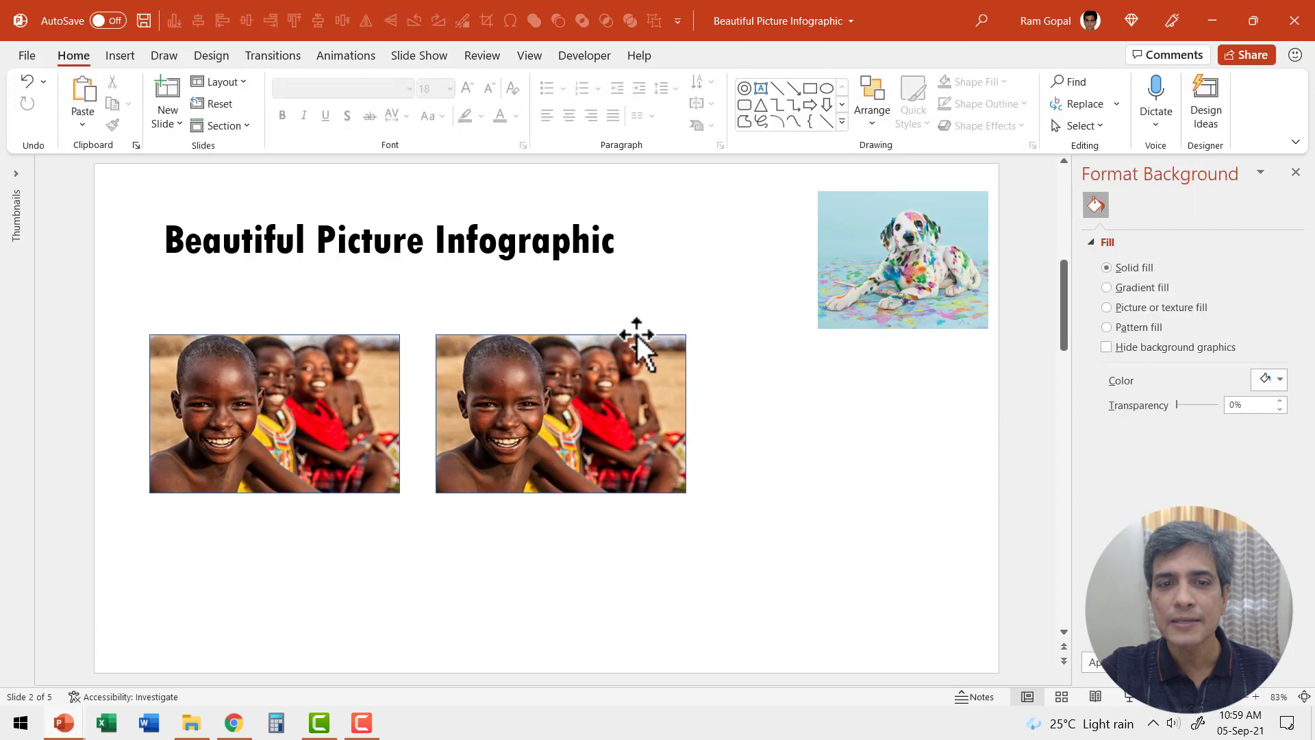
pyautogui.click(637, 335)
pyautogui.click(1096, 232)
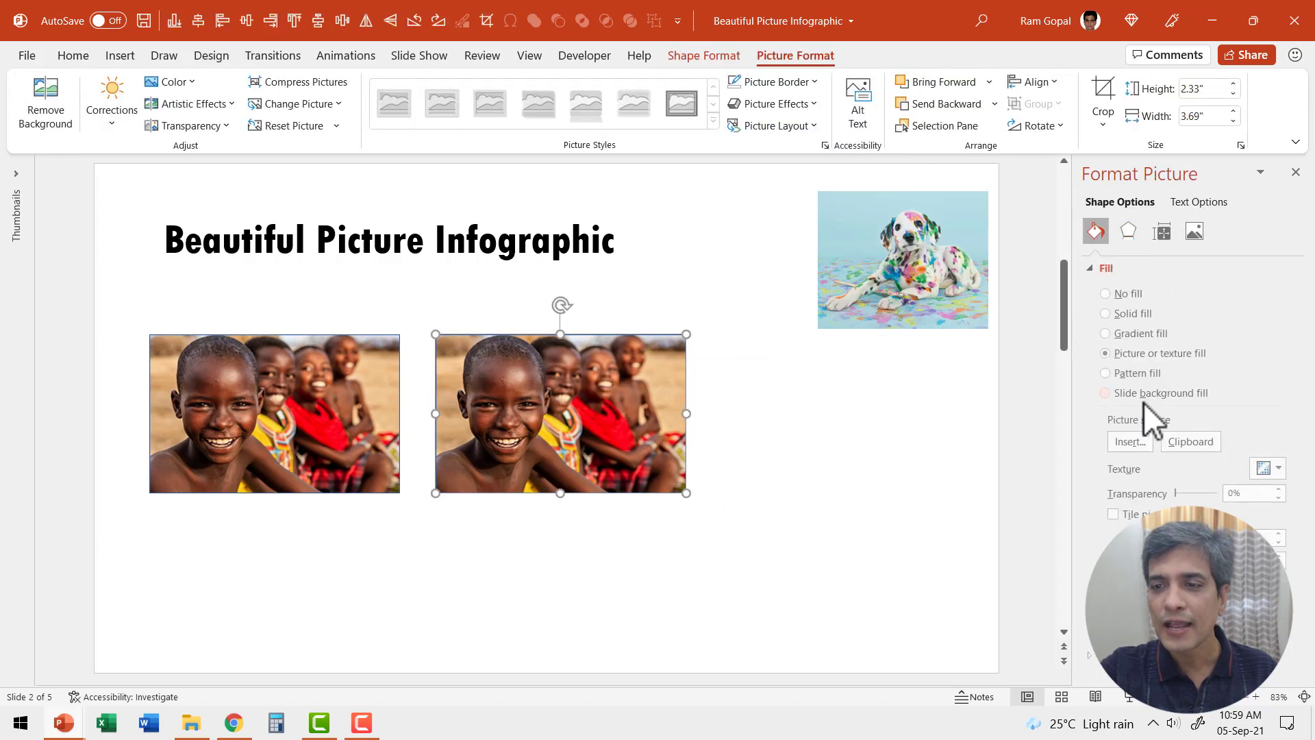
pyautogui.click(1193, 441)
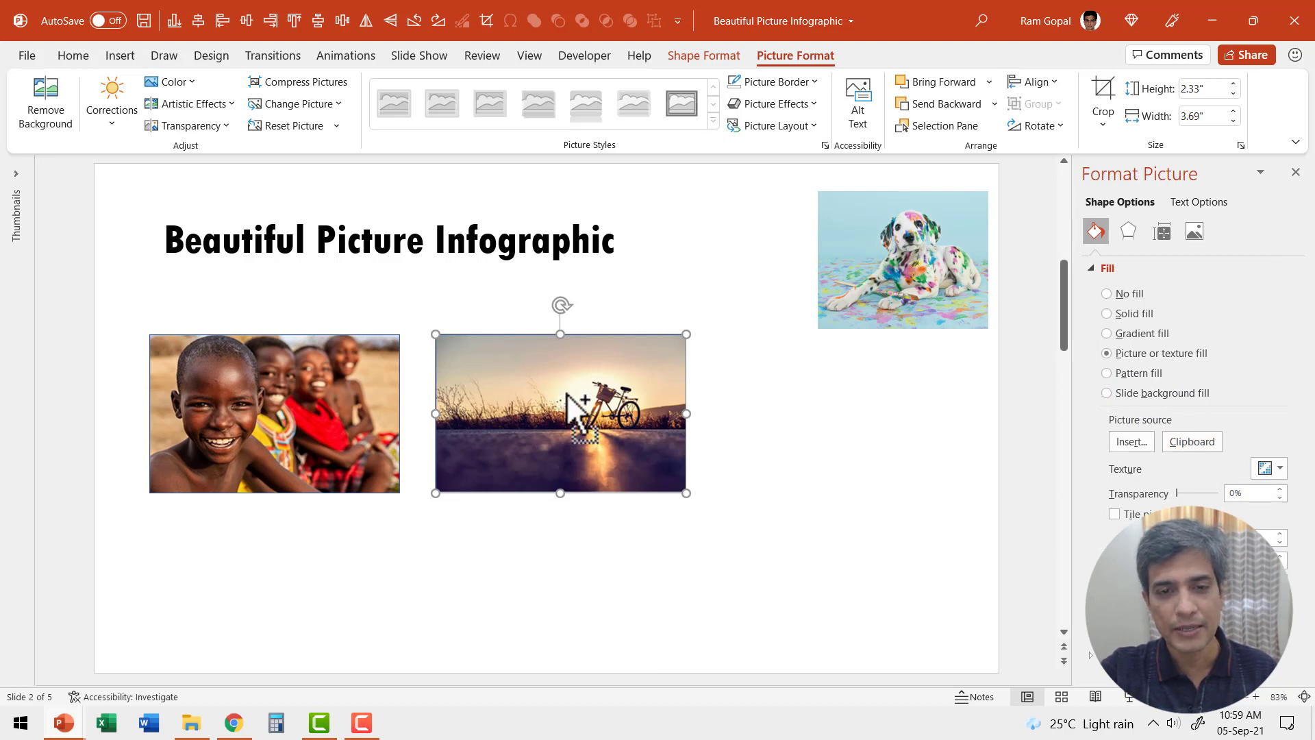
pyautogui.moveTo(567, 396); pyautogui.dragTo(850, 382)
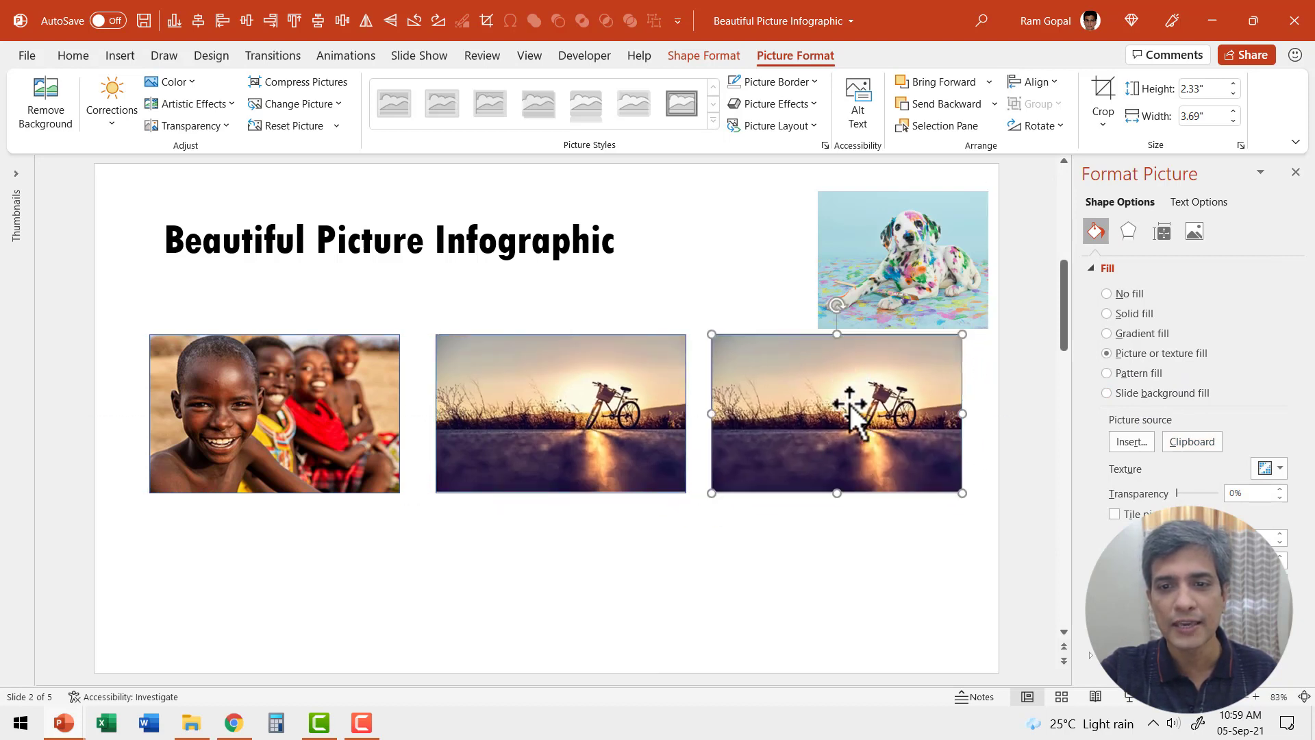
# Bring the dalmatian puppy photo to front, then move, enlarge and crop it over the third rectangle
pyautogui.click(871, 239)
pyautogui.rightClick(870, 237)
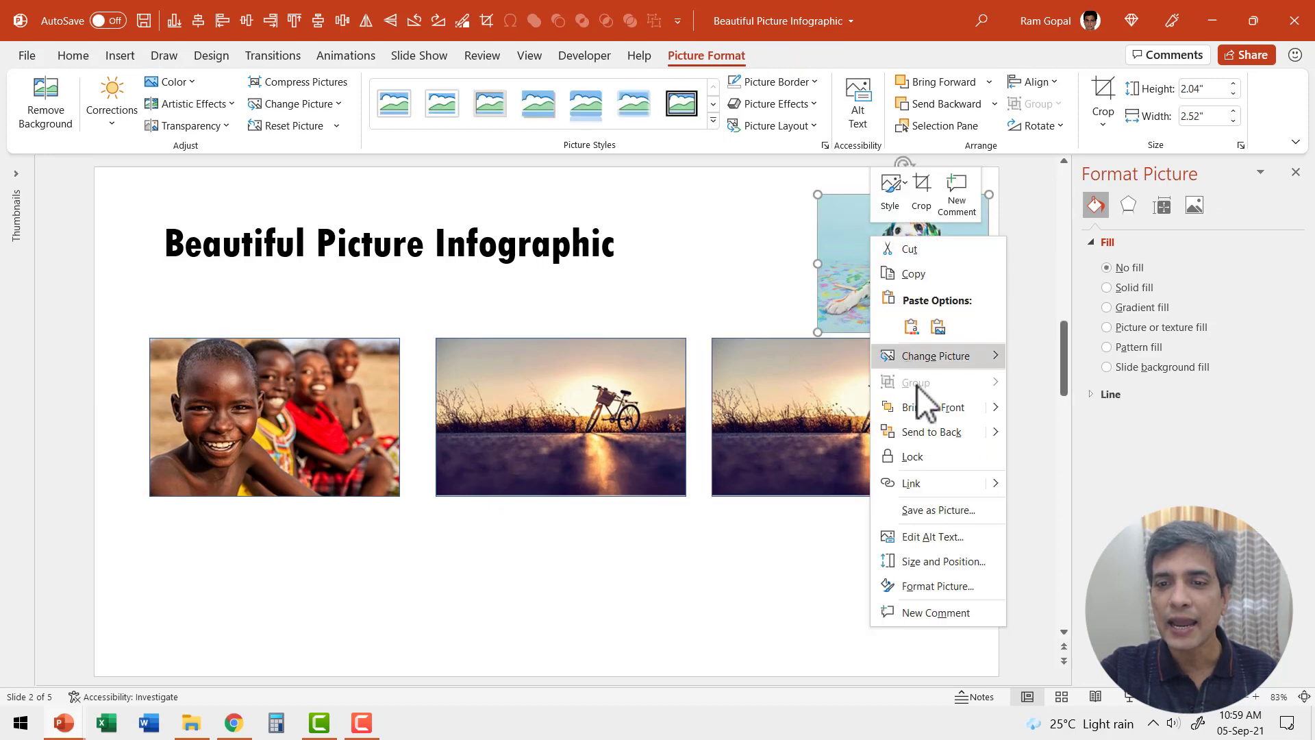
pyautogui.click(927, 417)
pyautogui.moveTo(857, 352); pyautogui.dragTo(799, 373)
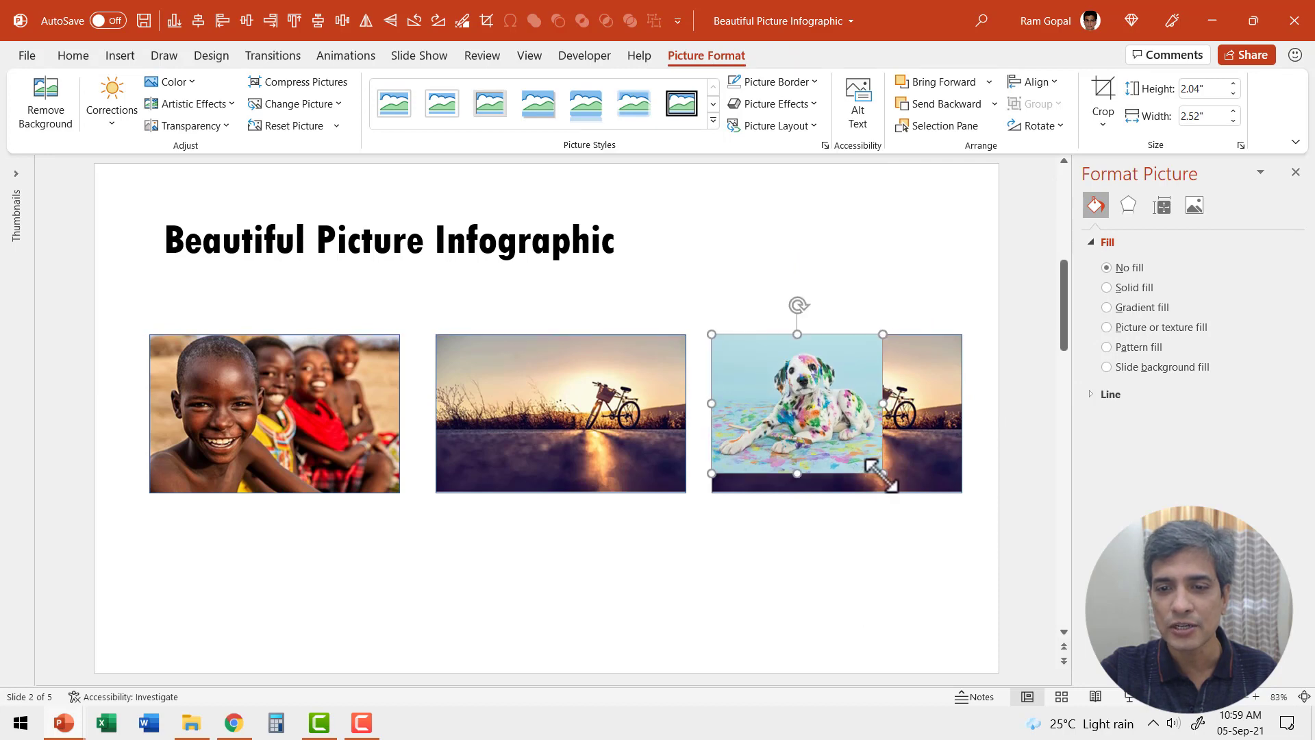
pyautogui.moveTo(881, 471); pyautogui.dragTo(950, 537)
pyautogui.moveTo(869, 523)
pyautogui.mouseDown()
pyautogui.moveTo(839, 539)
pyautogui.moveTo(880, 491)
pyautogui.mouseUp()
pyautogui.click(1103, 99)
pyautogui.click(860, 596)
# Cut the puppy photo and use it as the third rectangle's clipboard picture fill
pyautogui.click(804, 400)
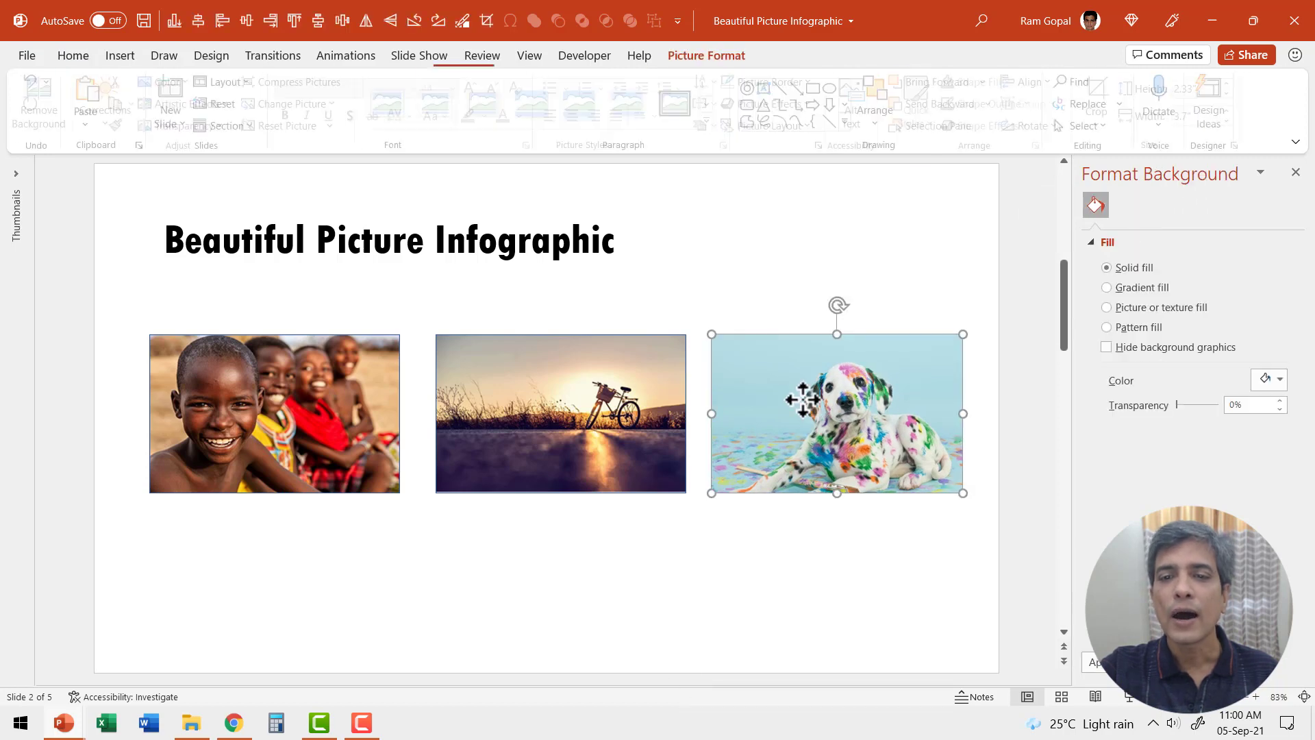
pyautogui.rightClick(804, 400)
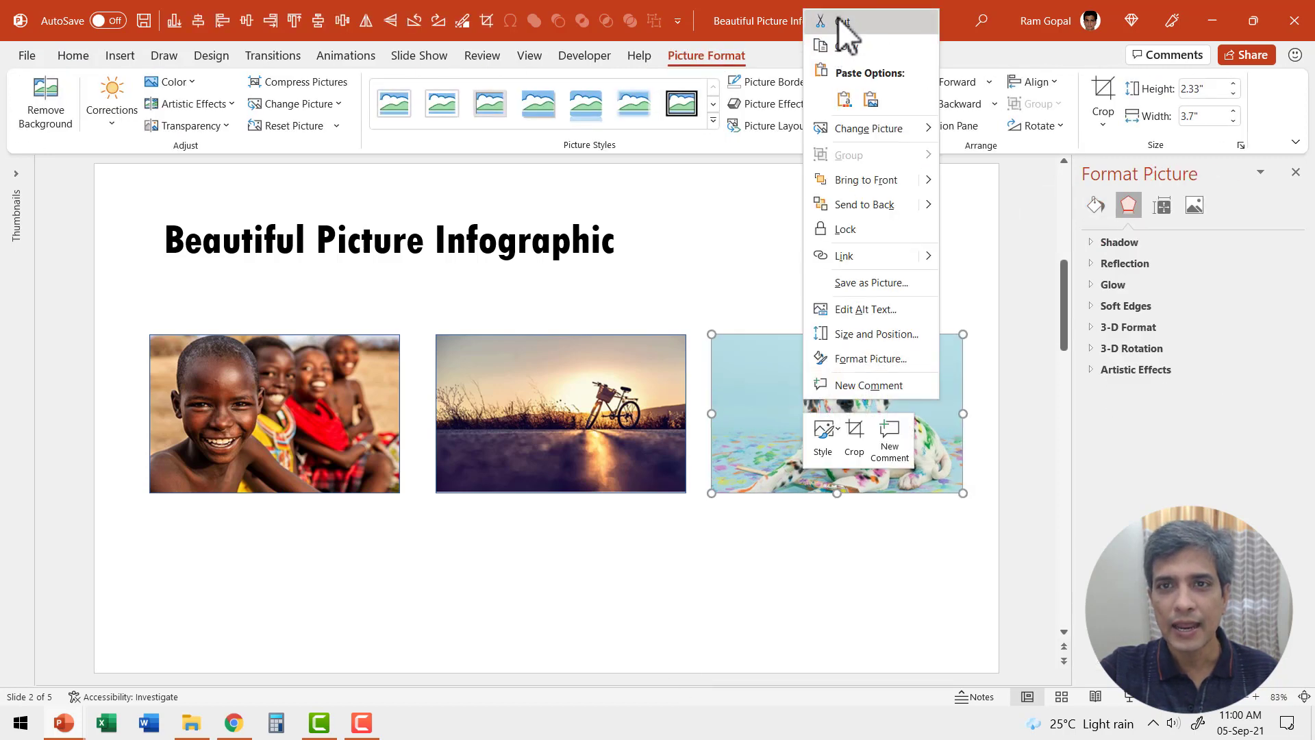
pyautogui.click(831, 96)
pyautogui.click(781, 346)
pyautogui.click(1096, 231)
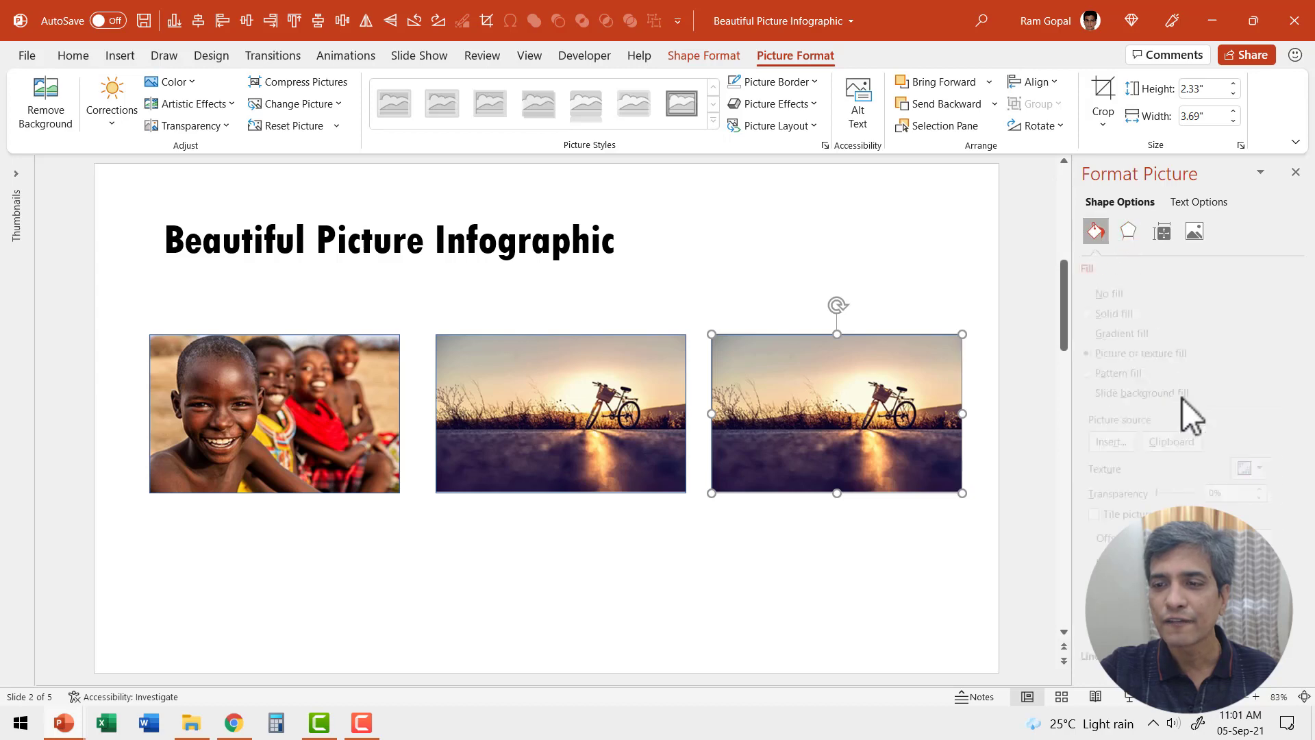
pyautogui.click(1194, 441)
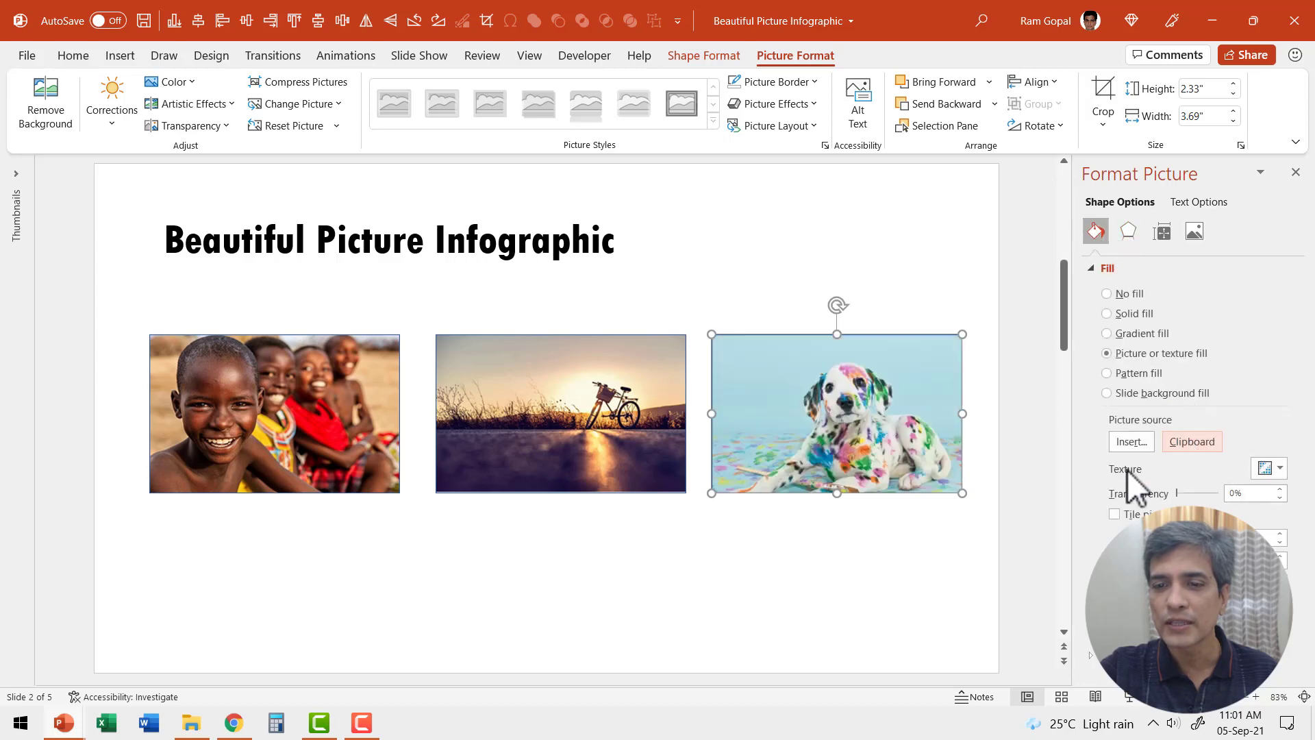
pyautogui.click(931, 537)
# Select all three pictures, align their middles, and distribute them horizontally
pyautogui.moveTo(994, 538); pyautogui.dragTo(59, 315)
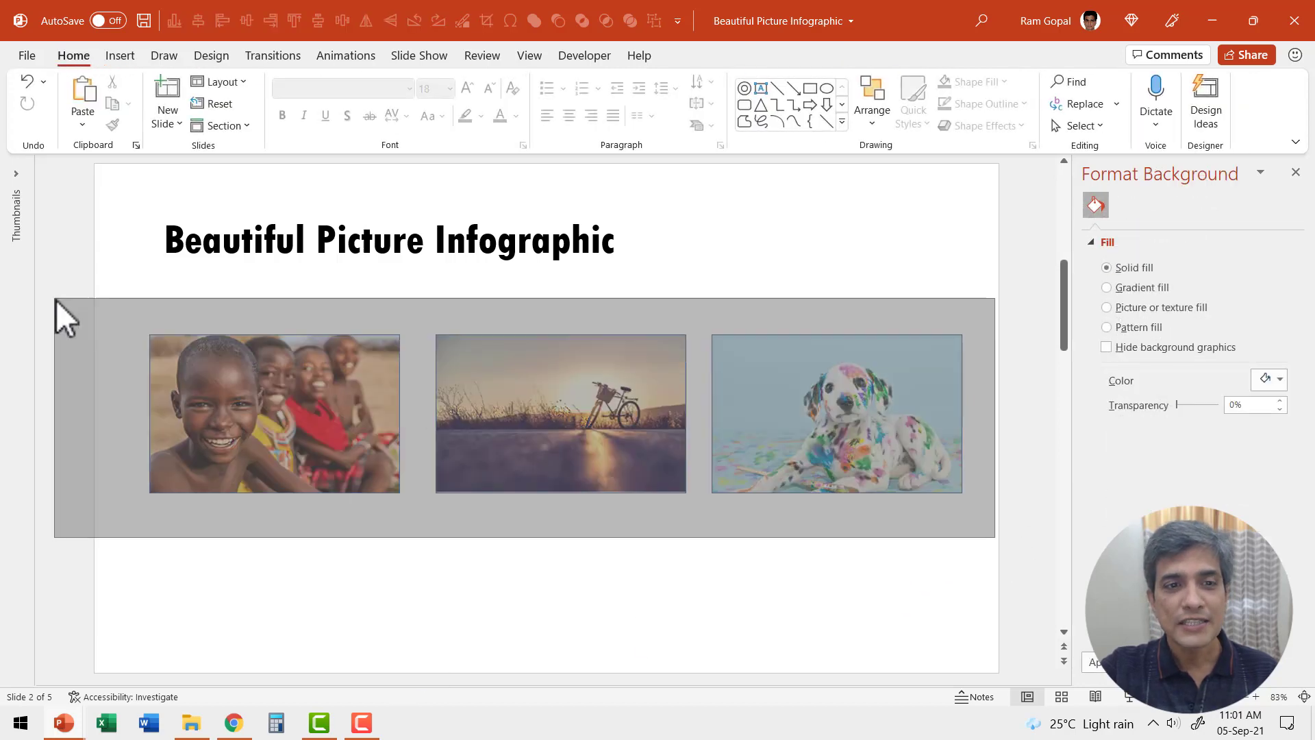
pyautogui.click(876, 113)
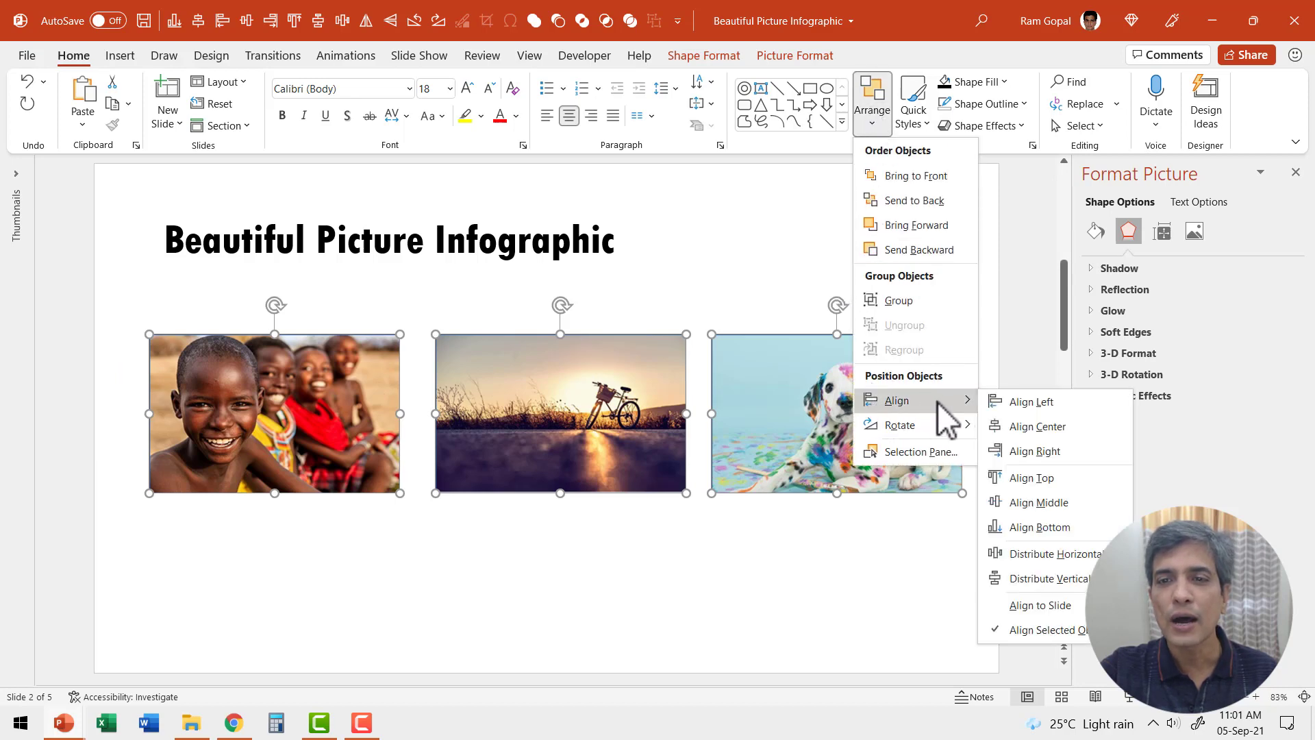
pyautogui.moveTo(897, 401)
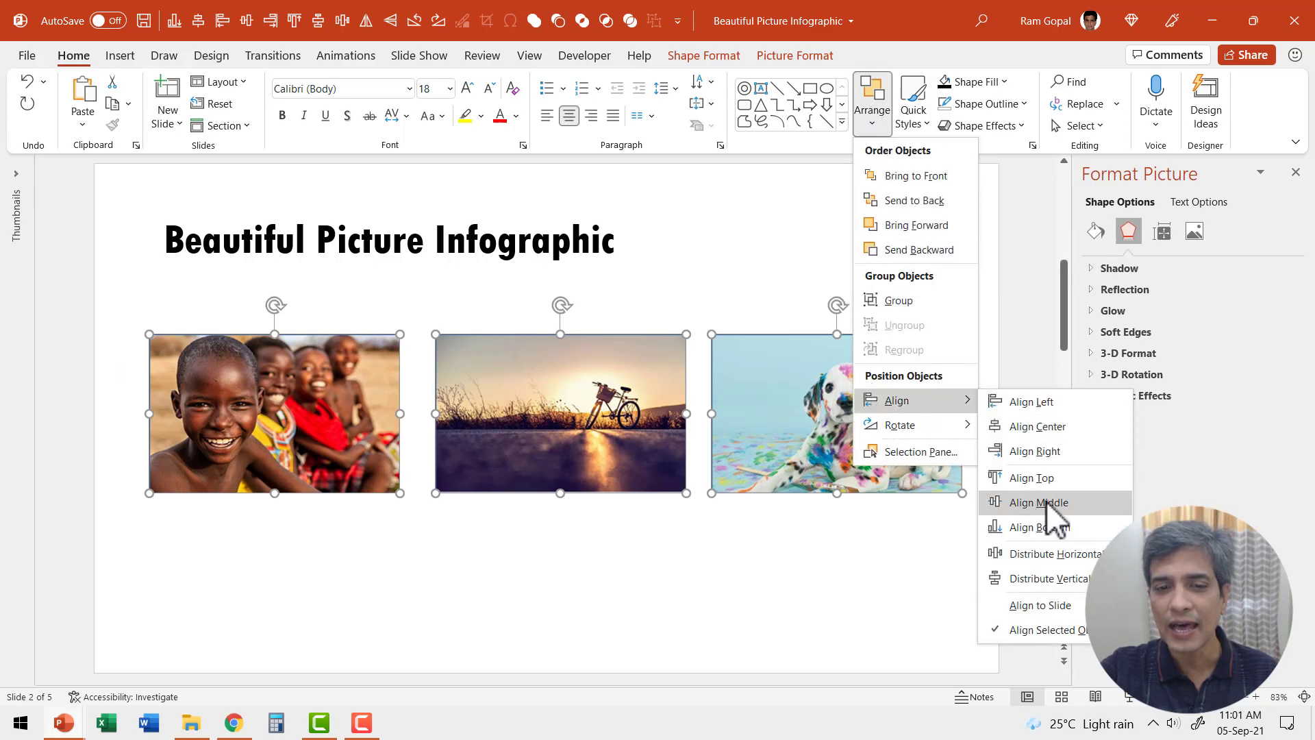
pyautogui.click(1046, 504)
pyautogui.click(872, 110)
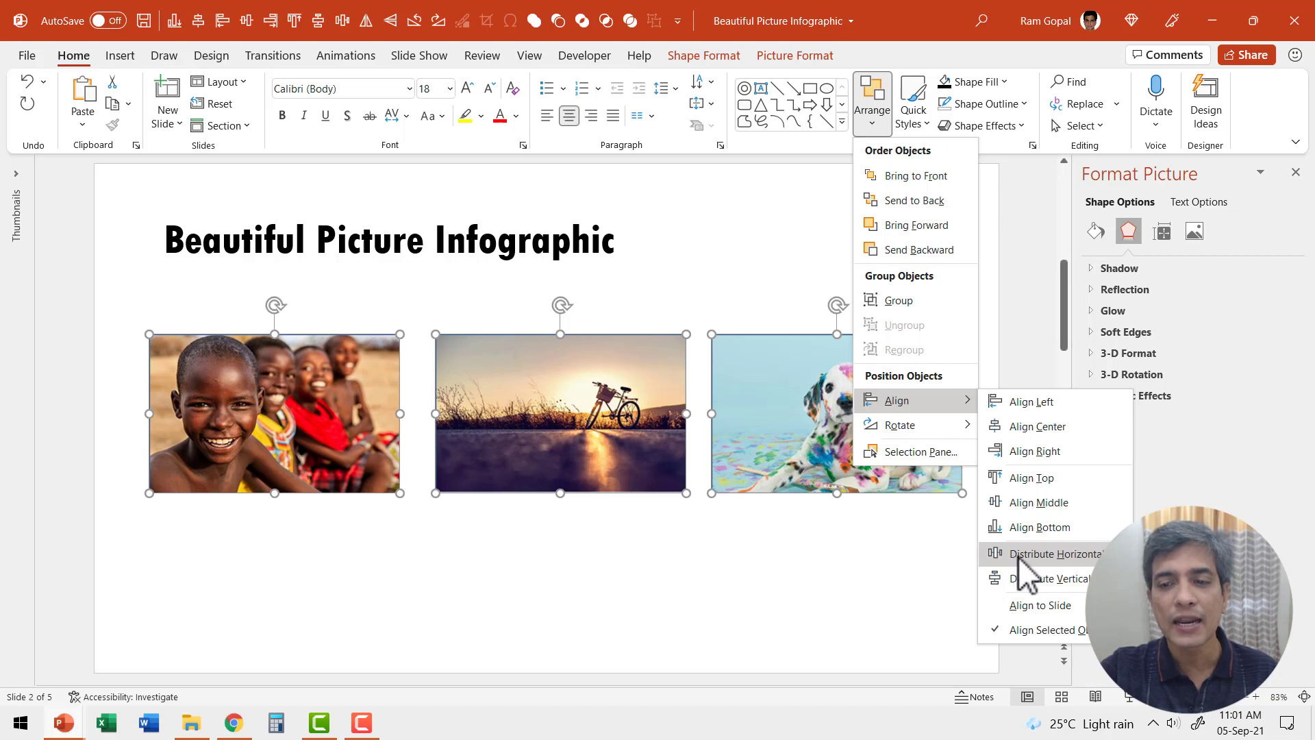
pyautogui.click(1018, 556)
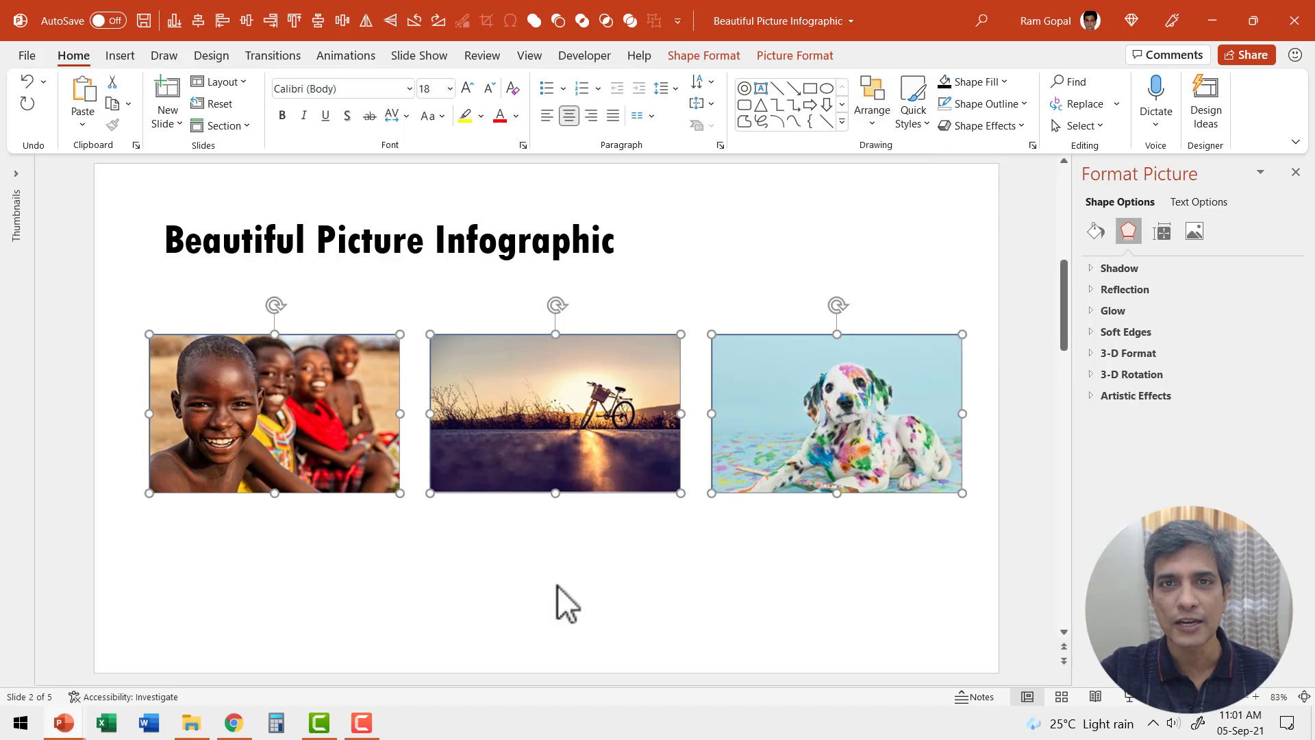
# Give the three pictures a theme-colour outline and add a duplicate set offset slightly down-right
pyautogui.click(987, 104)
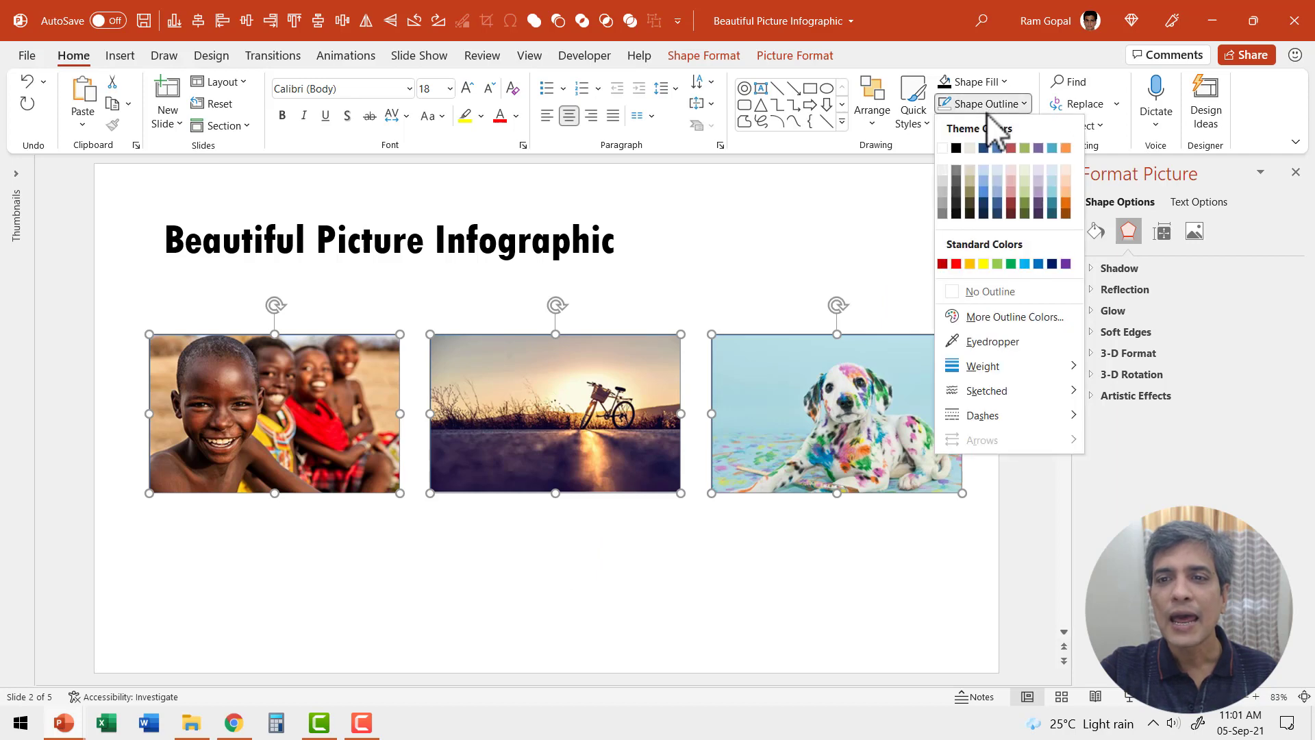
pyautogui.click(942, 149)
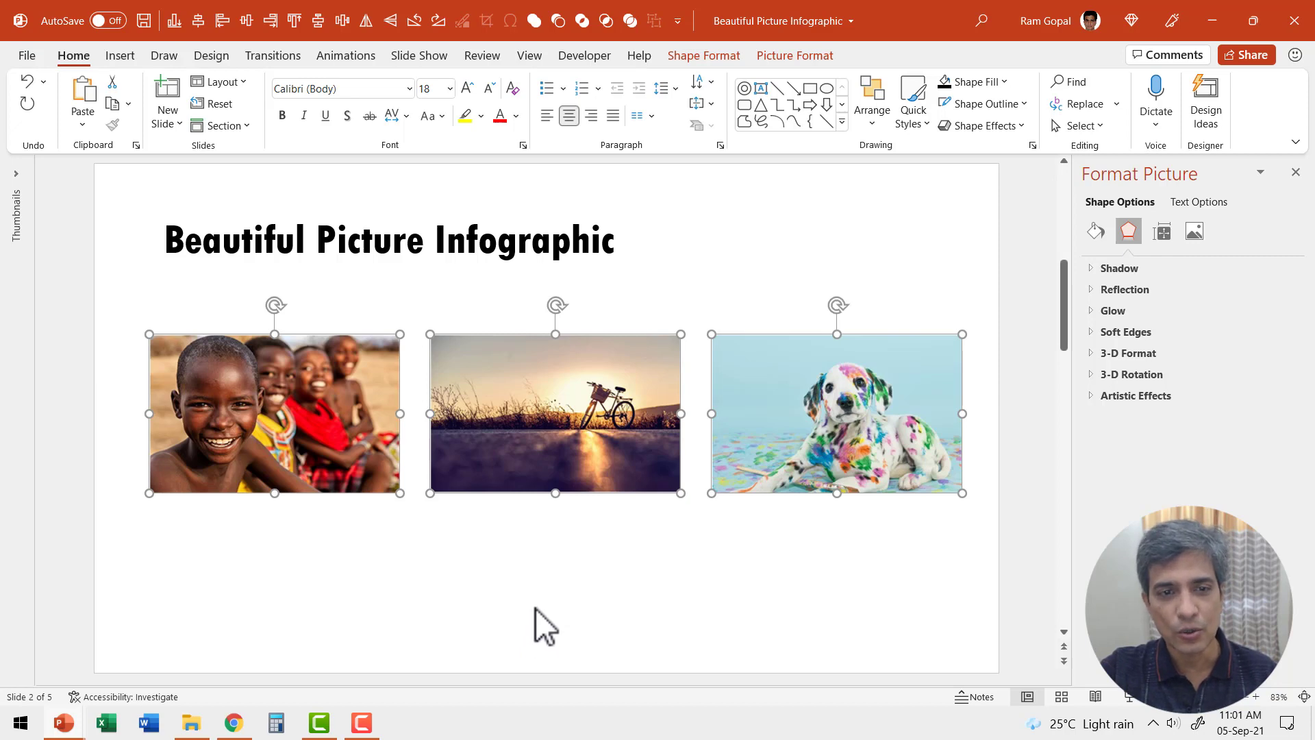
pyautogui.moveTo(552, 479); pyautogui.dragTo(563, 491)
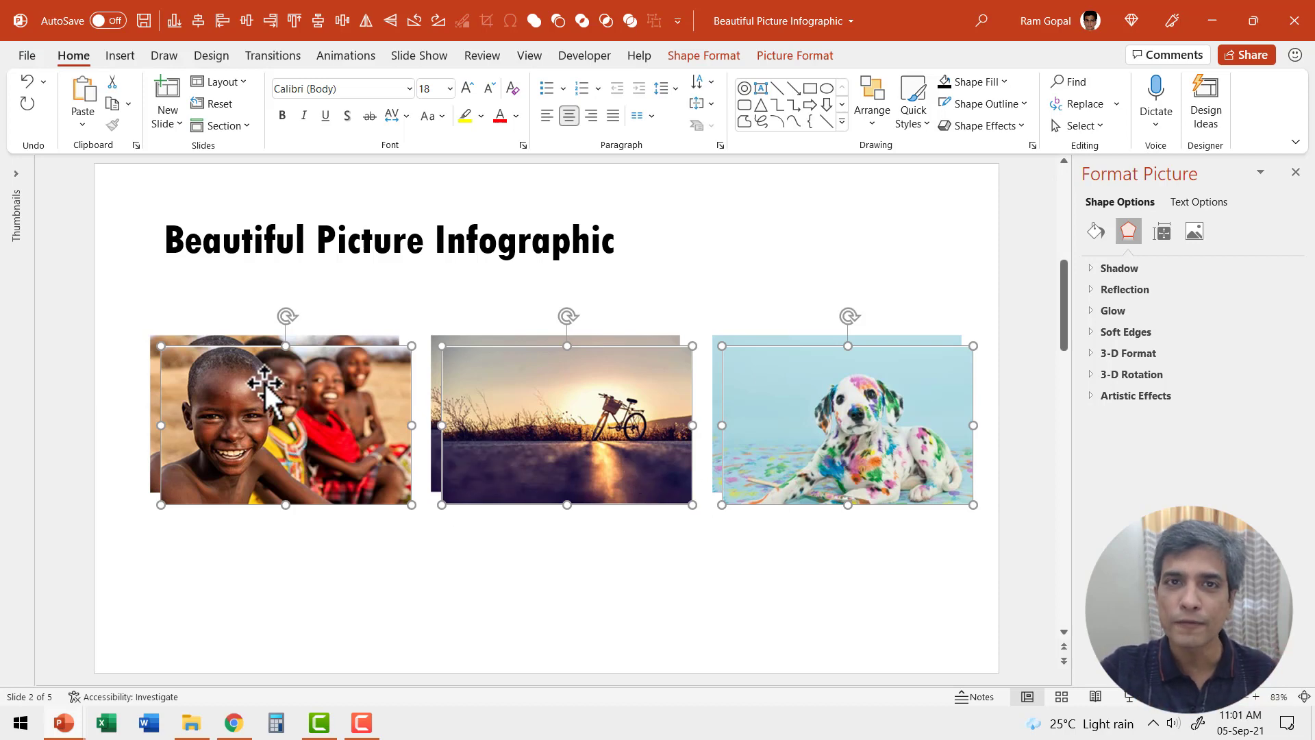
# Recolour the duplicate pictures to grayscale
pyautogui.click(798, 56)
pyautogui.click(187, 84)
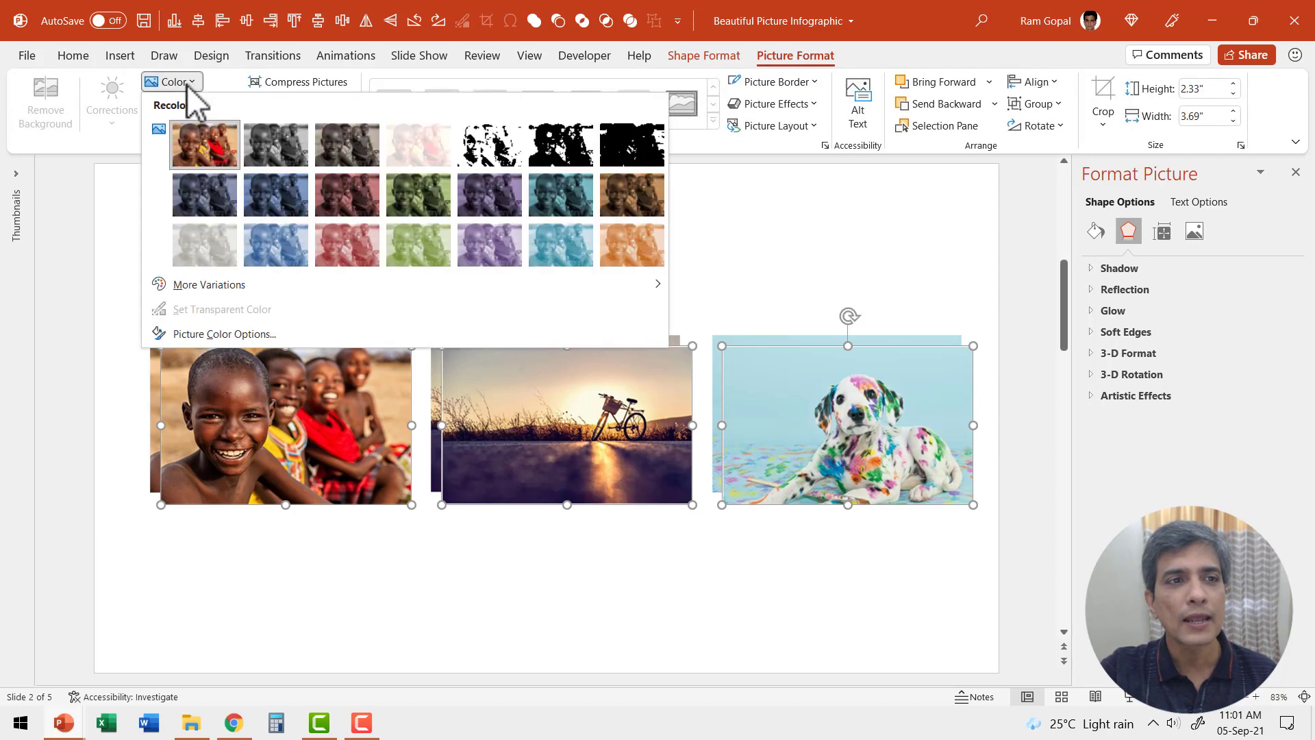
pyautogui.click(280, 151)
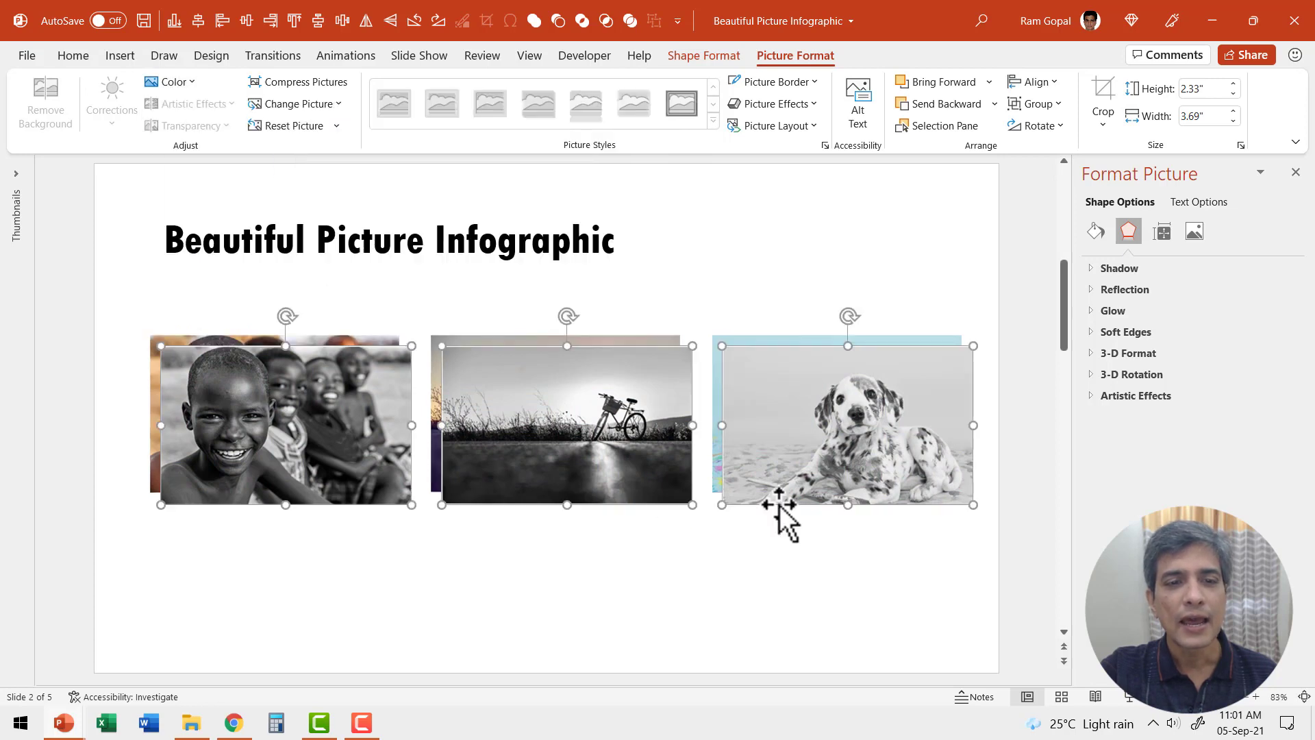
# Align the grayscale pictures over the colour originals and send them to the back
pyautogui.moveTo(846, 428); pyautogui.dragTo(795, 397)
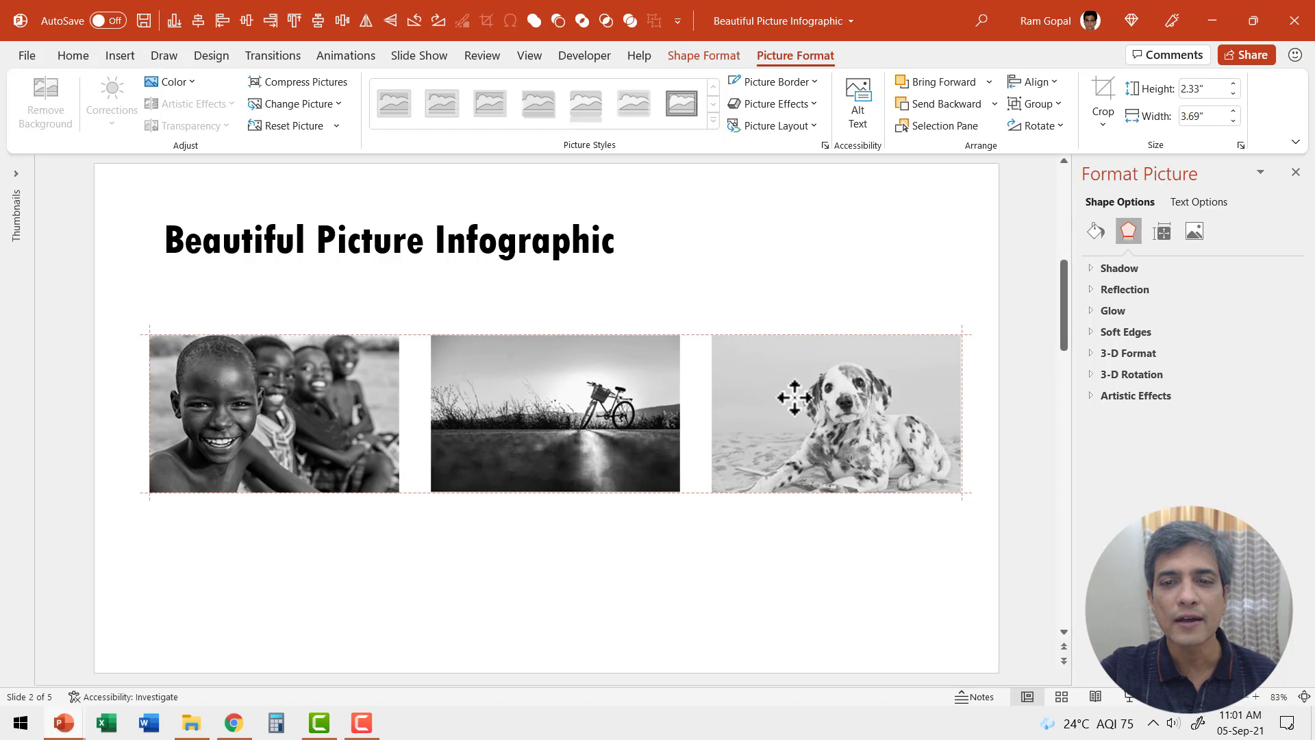
pyautogui.moveTo(794, 397); pyautogui.dragTo(795, 397)
pyautogui.rightClick(795, 398)
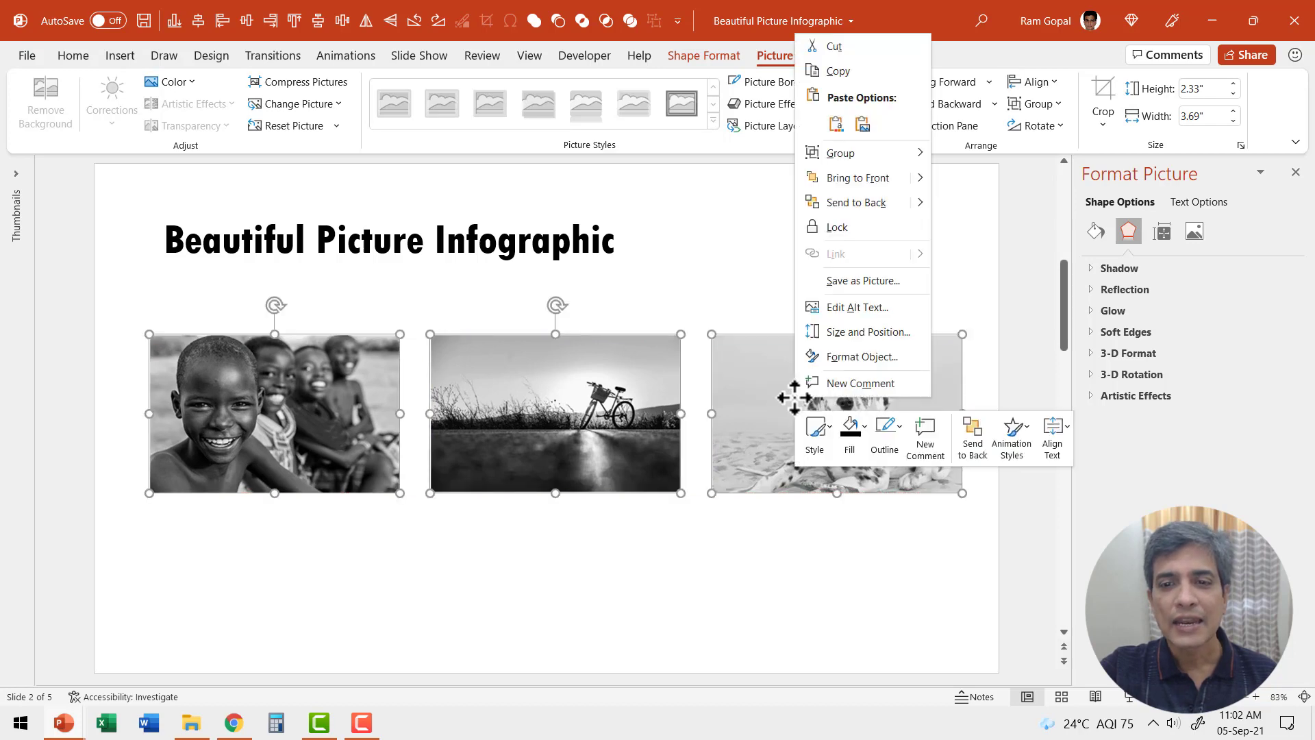
pyautogui.click(874, 206)
pyautogui.click(769, 640)
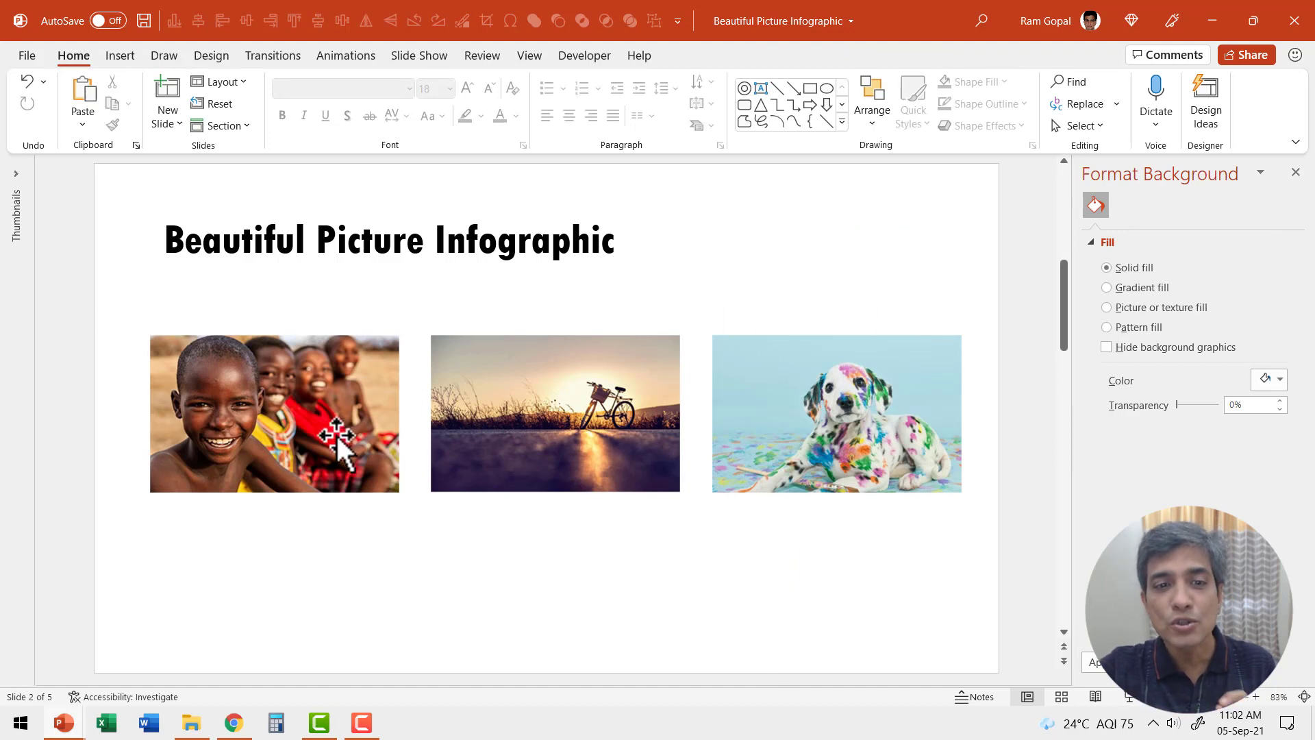
# Draw a full-width rectangle behind the pictures, filled dark grey (Text 1, Lighter 15%)
pyautogui.click(815, 89)
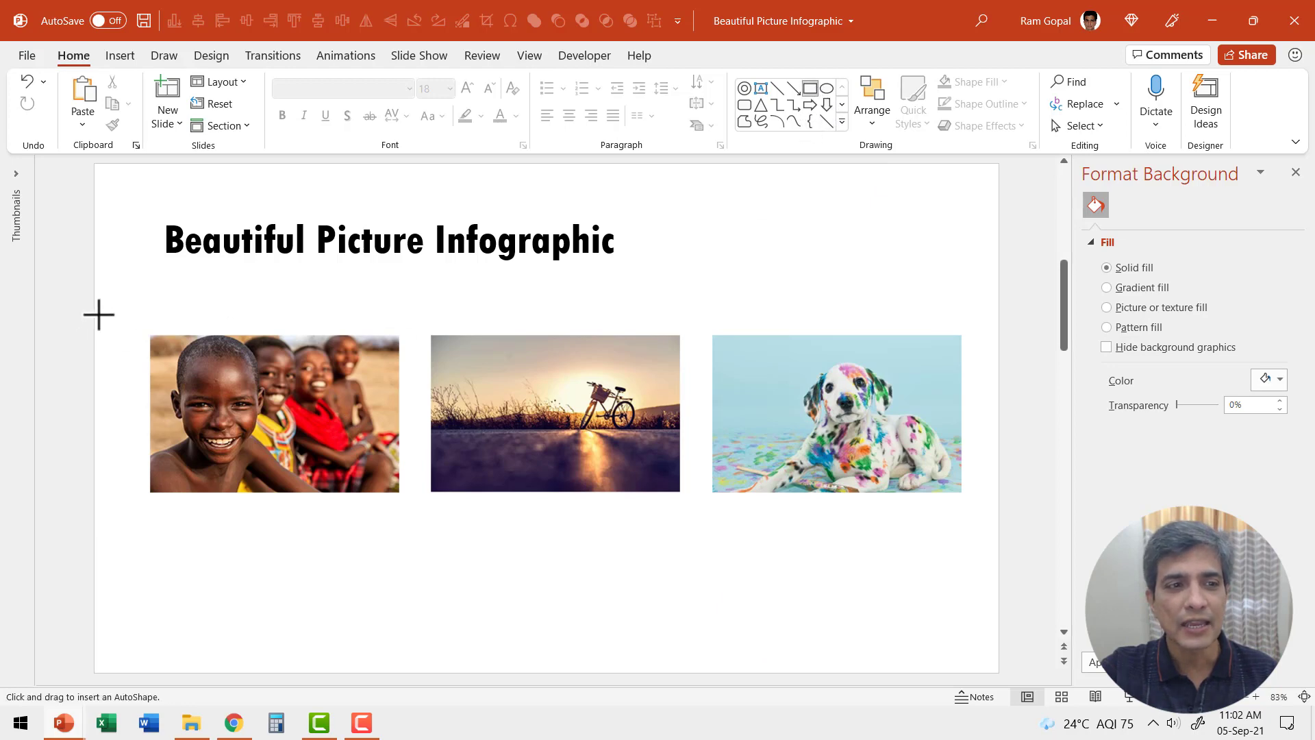
pyautogui.moveTo(97, 308)
pyautogui.mouseDown()
pyautogui.moveTo(992, 524)
pyautogui.moveTo(999, 515)
pyautogui.mouseUp()
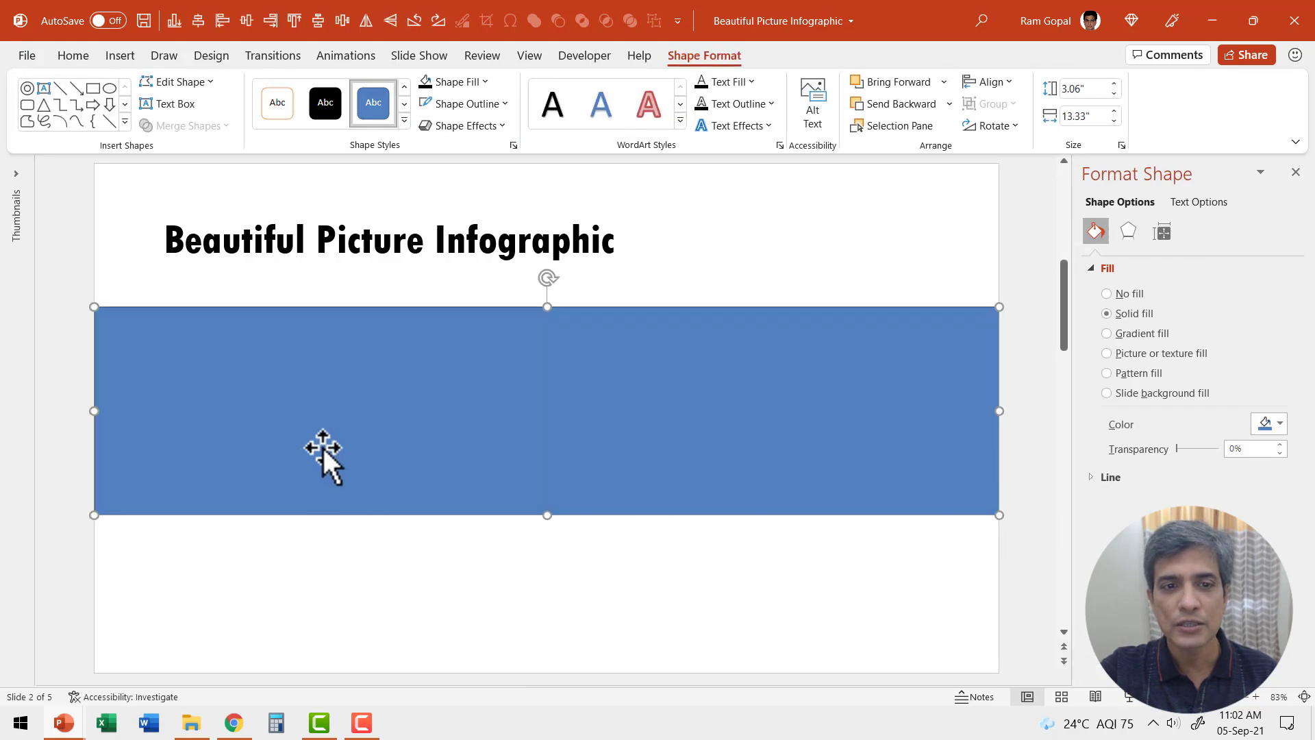
pyautogui.rightClick(384, 425)
pyautogui.click(436, 433)
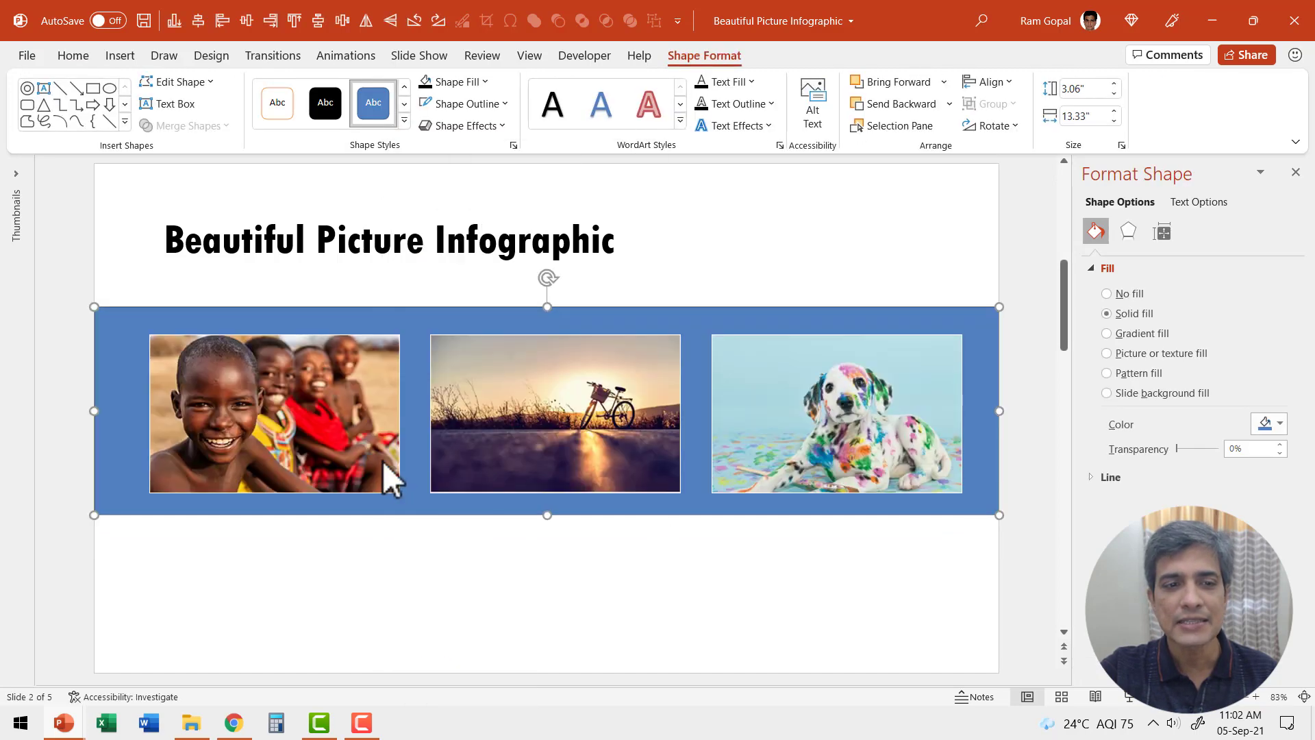
pyautogui.click(459, 88)
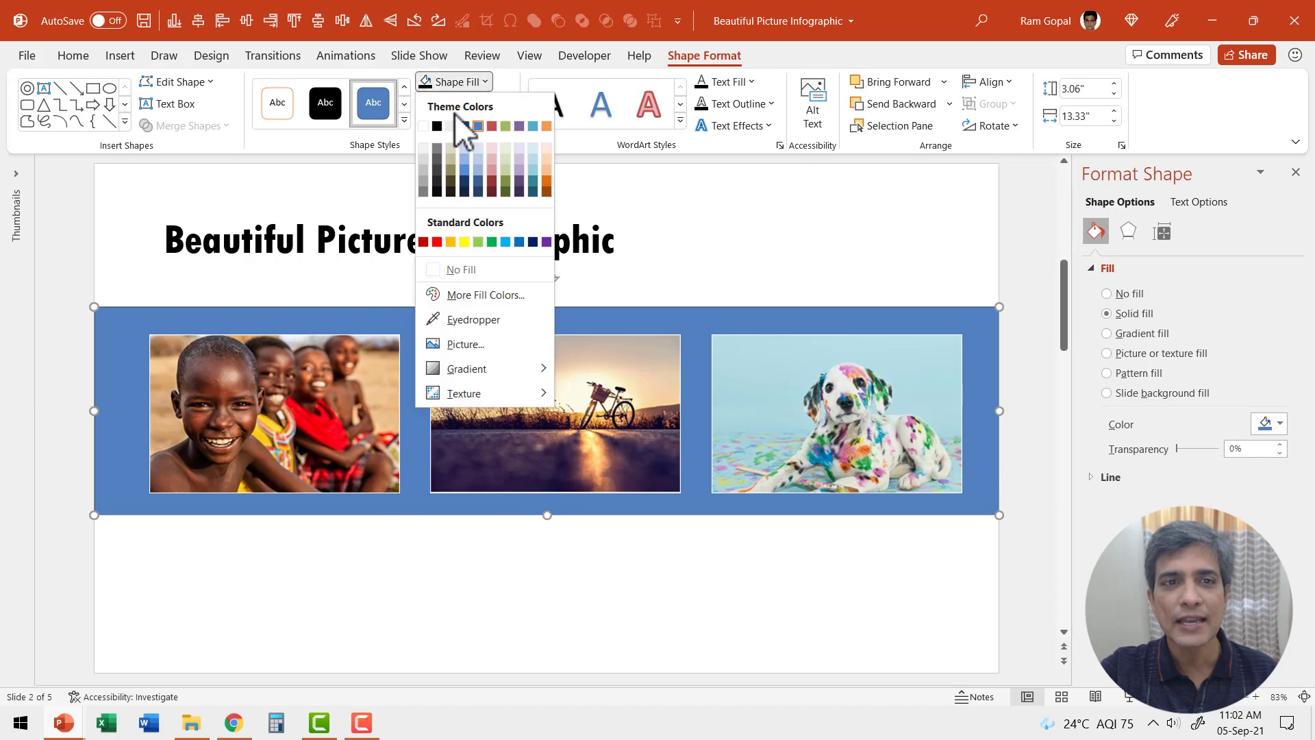
pyautogui.click(439, 182)
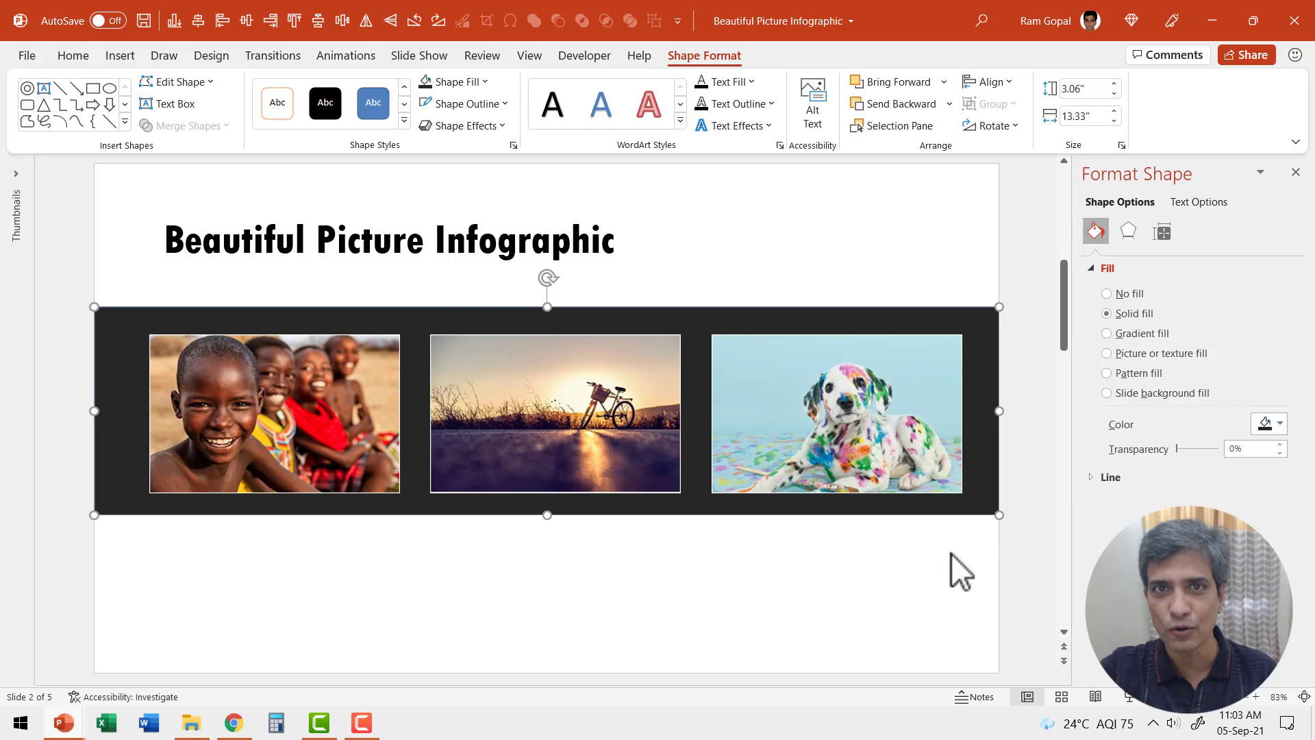
# Copy Subtitle Text 1–3 from slide 1 and paste them centred beneath the pictures on slide 2
pyautogui.scroll(2, 586, 603)
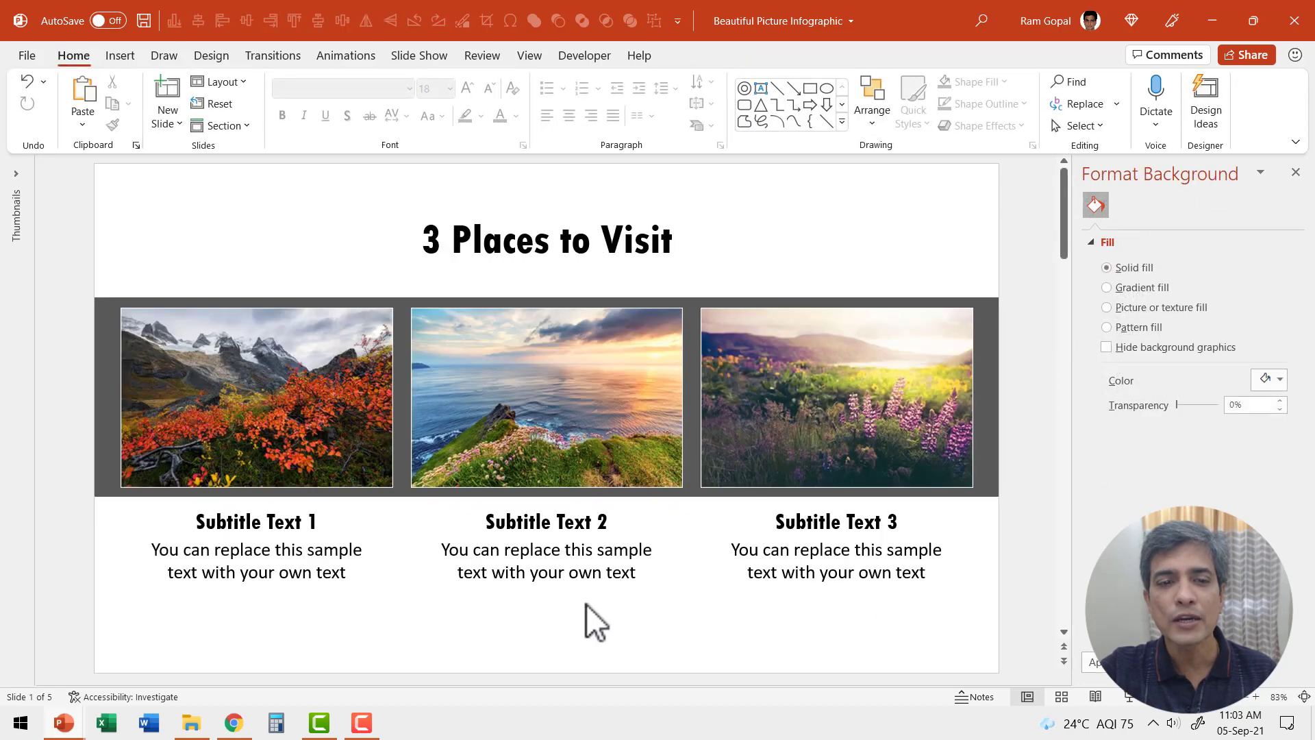
pyautogui.click(315, 576)
pyautogui.keyDown('shift'); pyautogui.click(556, 567); pyautogui.keyUp('shift')
pyautogui.keyDown('shift'); pyautogui.click(836, 576); pyautogui.keyUp('shift')
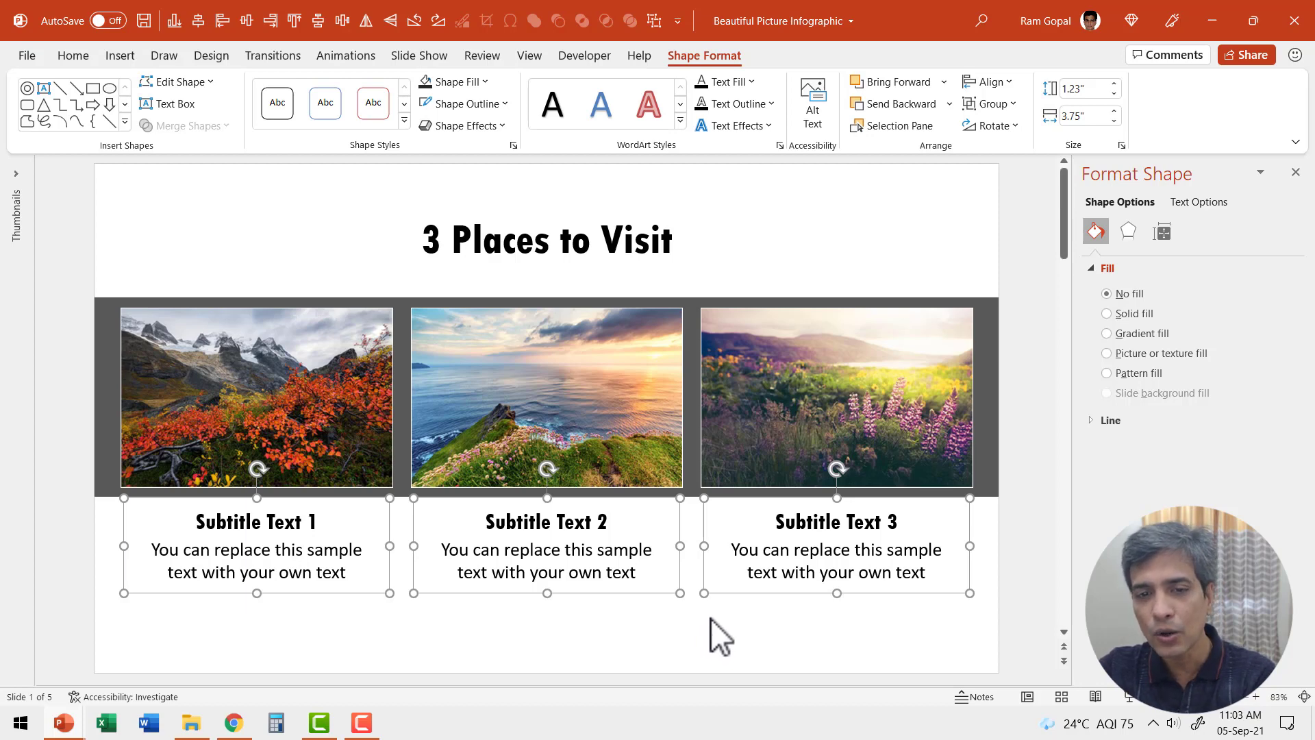
pyautogui.press('pagedown')
pyautogui.hotkey('ctrl', 'v')
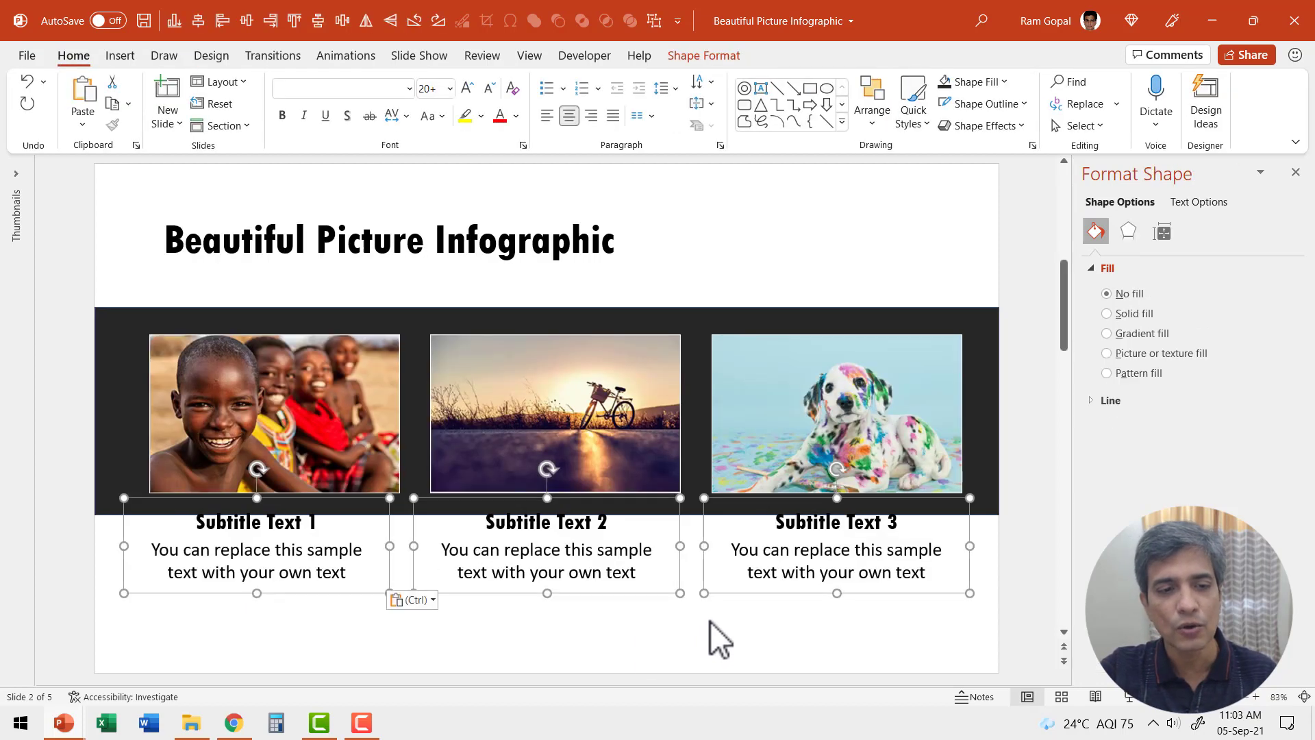
pyautogui.moveTo(342, 593); pyautogui.dragTo(352, 604)
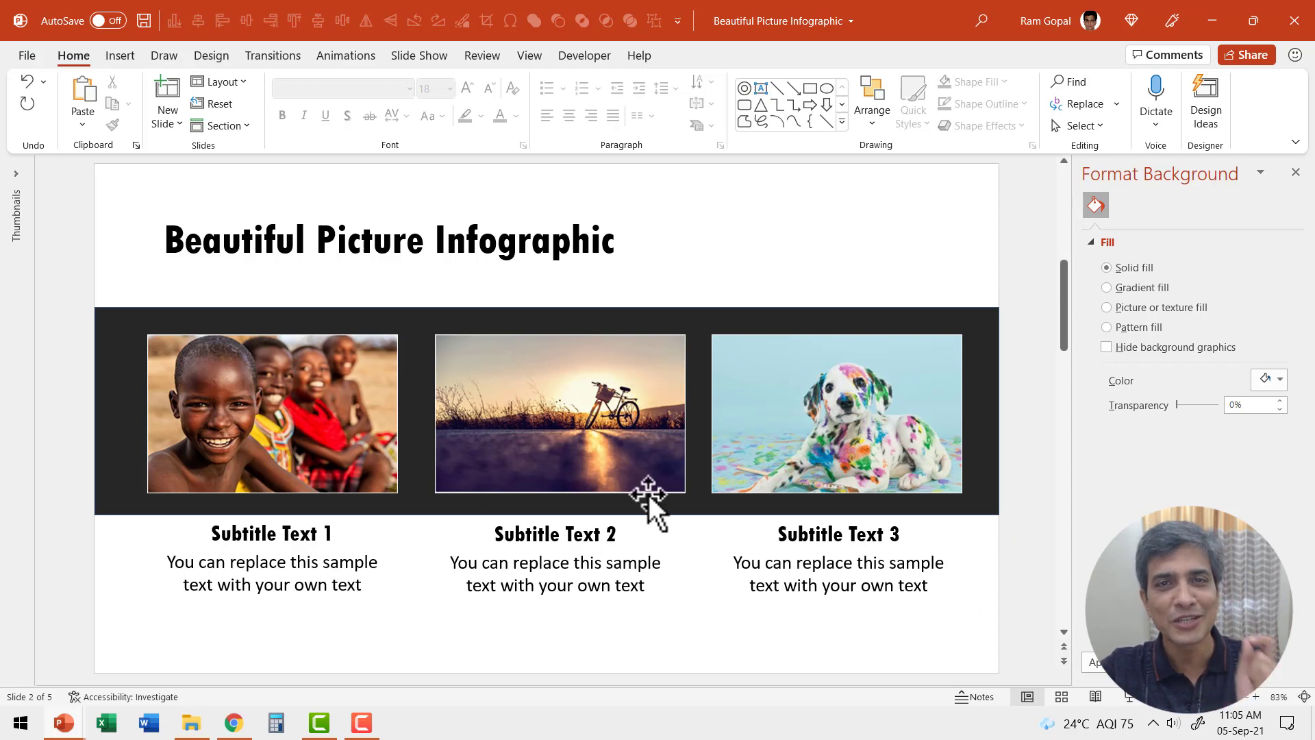
# Apply a Shape entrance animation, direction Out, to the children, bicycle and dog pictures
pyautogui.click(346, 56)
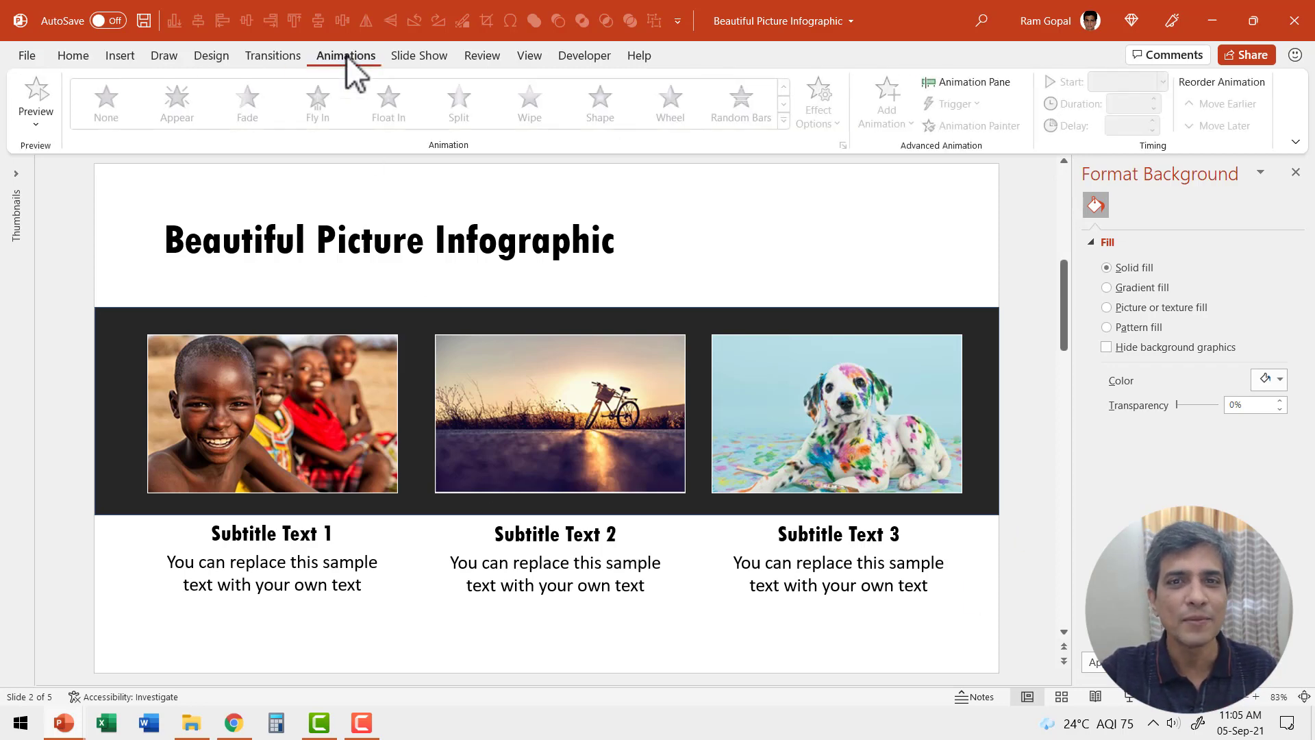
pyautogui.click(966, 82)
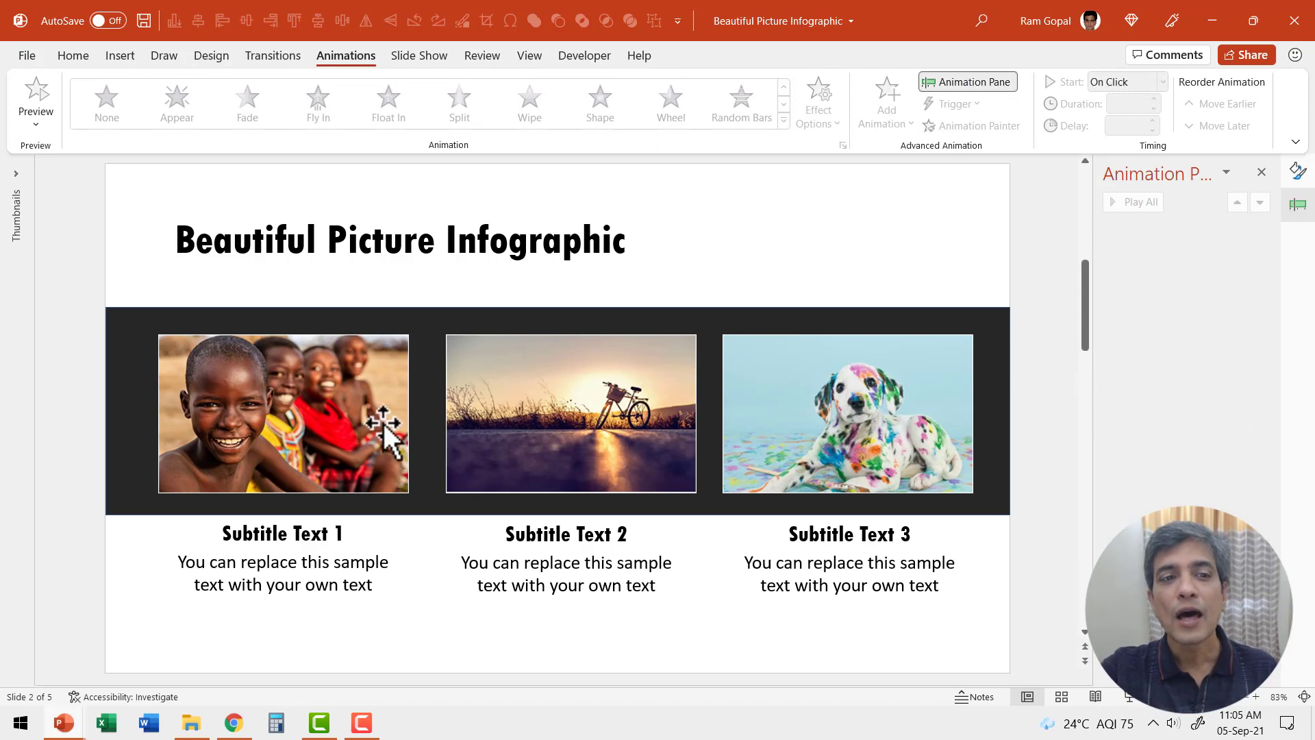
pyautogui.click(350, 403)
pyautogui.keyDown('shift'); pyautogui.click(560, 406); pyautogui.keyUp('shift')
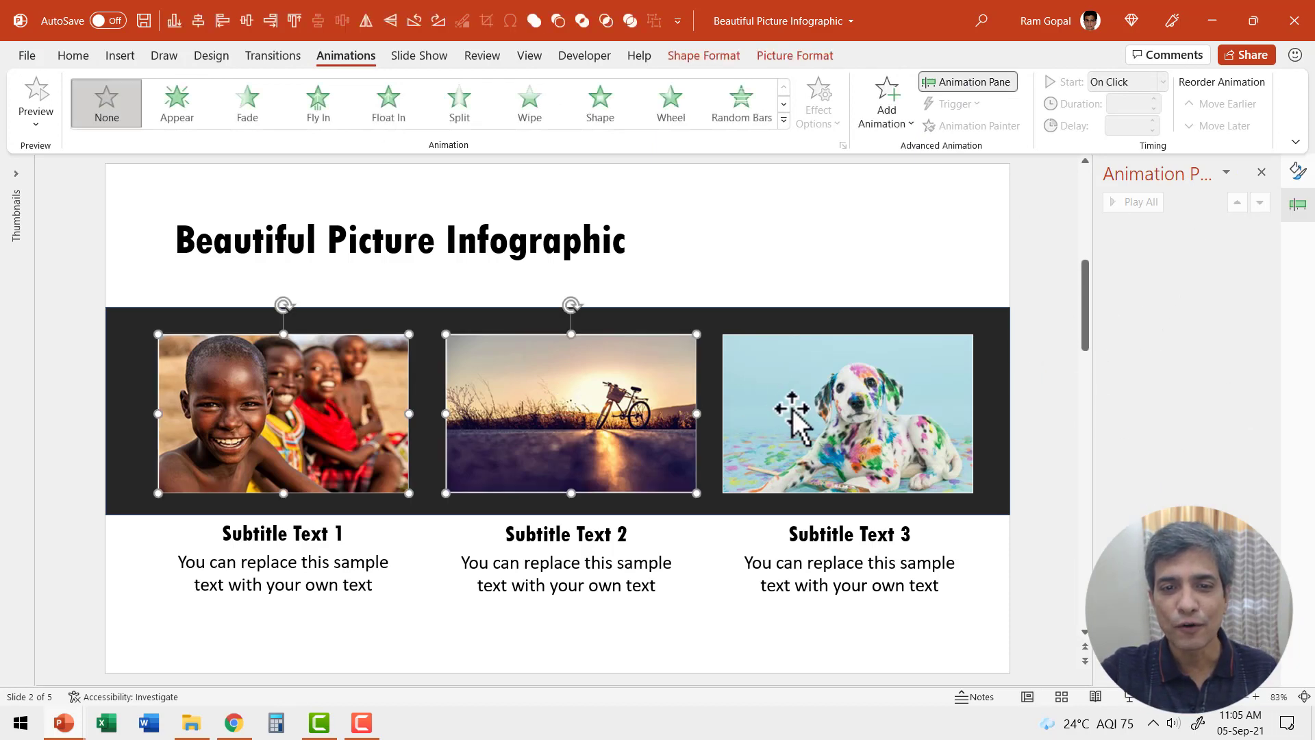
pyautogui.keyDown('shift'); pyautogui.click(787, 418); pyautogui.keyUp('shift')
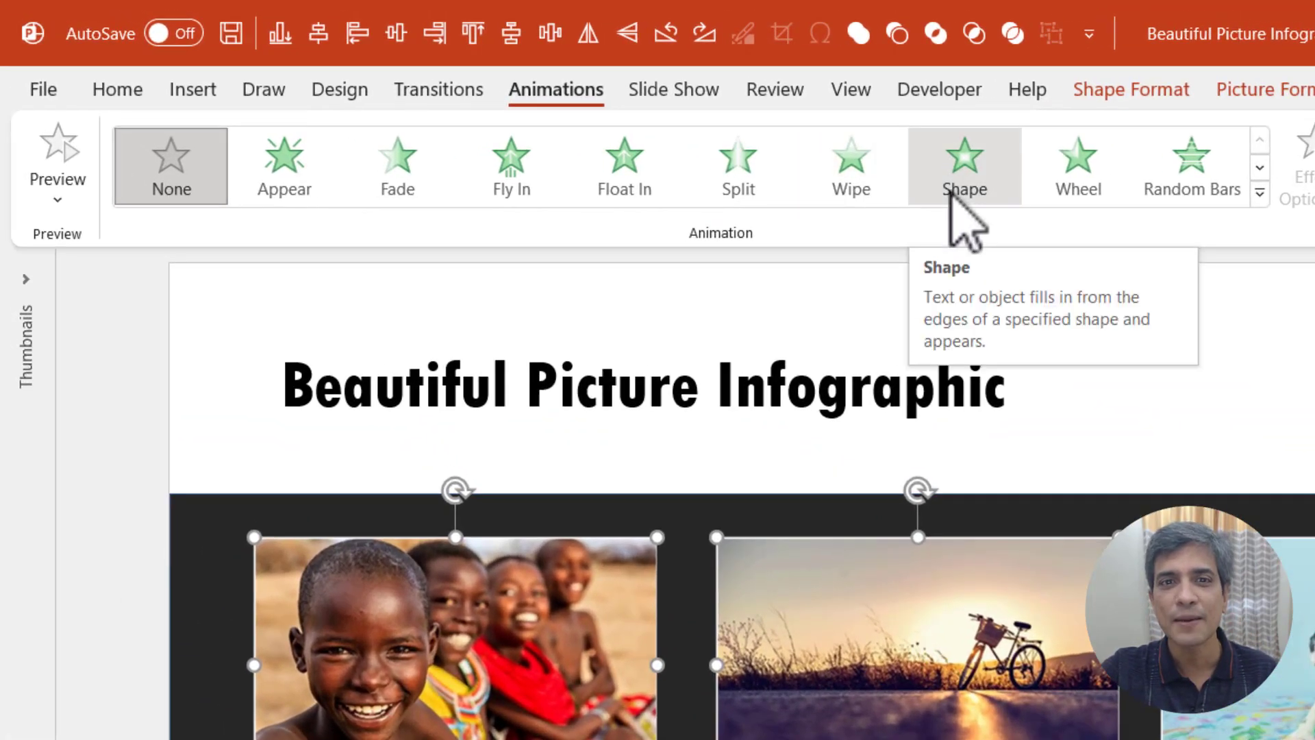
pyautogui.click(949, 196)
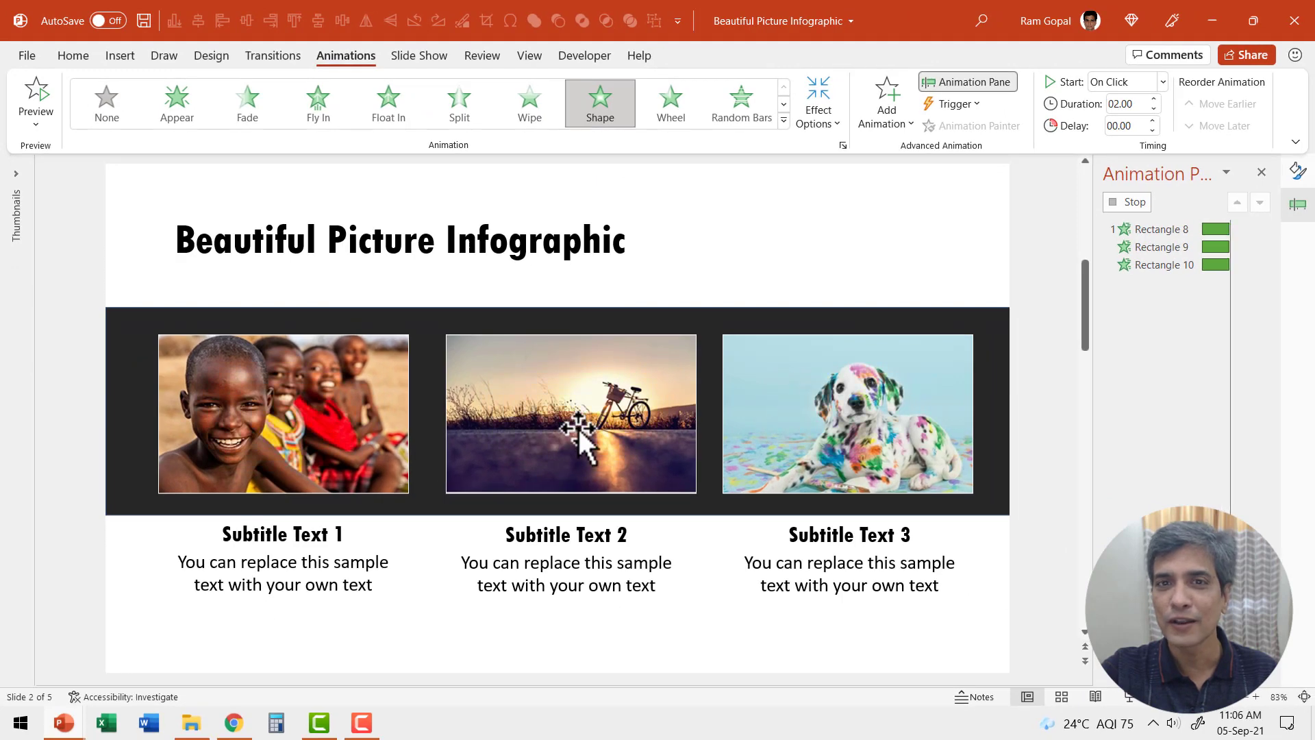
pyautogui.click(817, 109)
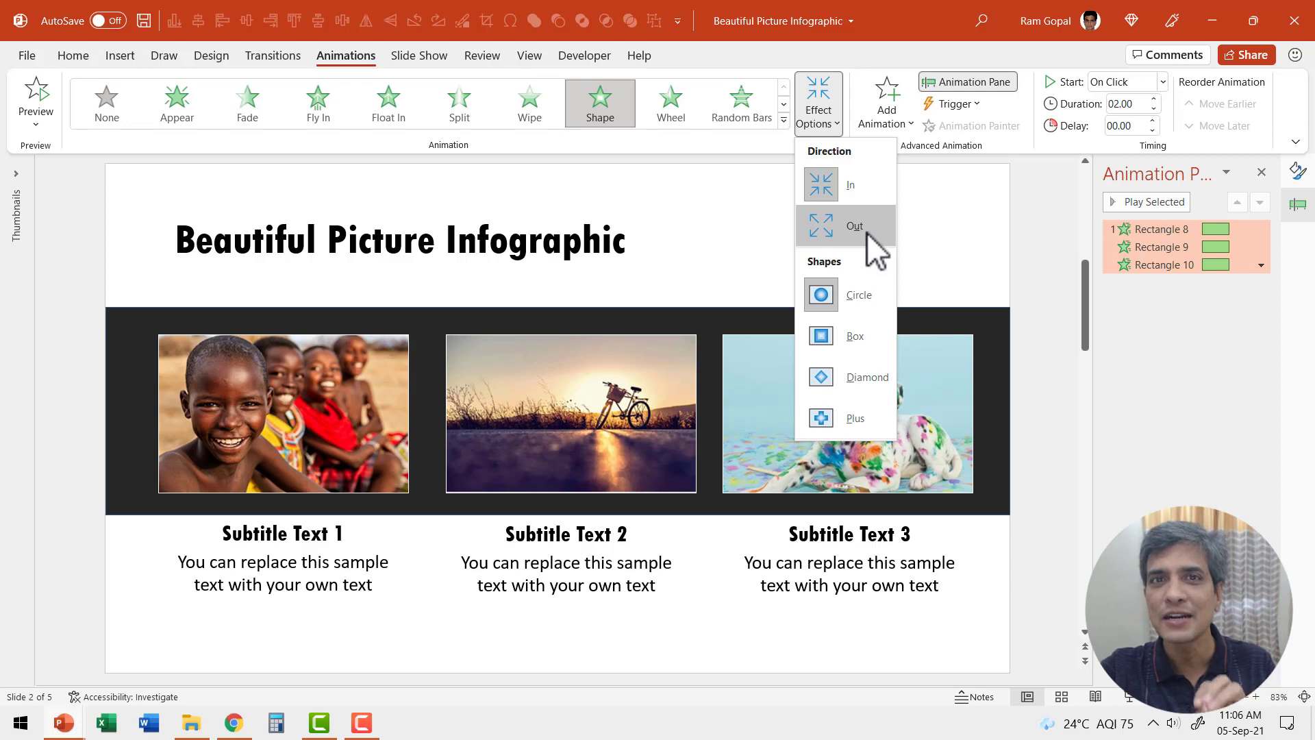
pyautogui.click(855, 226)
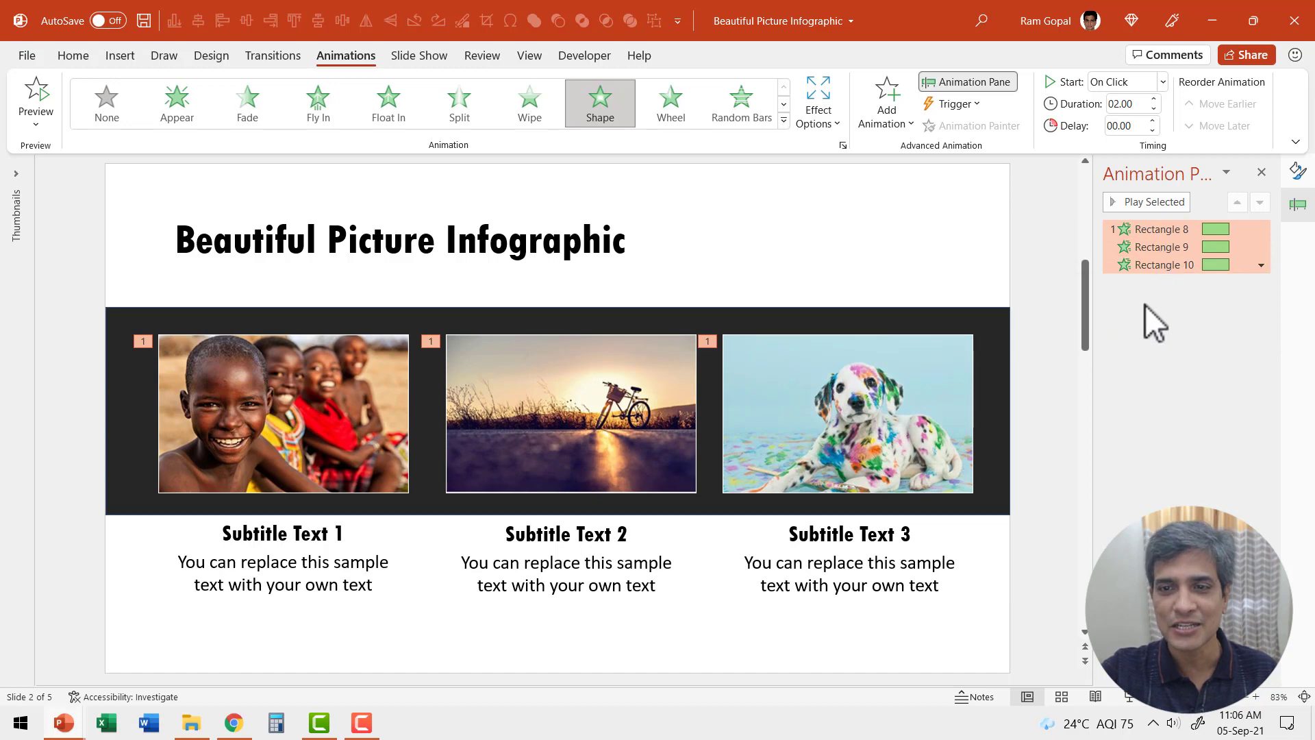
# Give the three subtitle boxes a Wipe entrance From Top, starting After Previous
pyautogui.click(320, 598)
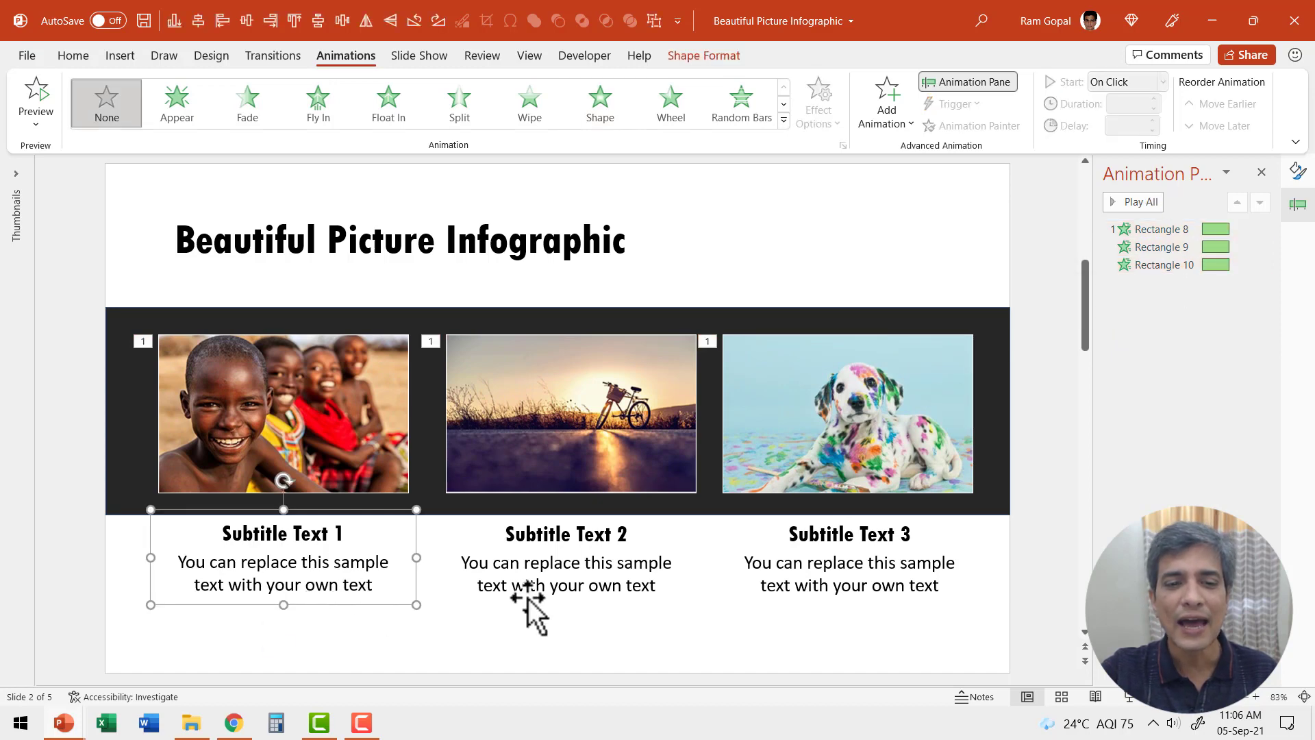
pyautogui.keyDown('shift'); pyautogui.click(576, 601); pyautogui.keyUp('shift')
pyautogui.keyDown('shift'); pyautogui.click(763, 589); pyautogui.keyUp('shift')
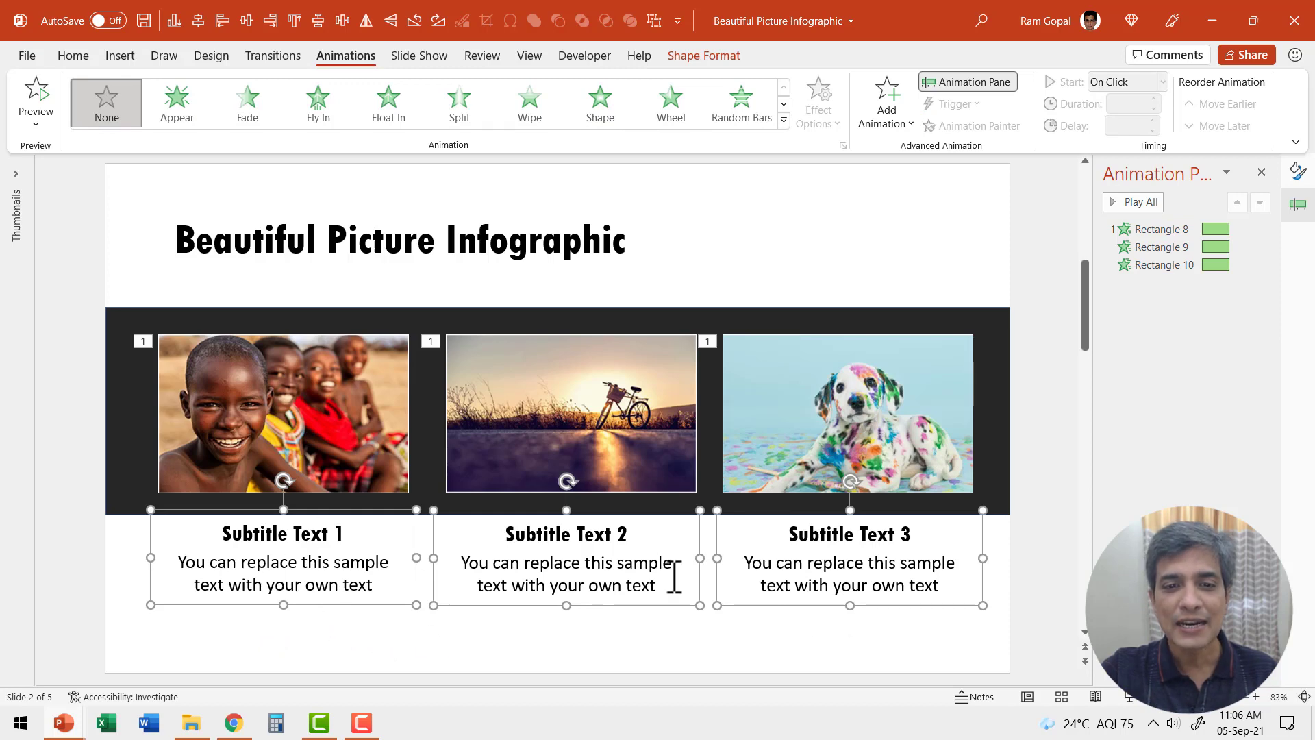
pyautogui.click(539, 115)
pyautogui.click(836, 118)
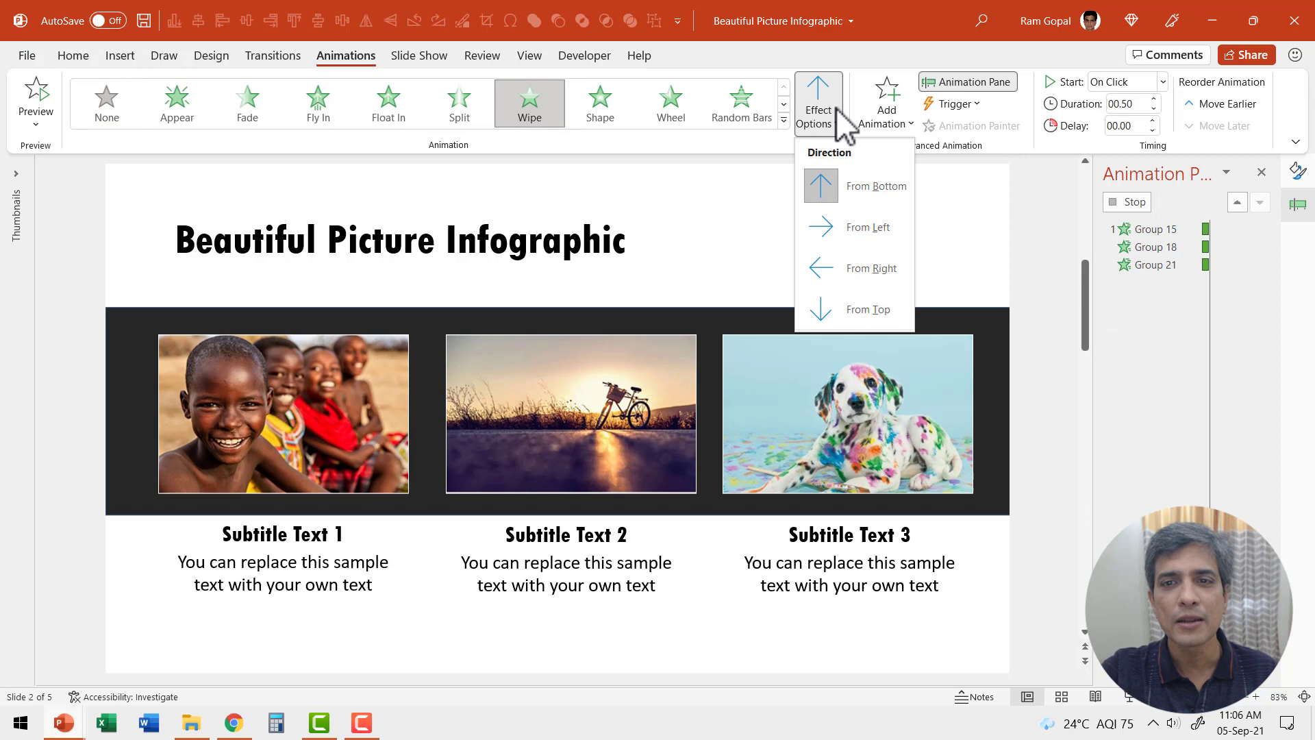
pyautogui.click(849, 312)
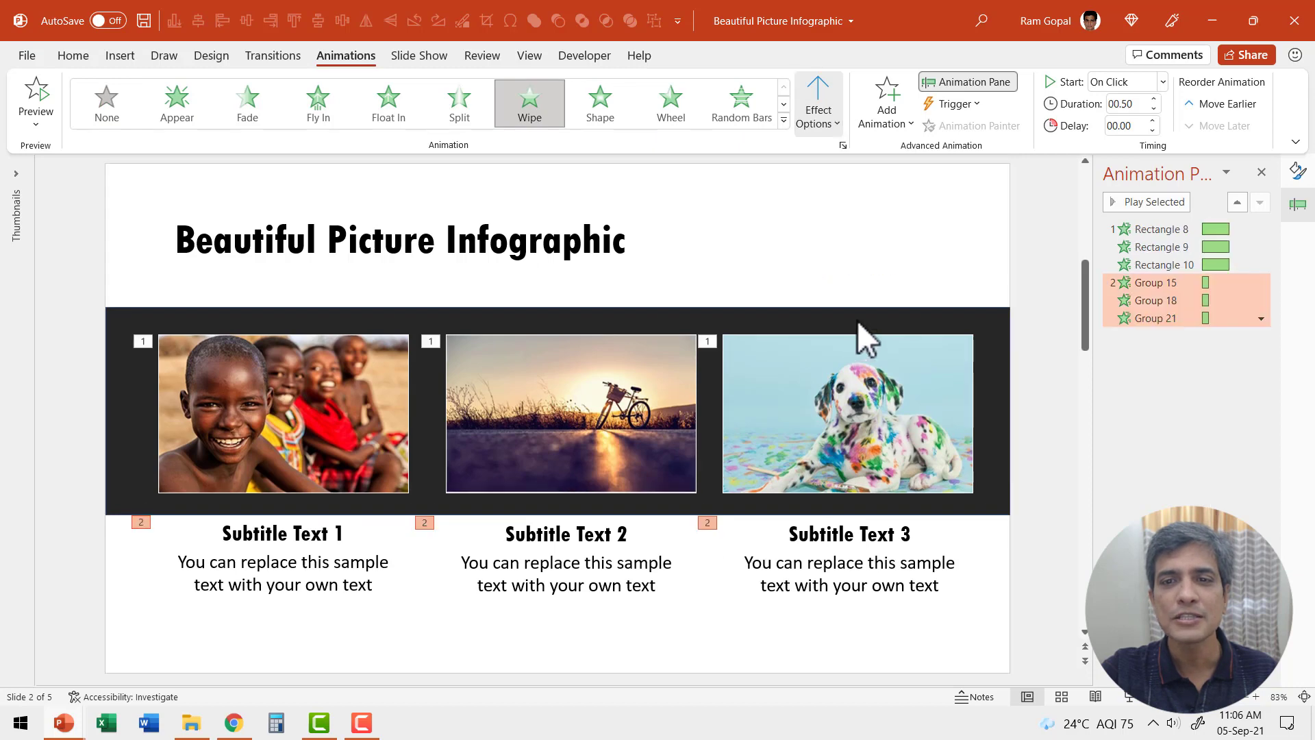
pyautogui.click(1121, 87)
pyautogui.click(1131, 136)
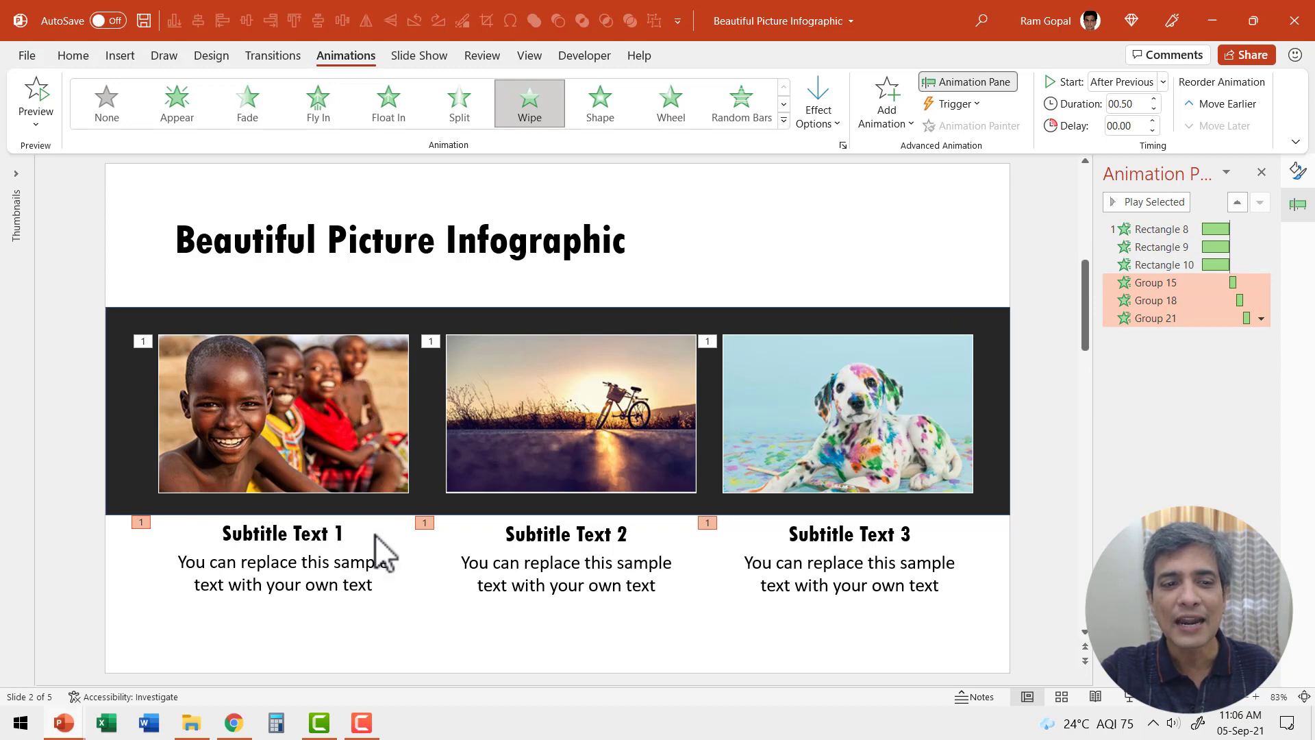
pyautogui.click(367, 643)
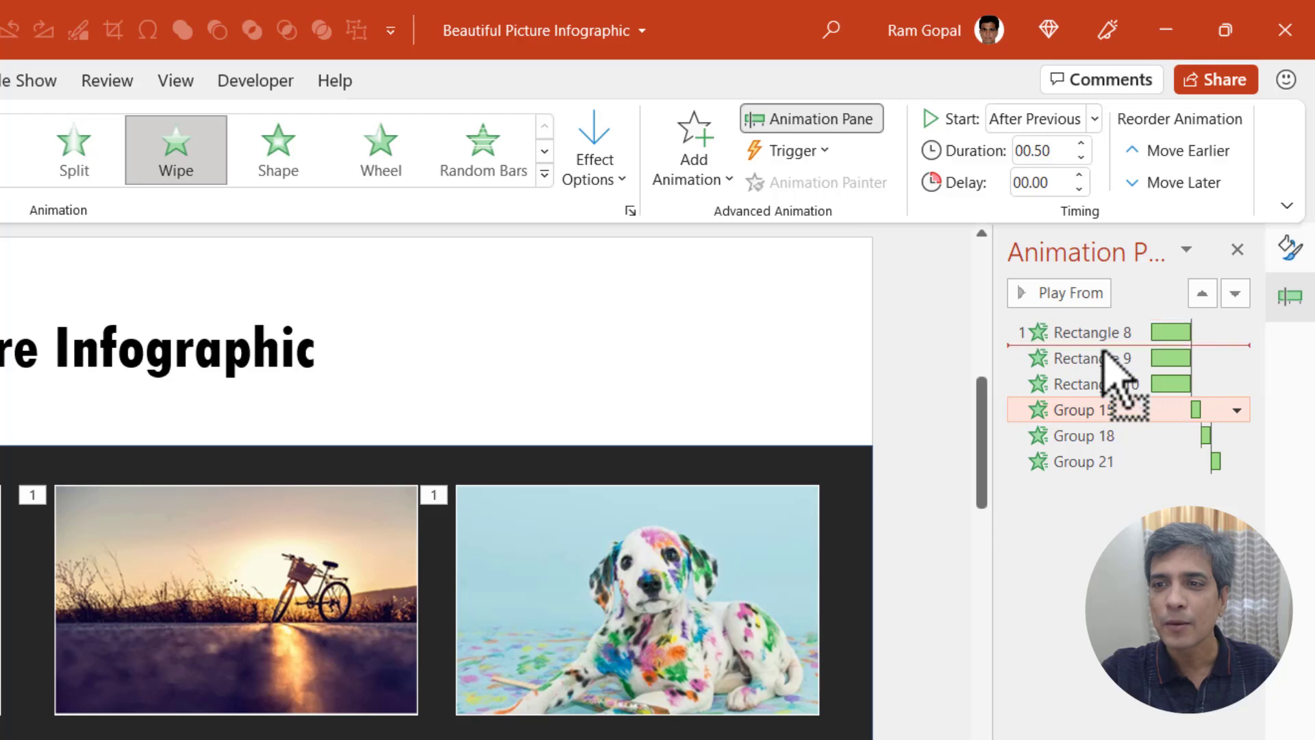
# Set Rectangles 9 and 10 to On Click and reorder so each subtitle group follows its picture
pyautogui.moveTo(1103, 334); pyautogui.dragTo(1107, 346)
pyautogui.click(1084, 384)
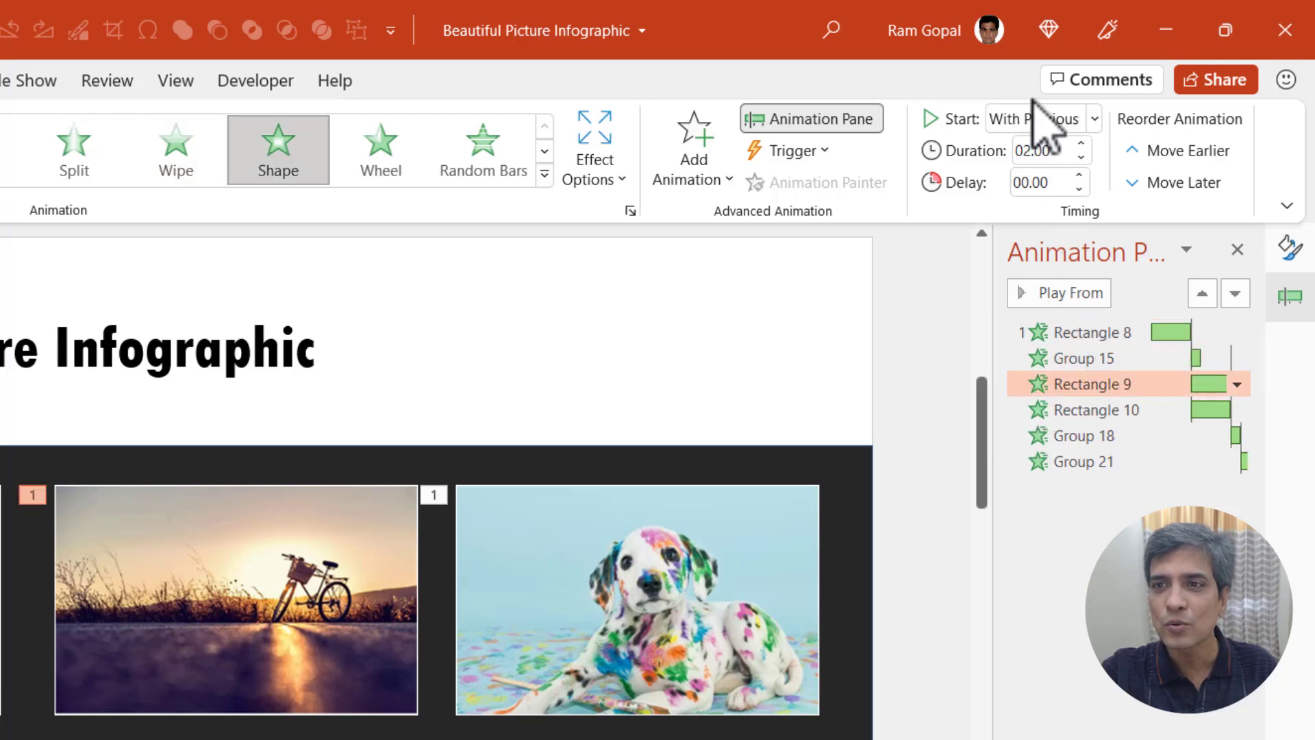
pyautogui.click(1030, 122)
pyautogui.click(1022, 152)
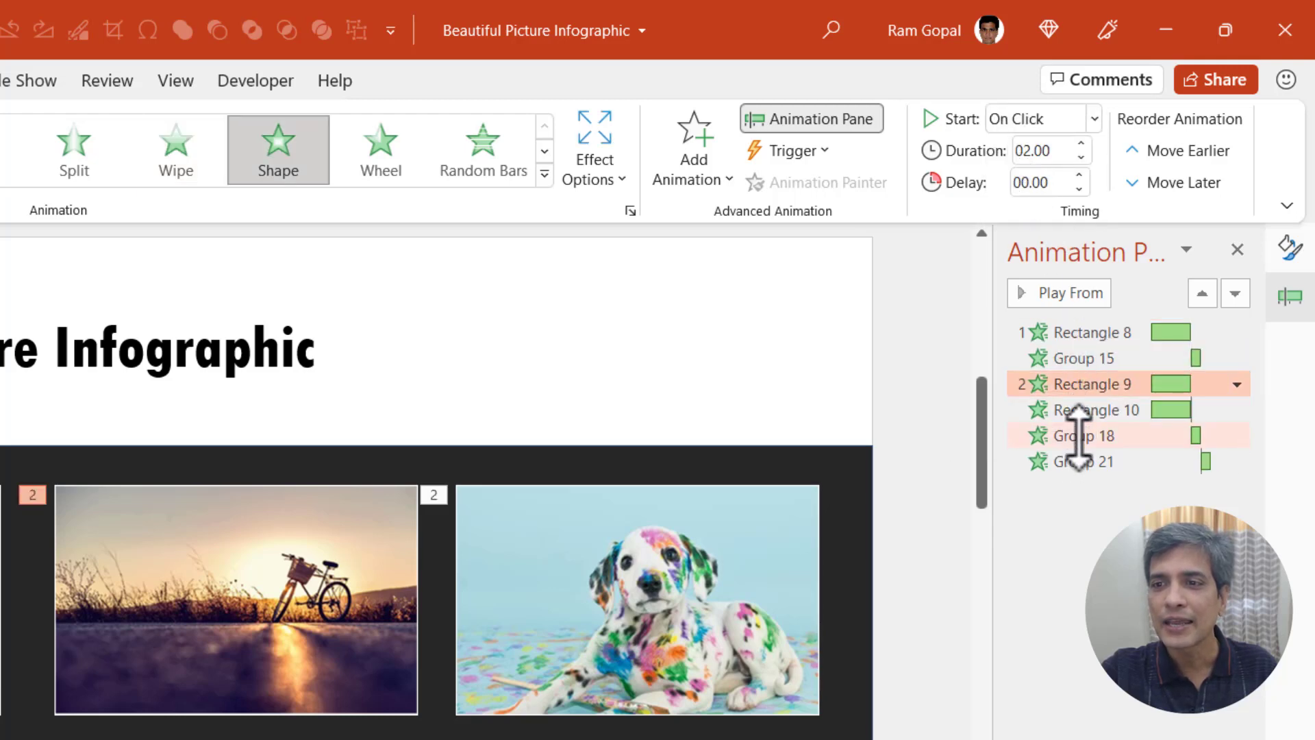
pyautogui.moveTo(1079, 435); pyautogui.dragTo(1014, 404)
pyautogui.click(1078, 435)
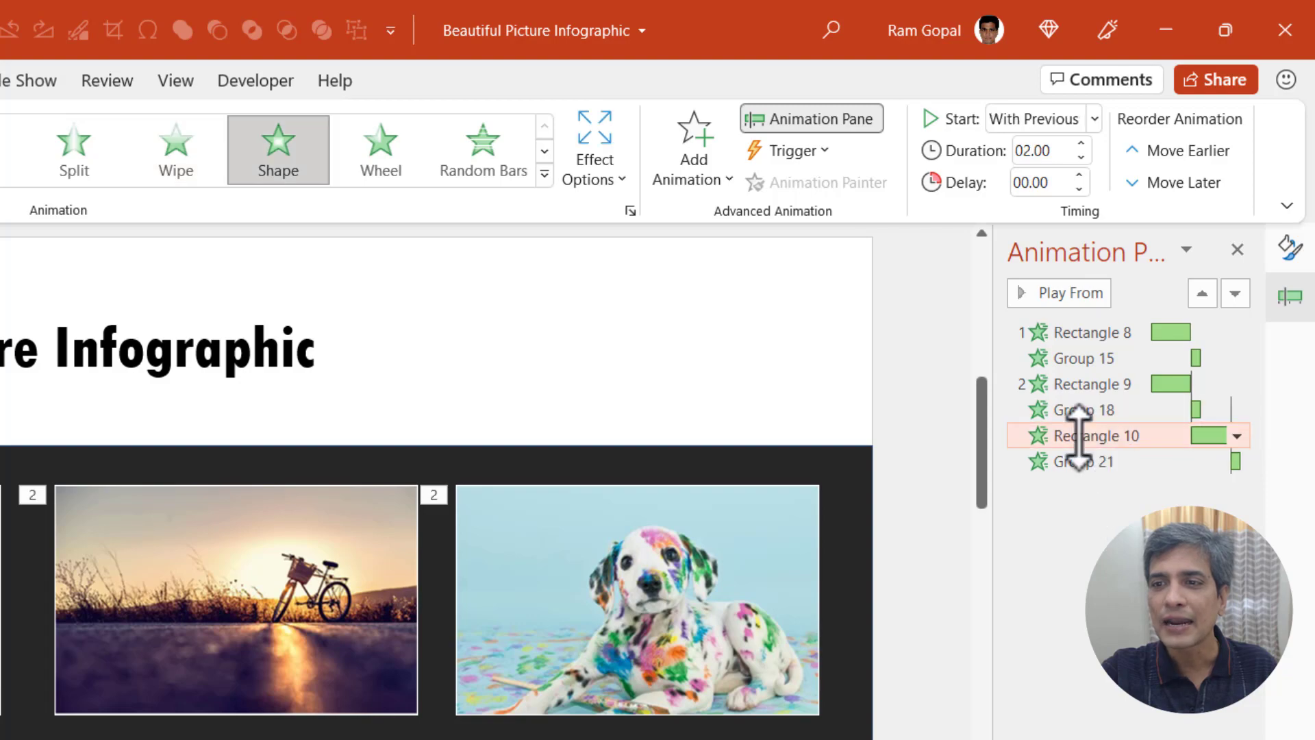
pyautogui.click(1034, 120)
pyautogui.click(1035, 122)
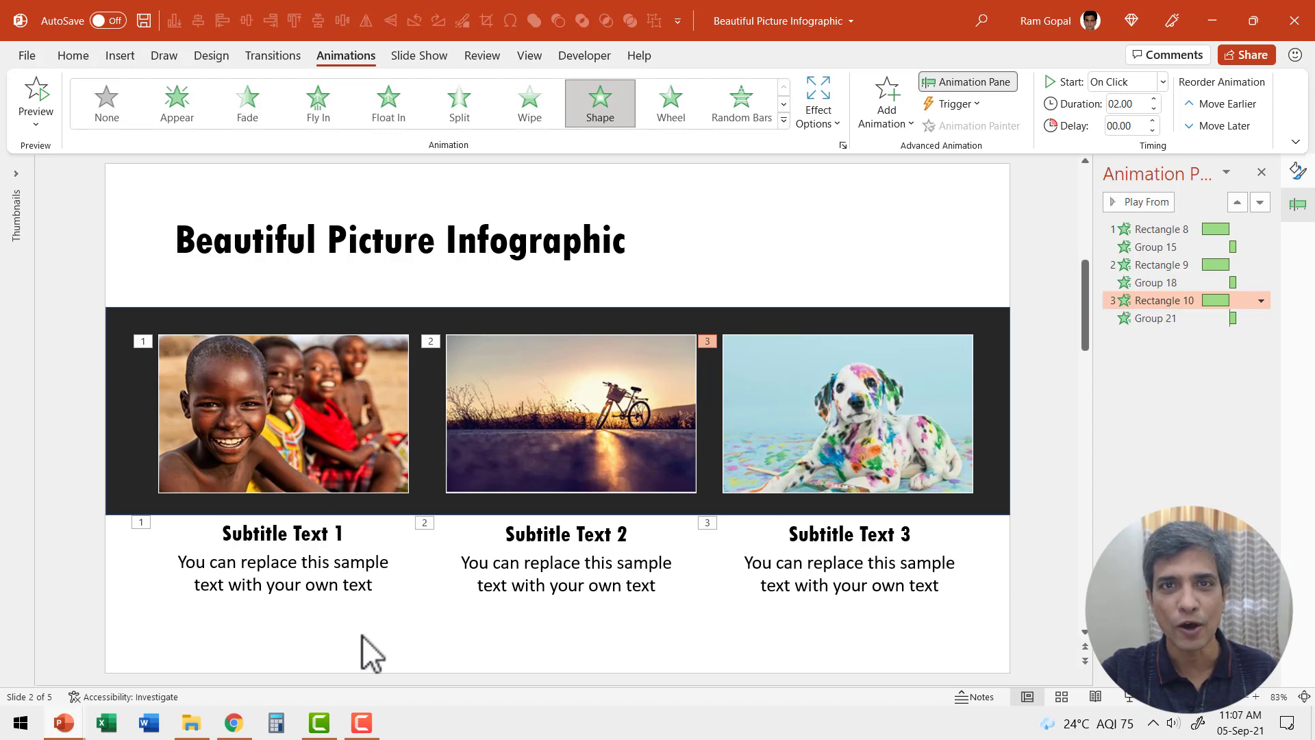
# Start the slide show from this slide and play the first picture's colour reveal
pyautogui.click(1129, 697)
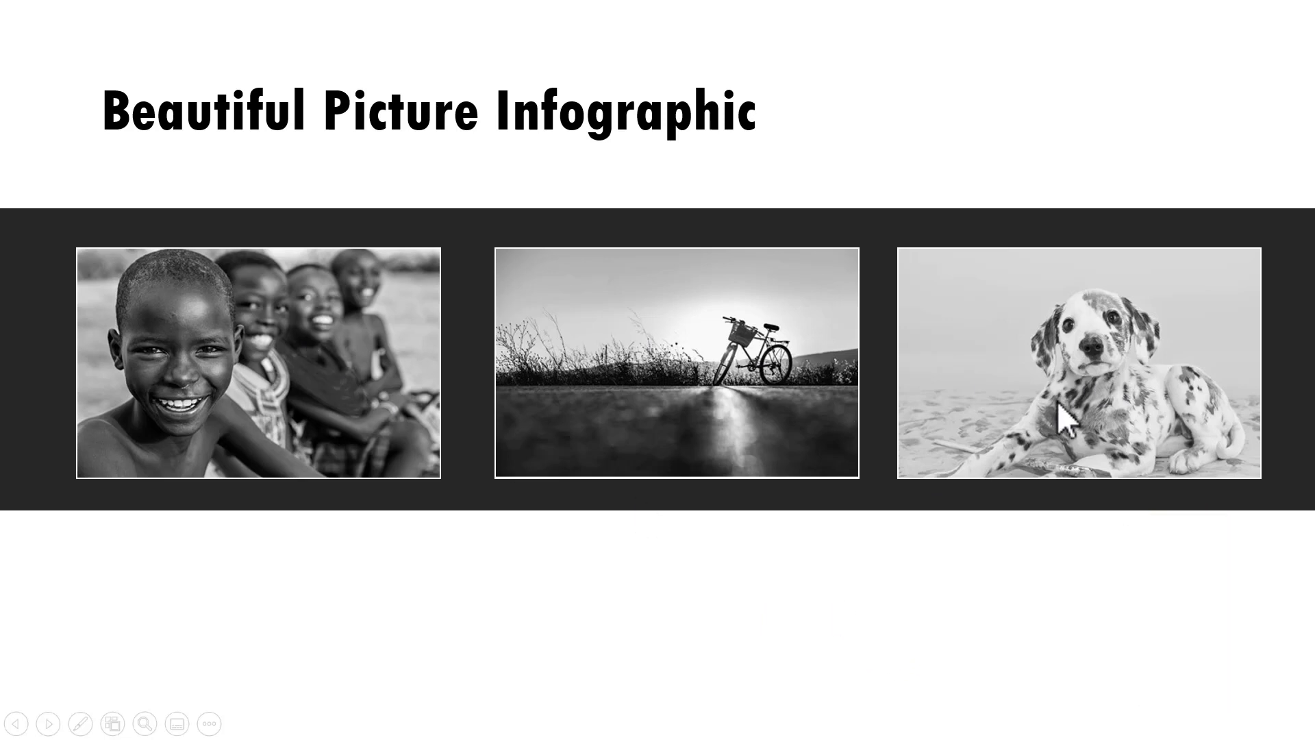
pyautogui.click(1008, 572)
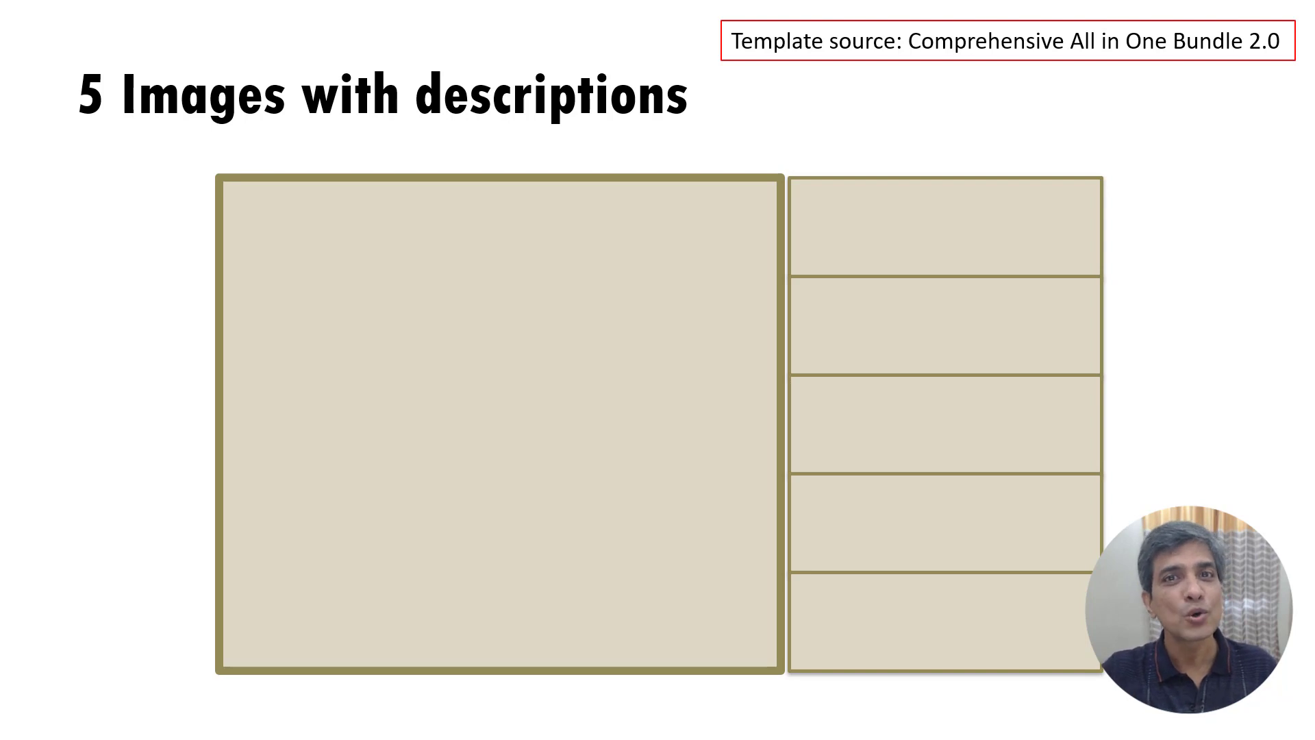
# Step through the rose, tulip, crocus and dahlia animations, then advance to 'Picture and text – 5 sets'
pyautogui.press('Right')
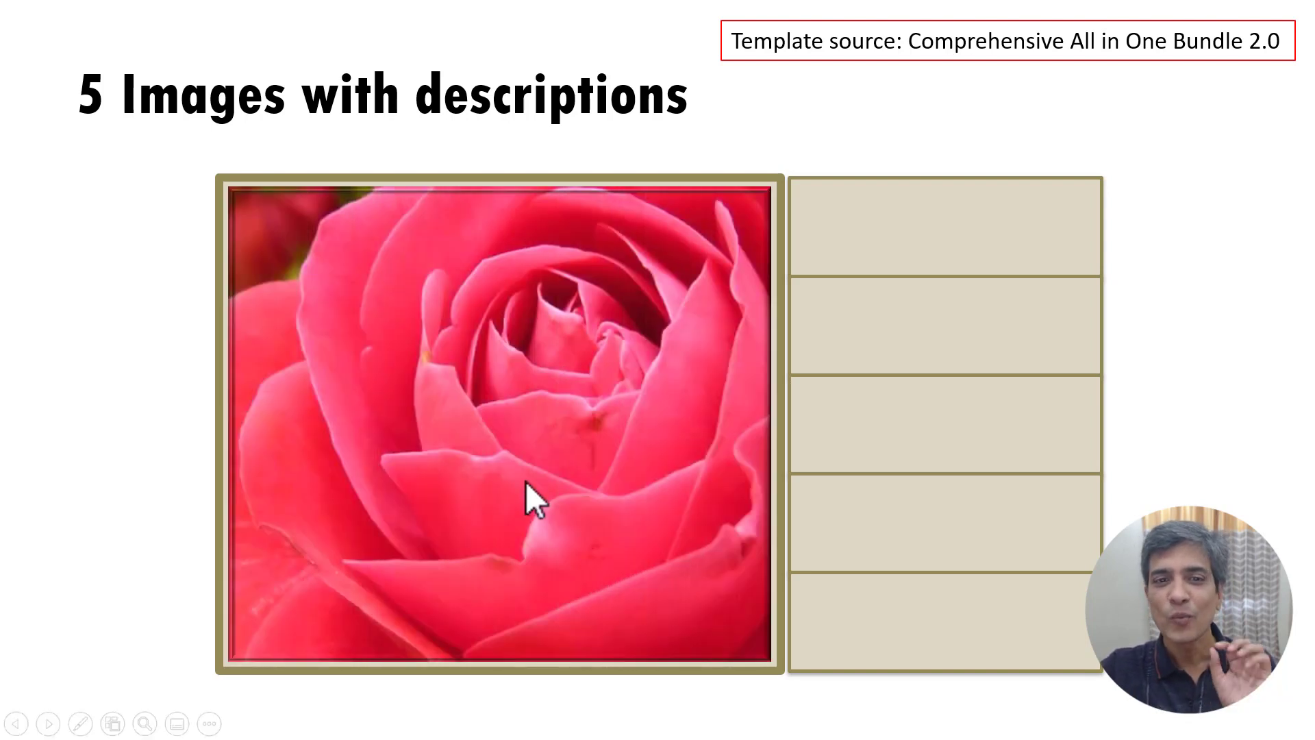
pyautogui.click(526, 481)
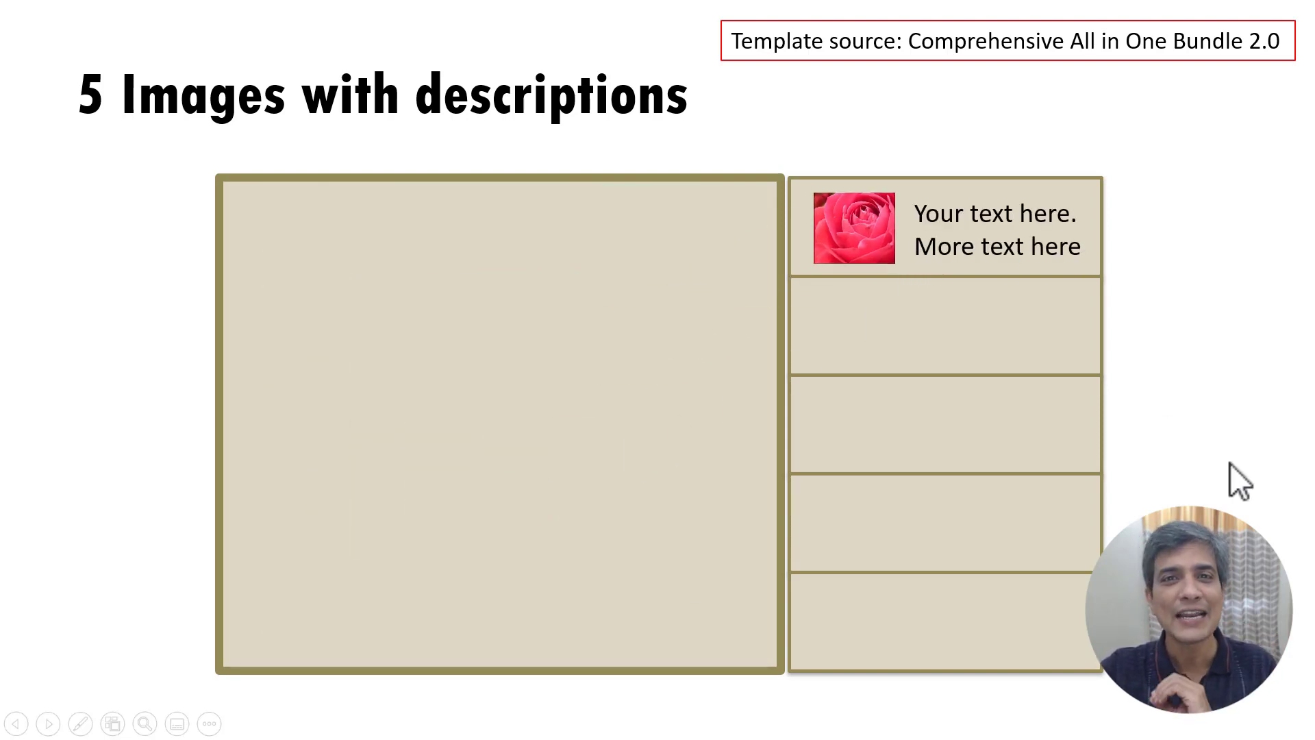
pyautogui.press('Right')
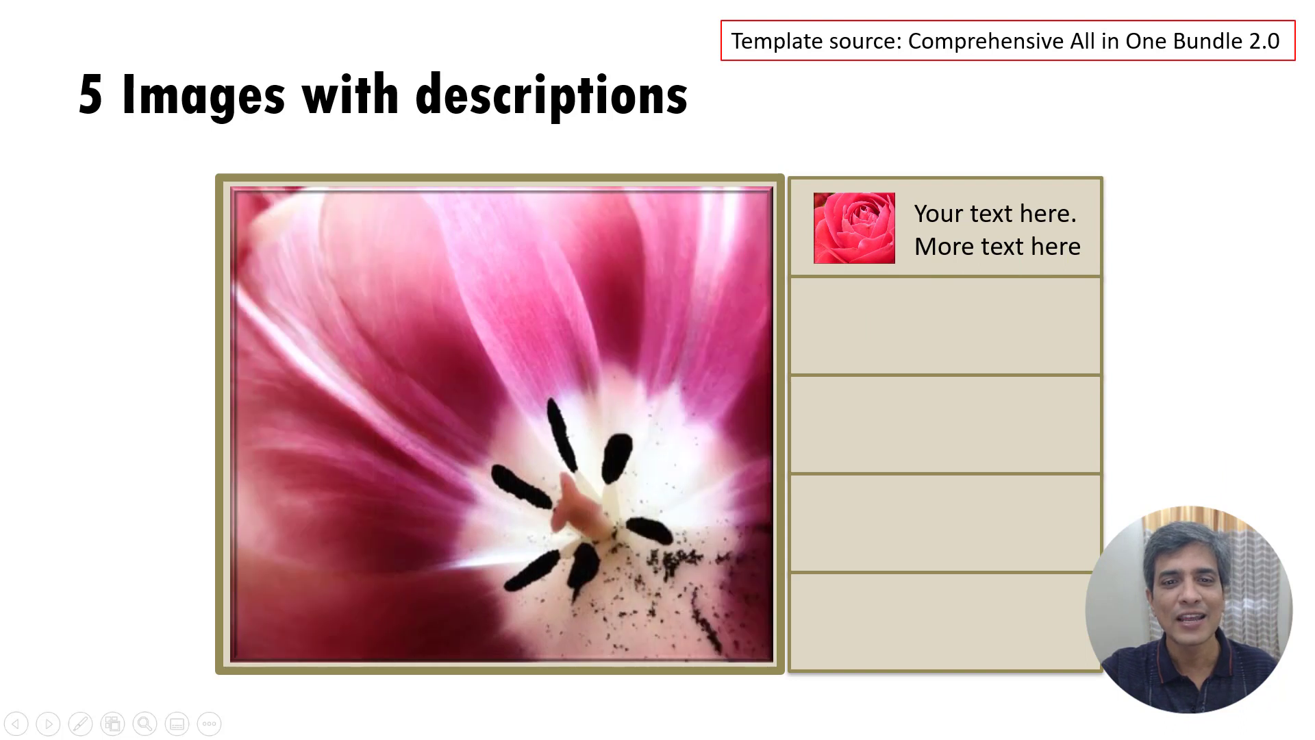
pyautogui.press('Right')
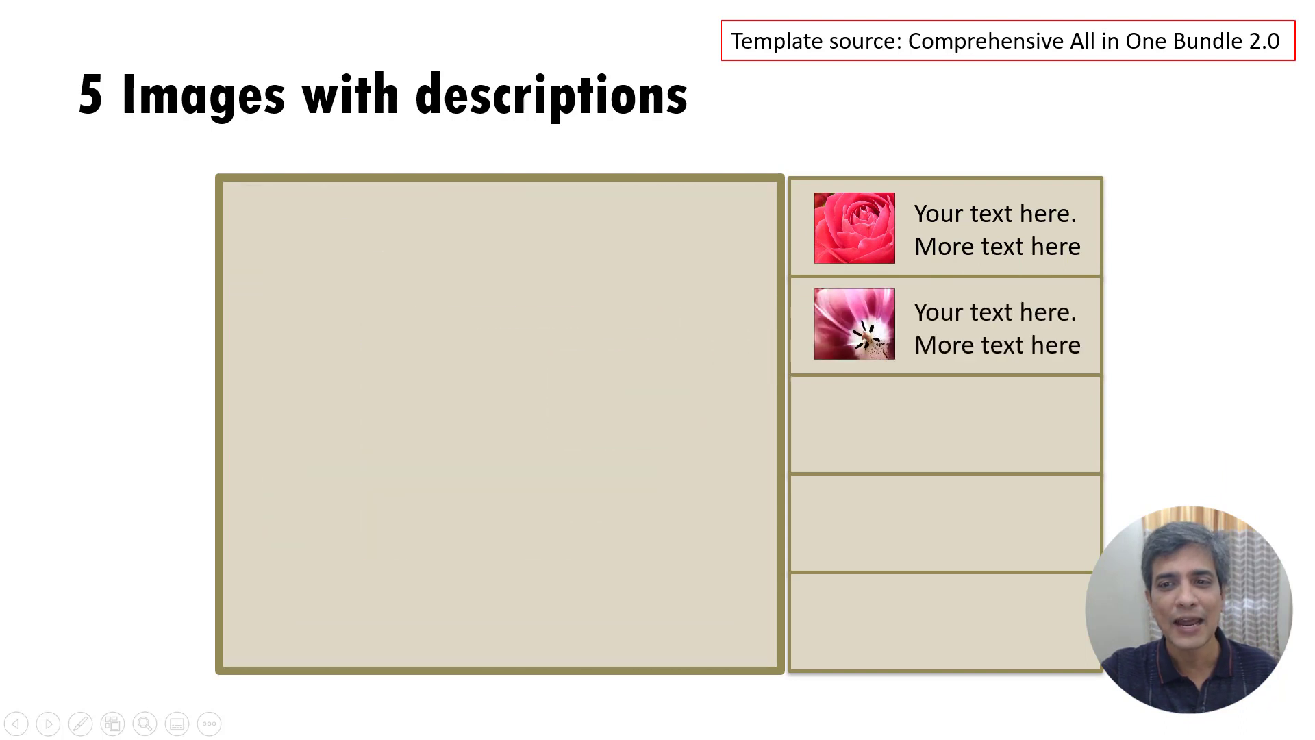
pyautogui.press('Right')
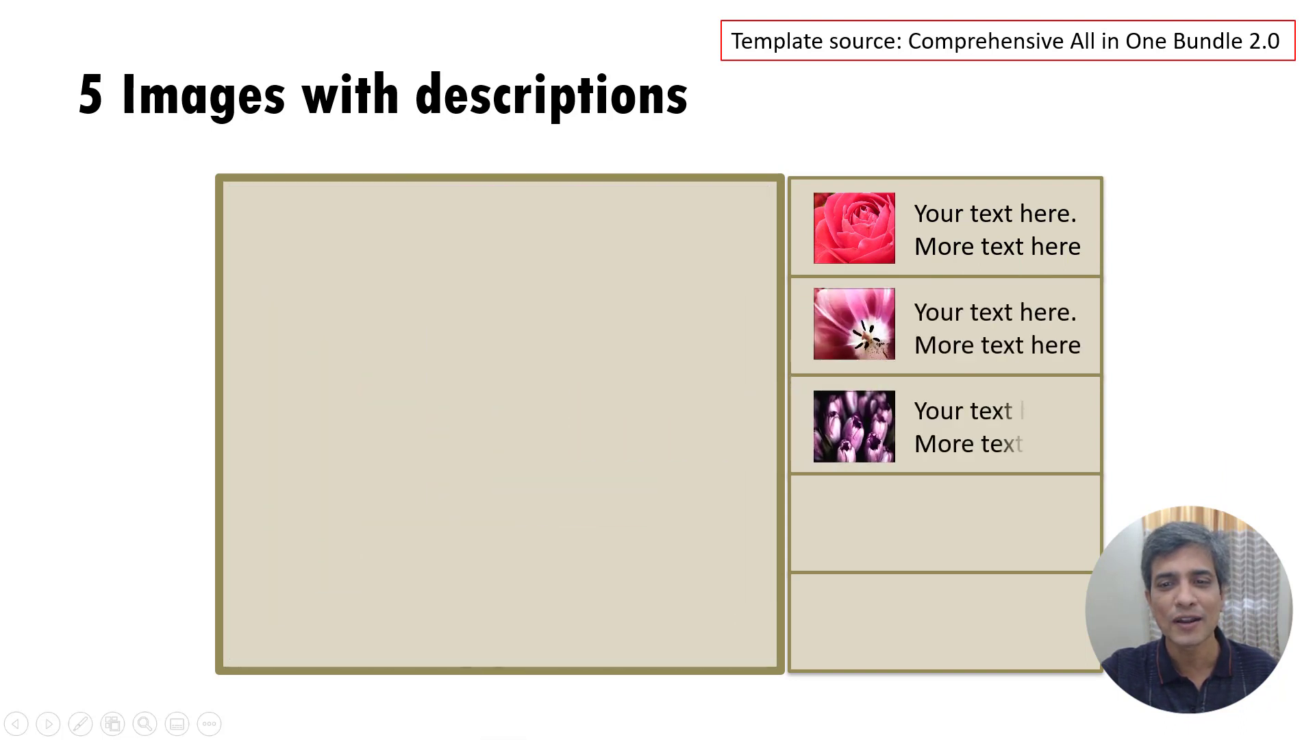
pyautogui.press('Right')
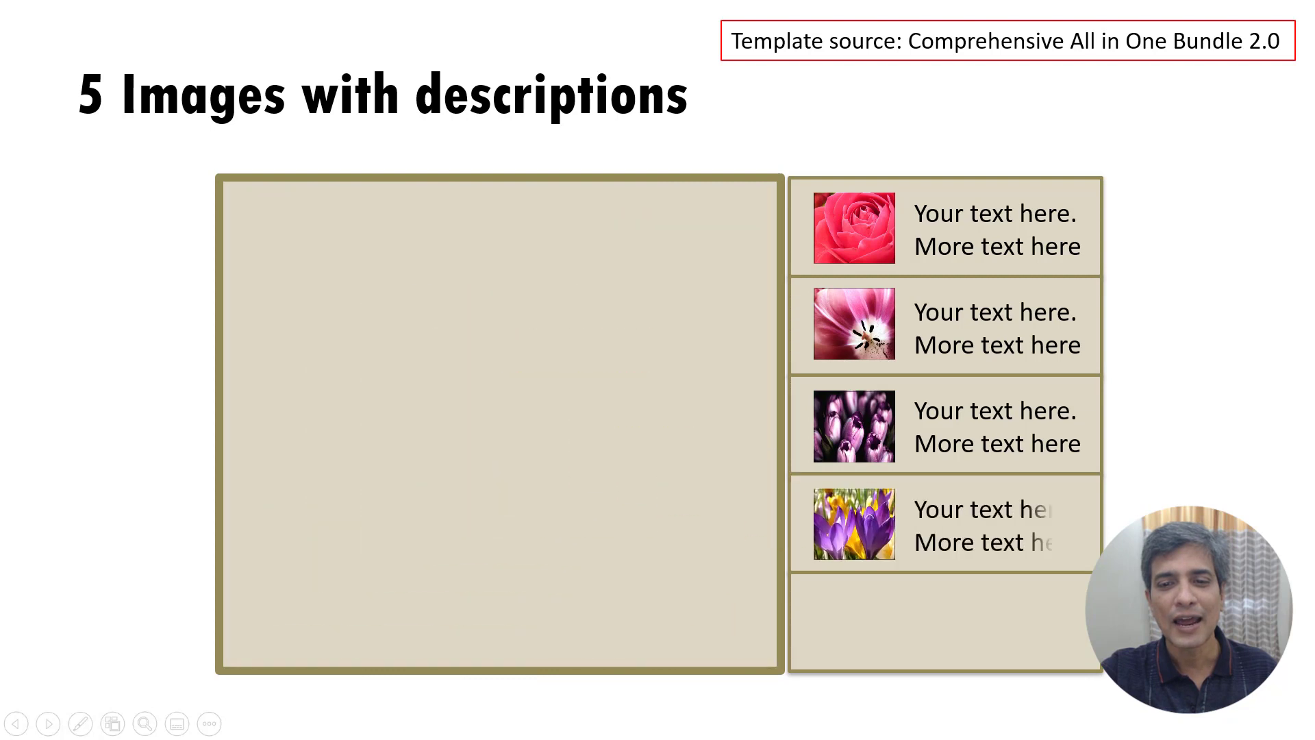
pyautogui.press('Right')
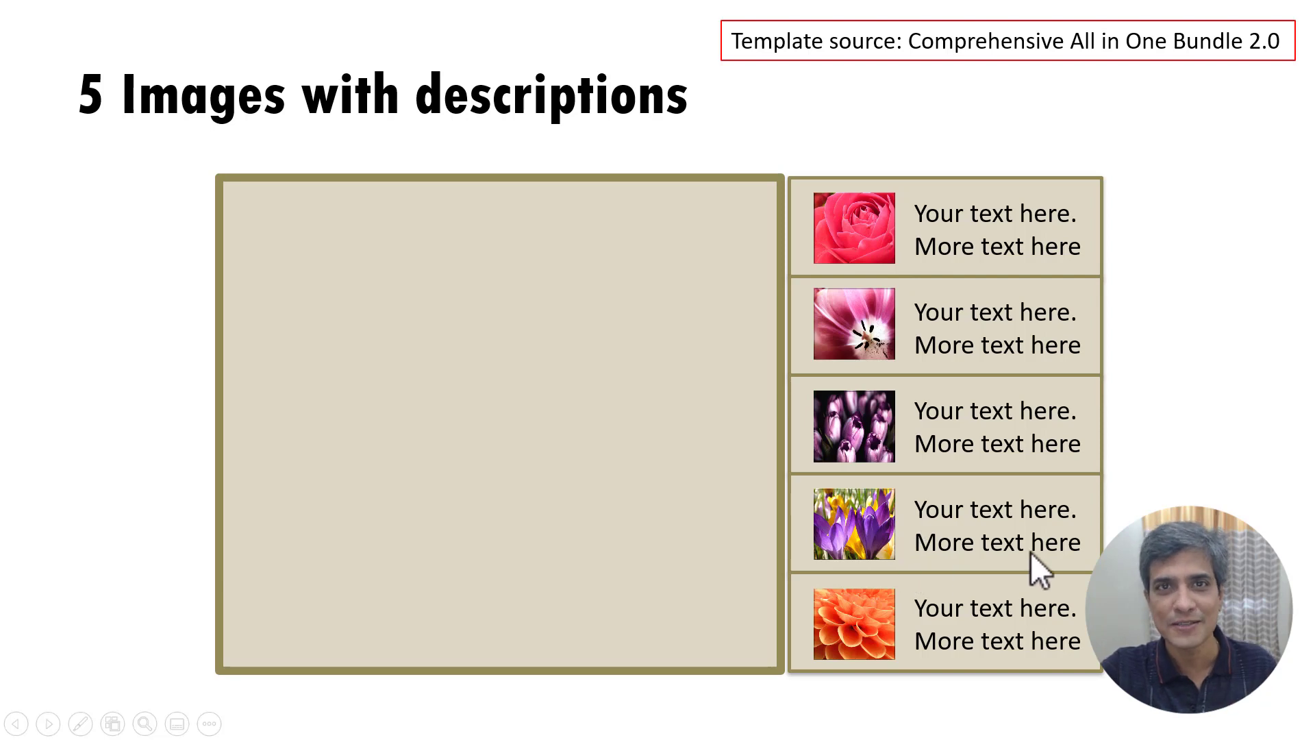
pyautogui.press('Right')
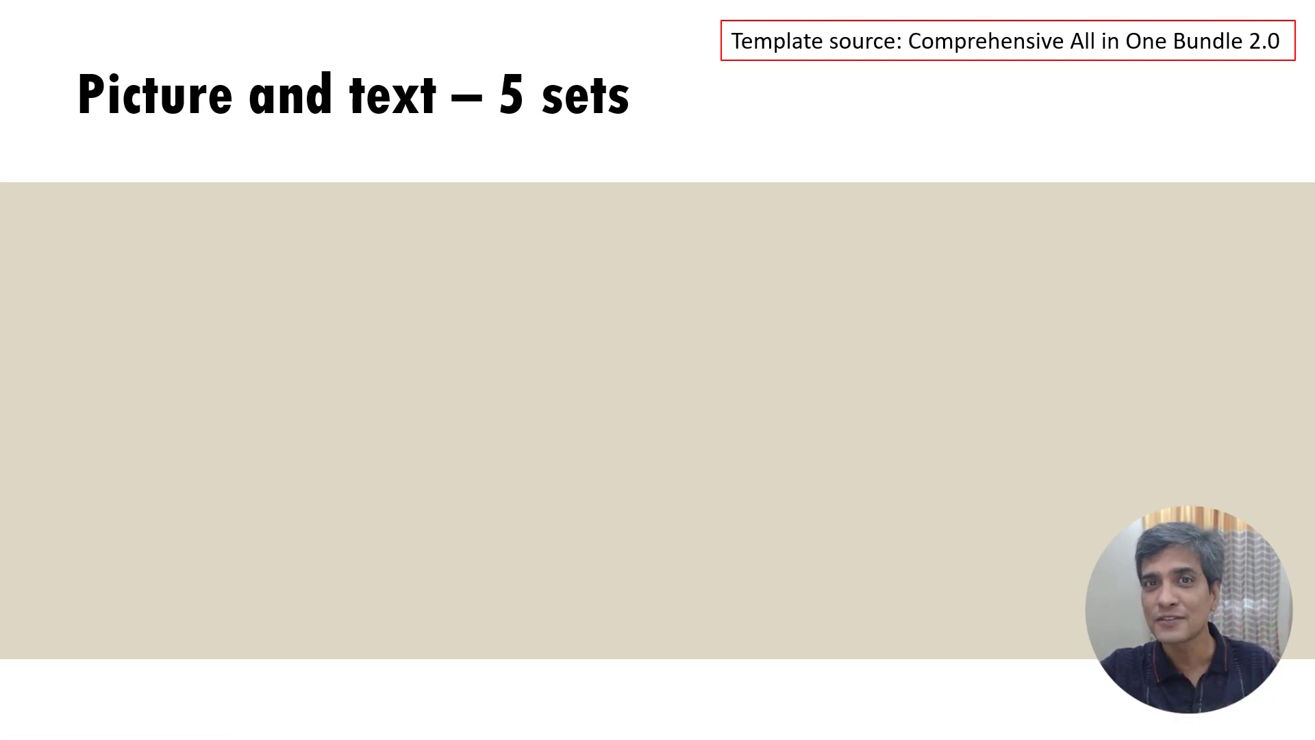
# Reveal the five hexagon pictures with captions, then advance to the '4 Key points' slide
pyautogui.press('Right')
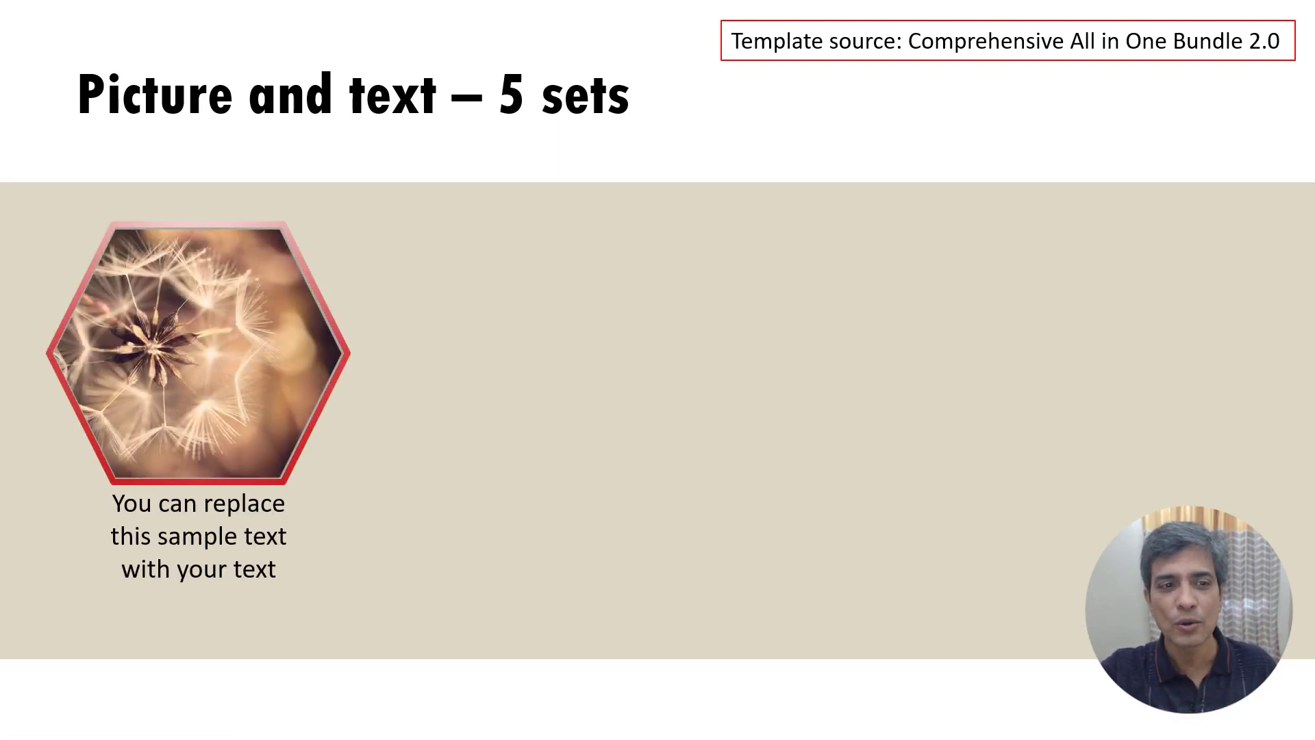
pyautogui.press('Right')
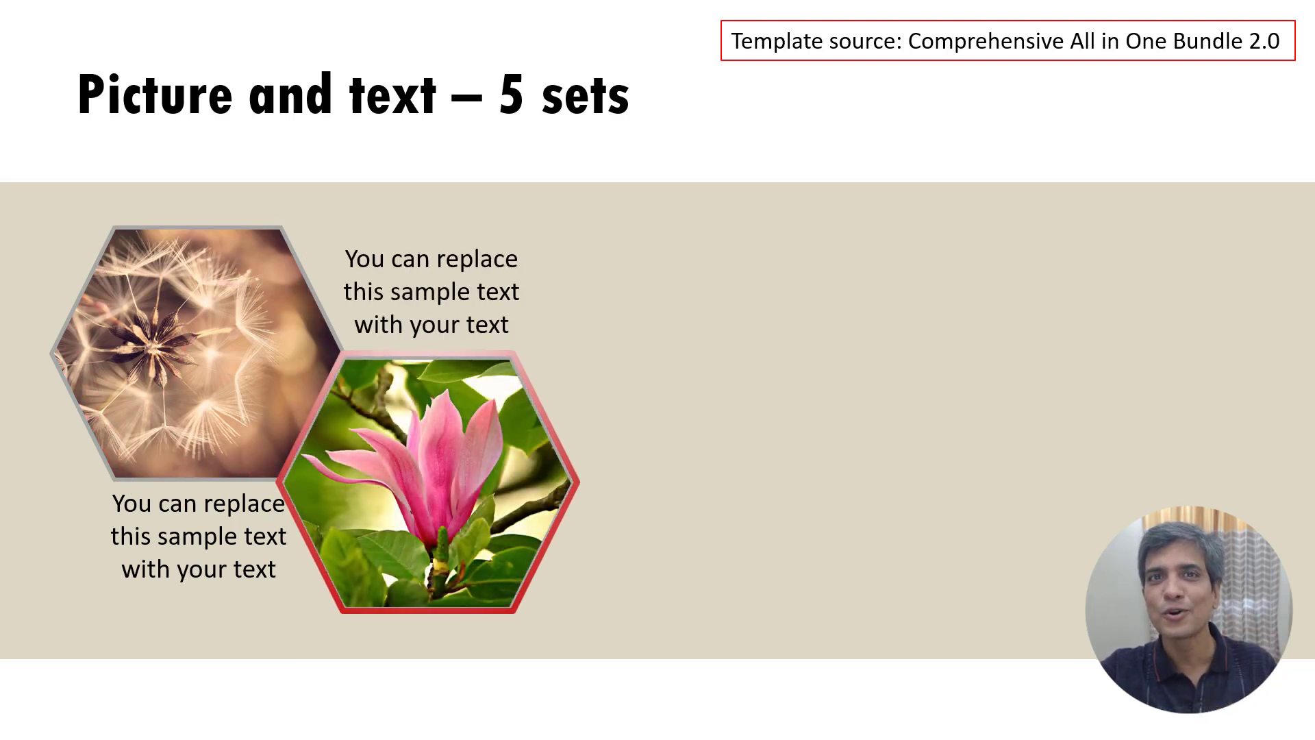
pyautogui.press('Right')
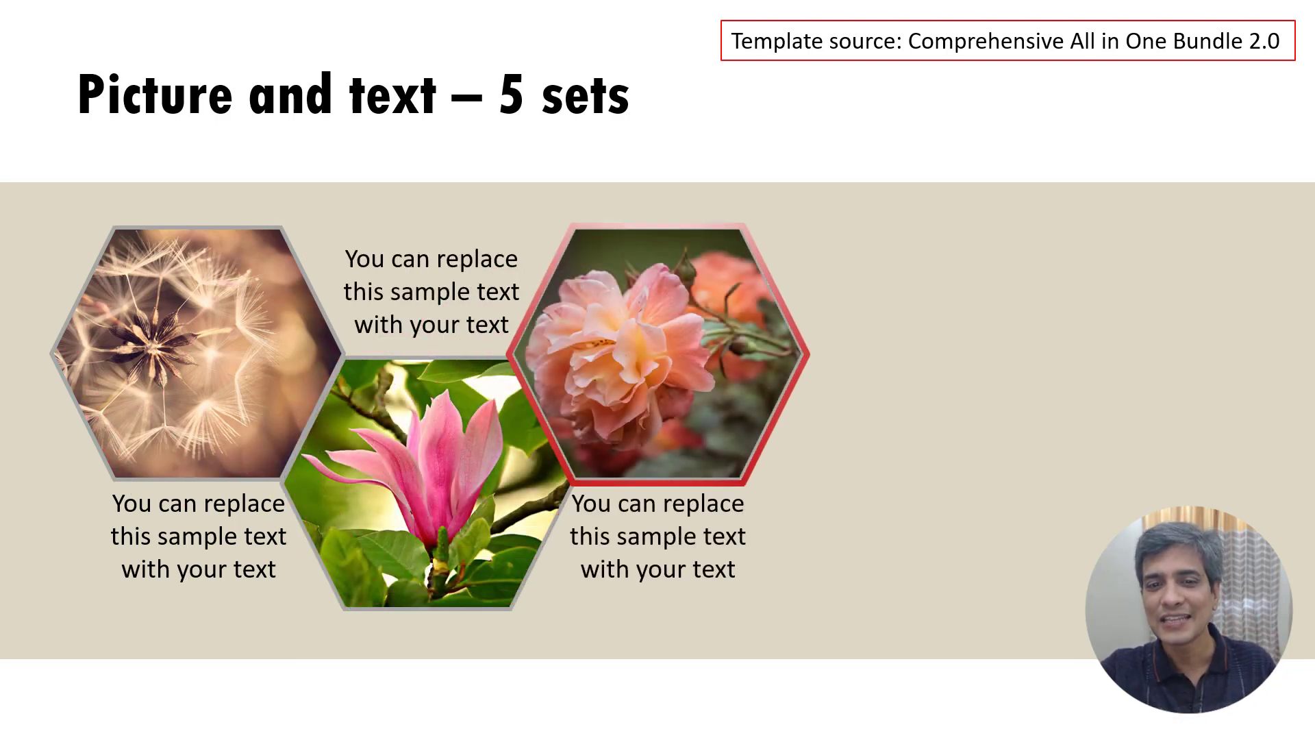
pyautogui.press('Right')
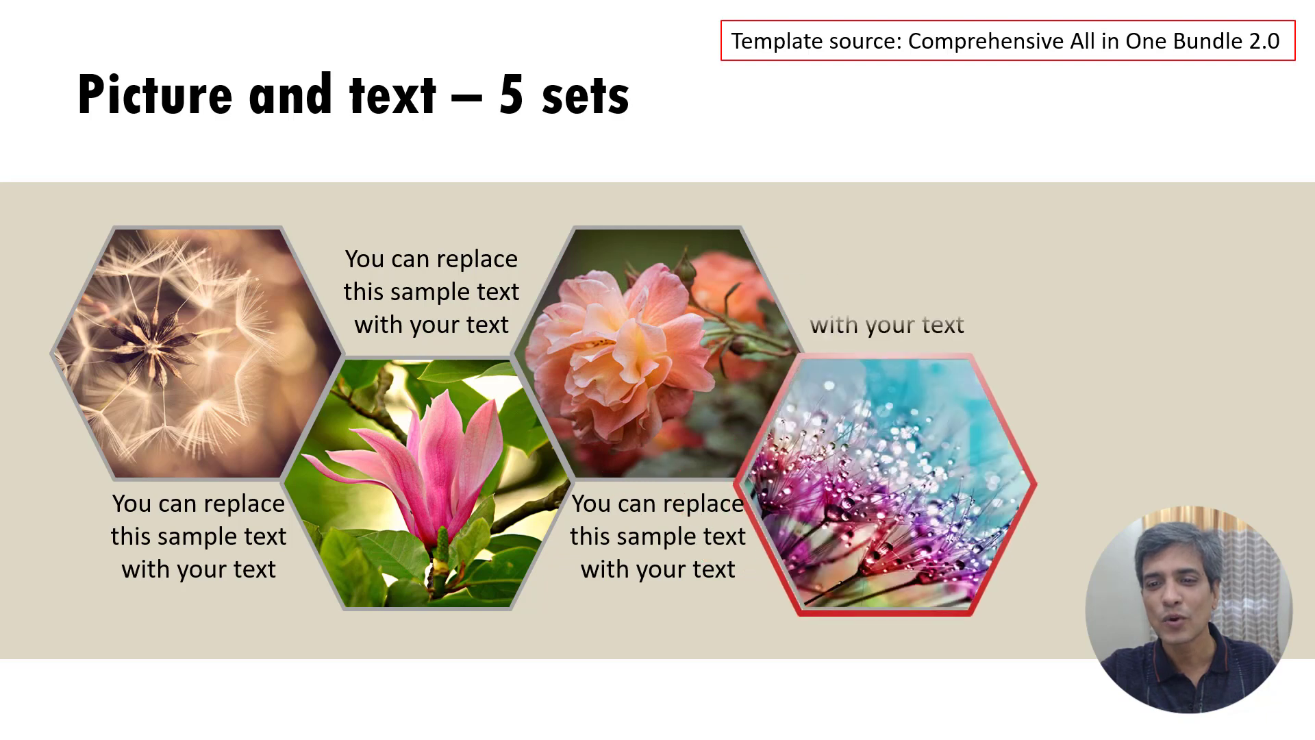
pyautogui.press('Right')
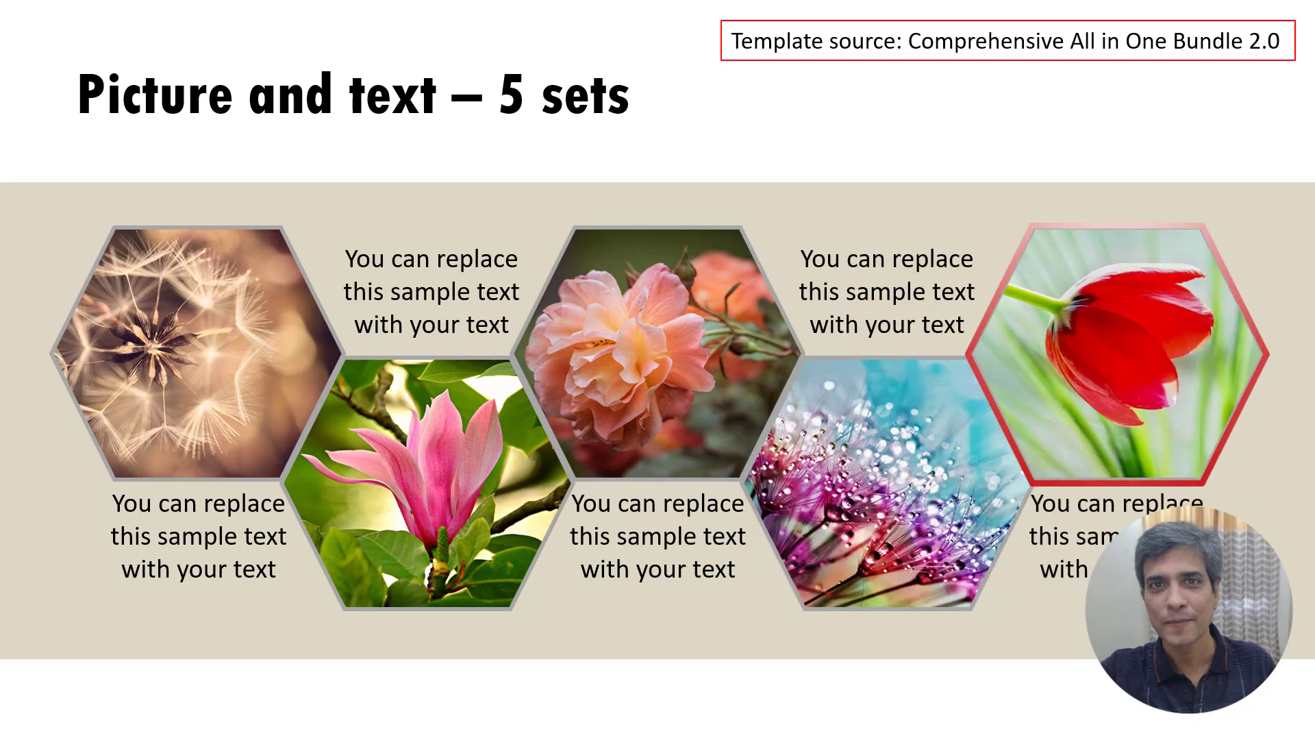
pyautogui.press('Right')
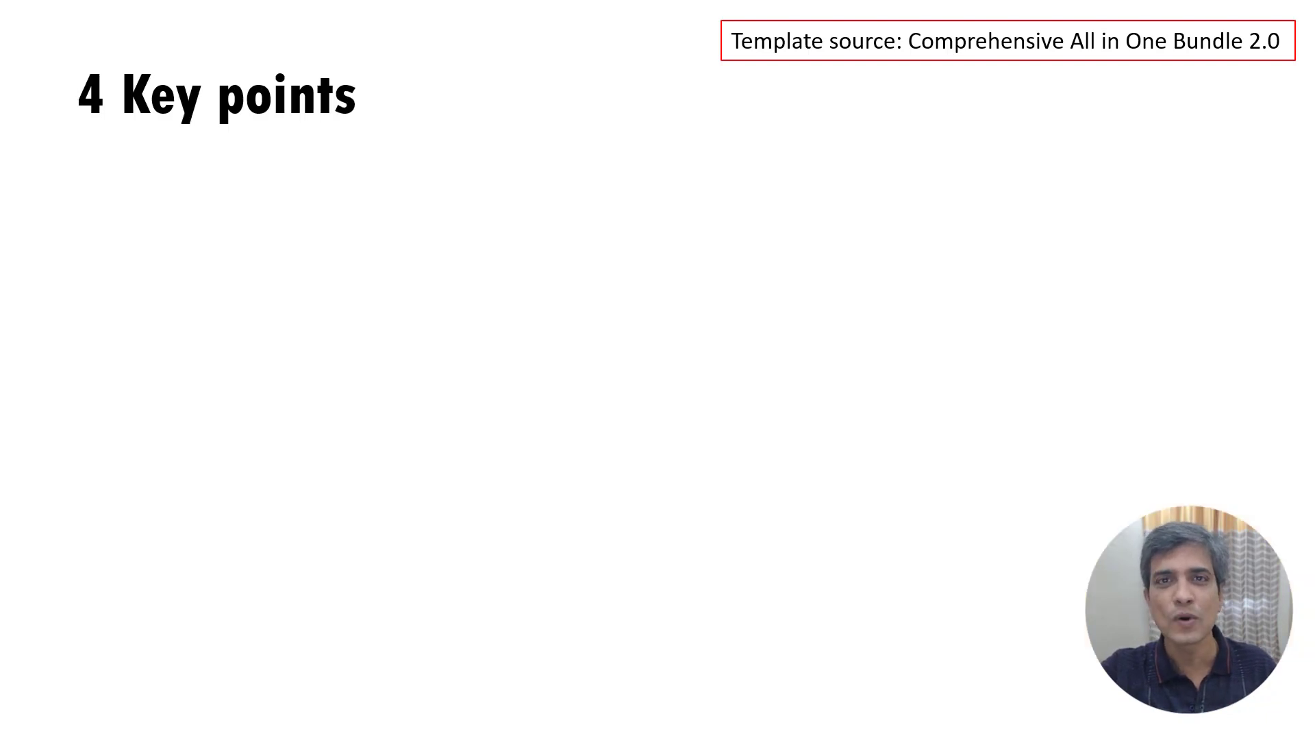
# Bring in the four key-point cards one at a time
pyautogui.press('Right')
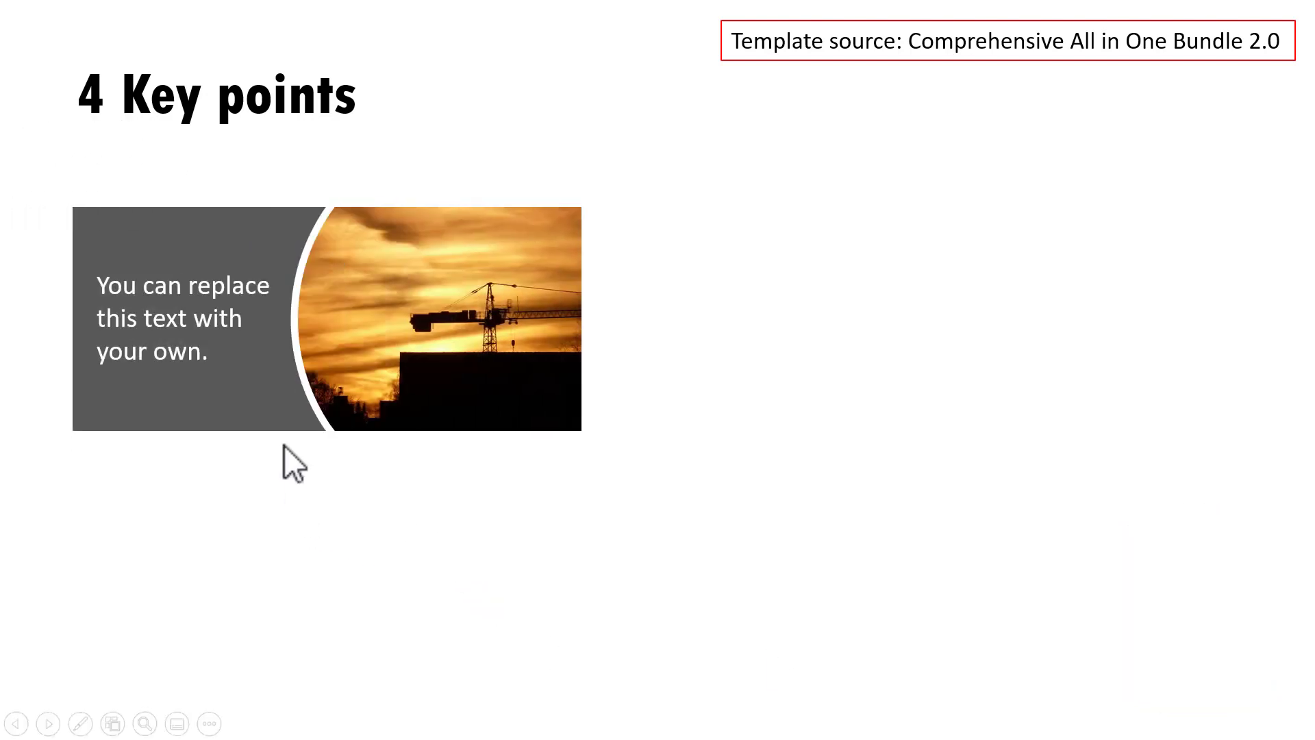
pyautogui.press('Right')
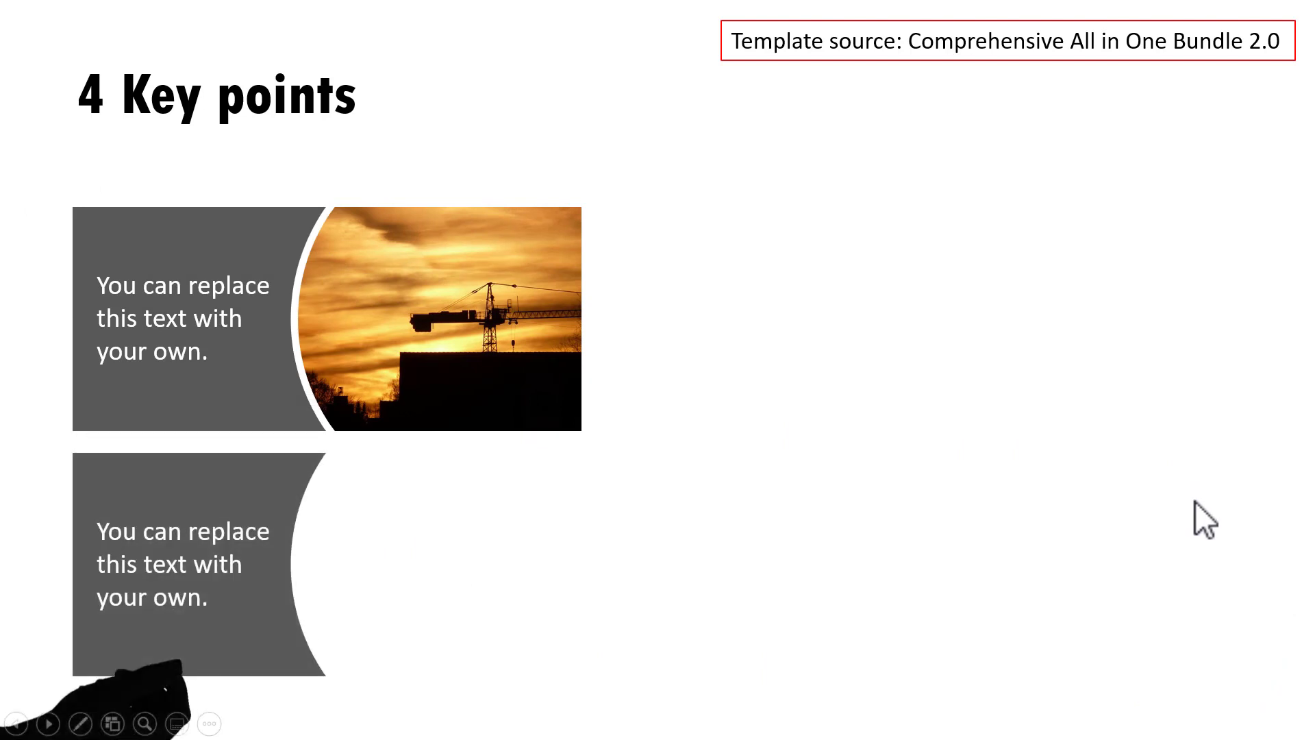
pyautogui.press('Right')
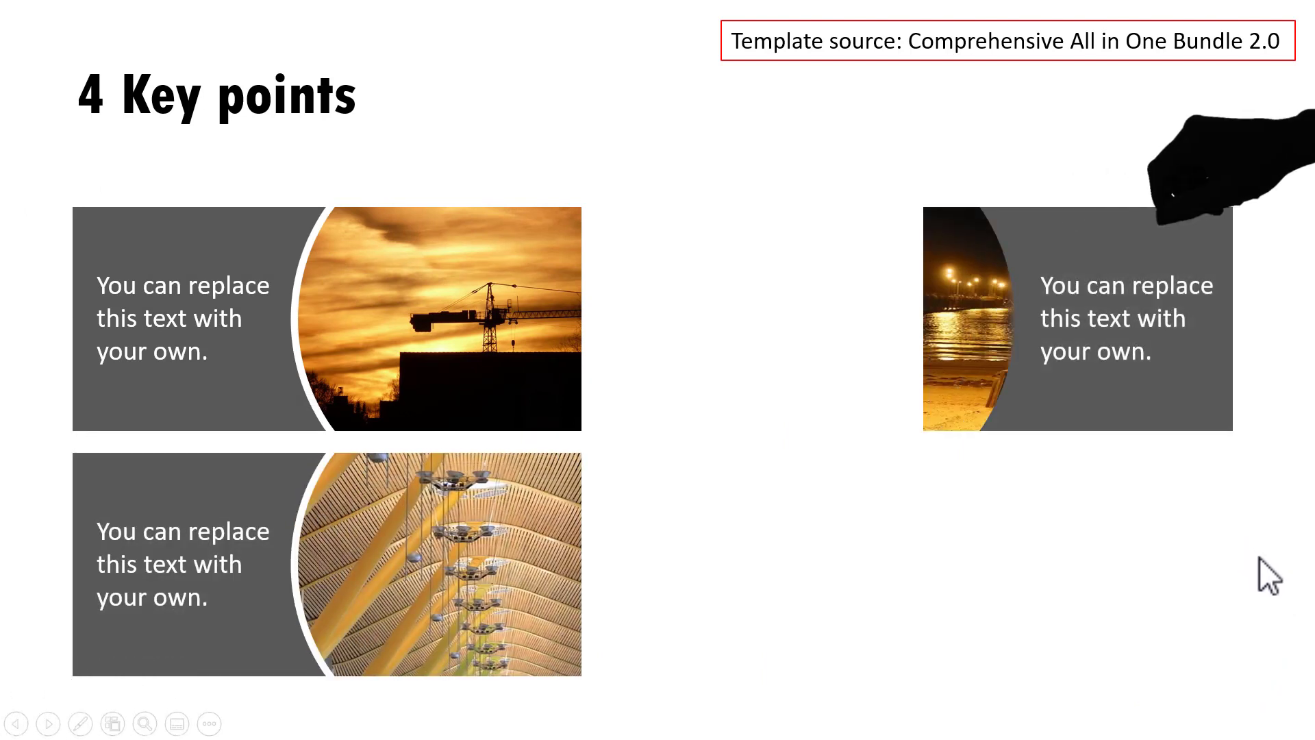
pyautogui.press('Right')
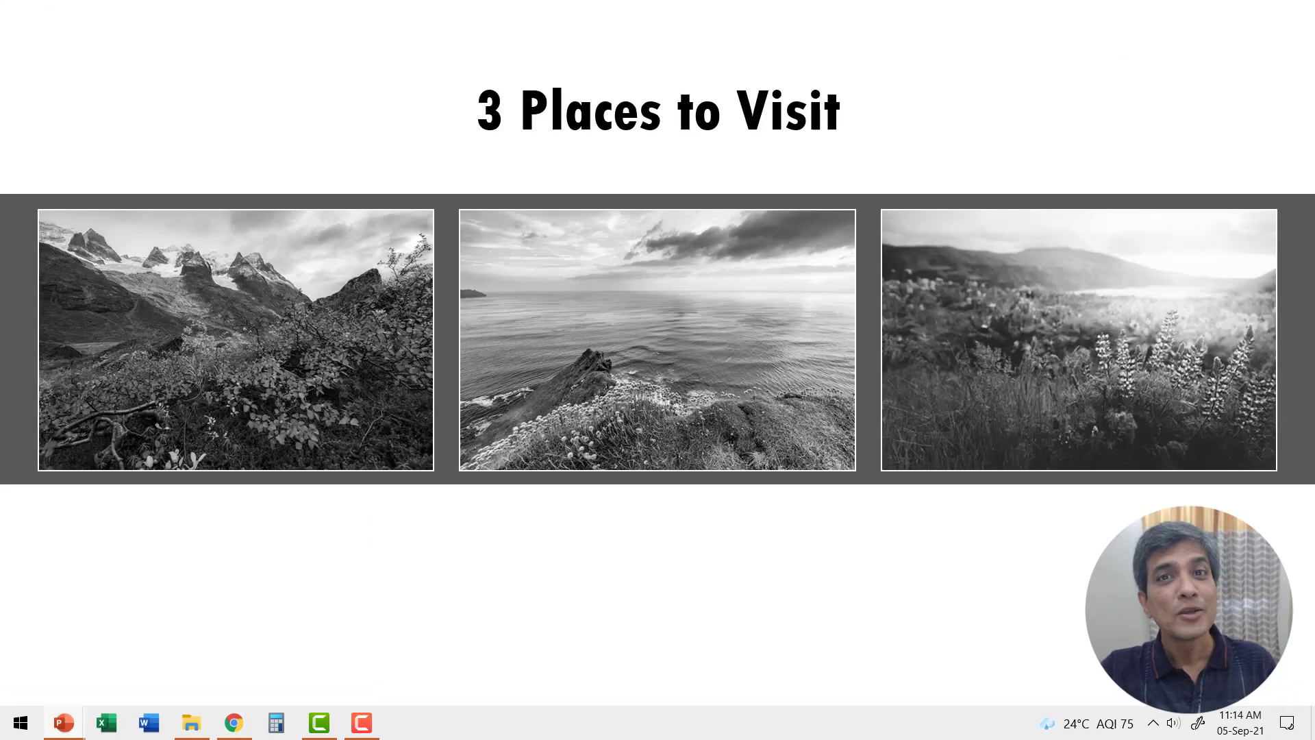
# Advance the slide show to show the first landscape photo in colour with 'Subtitle Text 1'
pyautogui.press('Right')
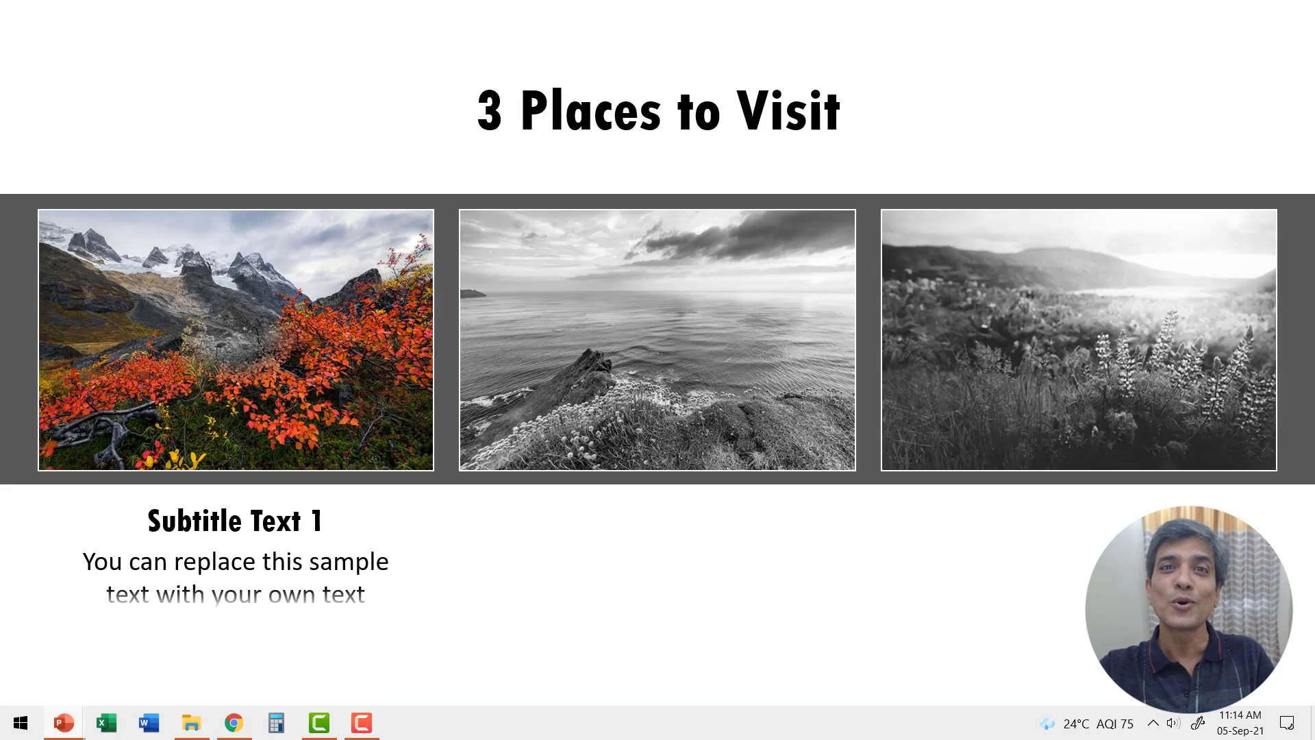